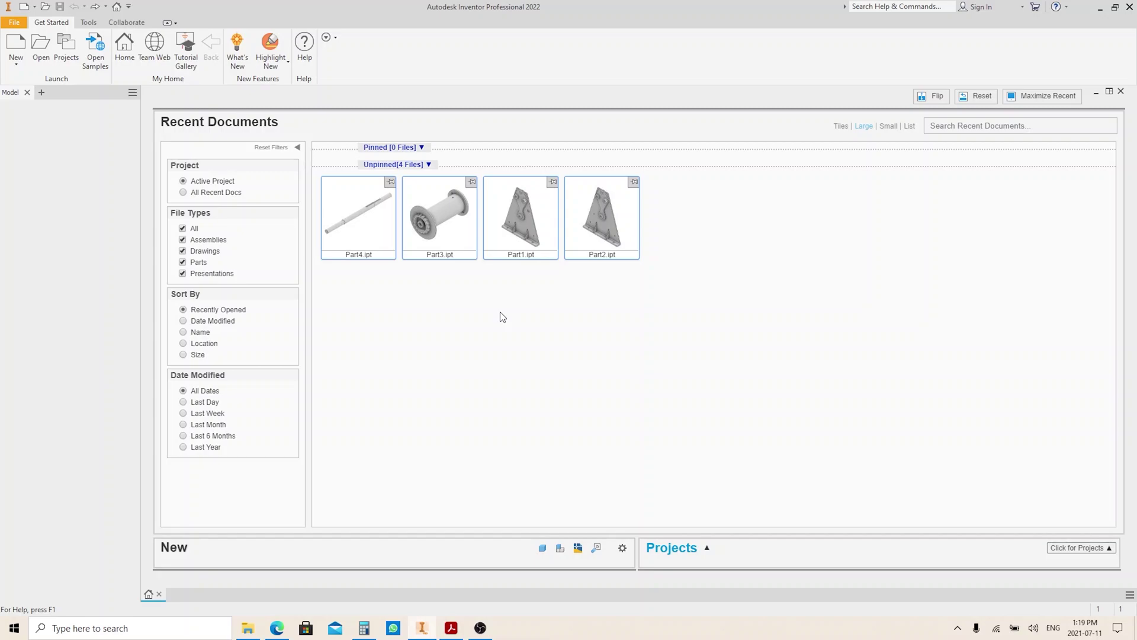
Step: Review the shaft pages of Part Drawing.pdf in Acrobat, and create a new metric part from Standard (mm).ipt in Inventor
click(451, 627)
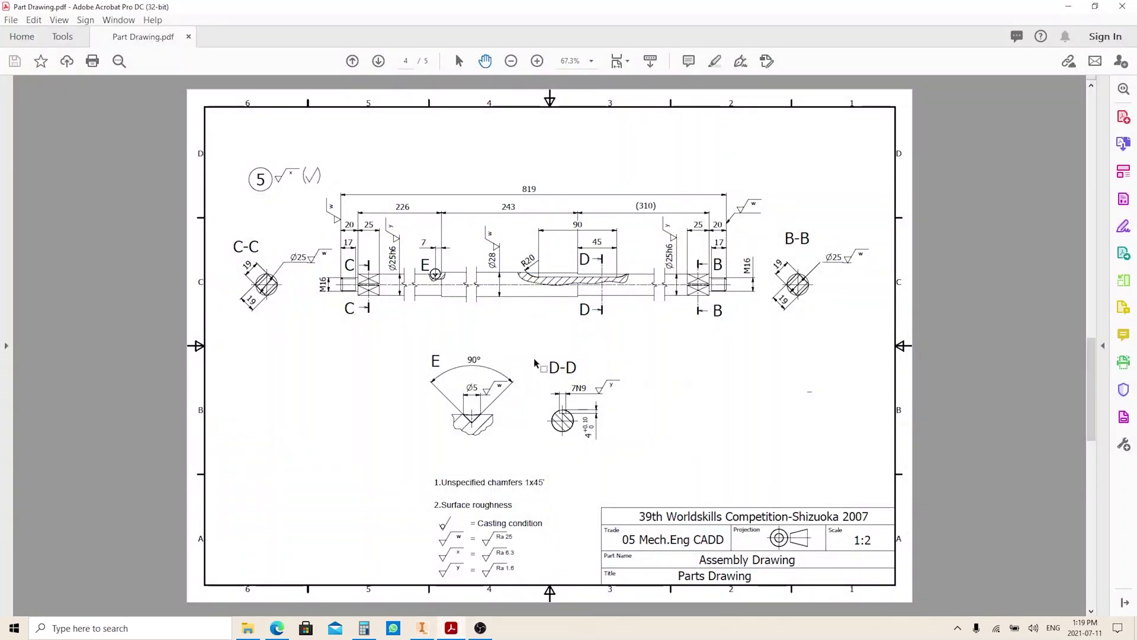
scroll(519, 388, down, 1)
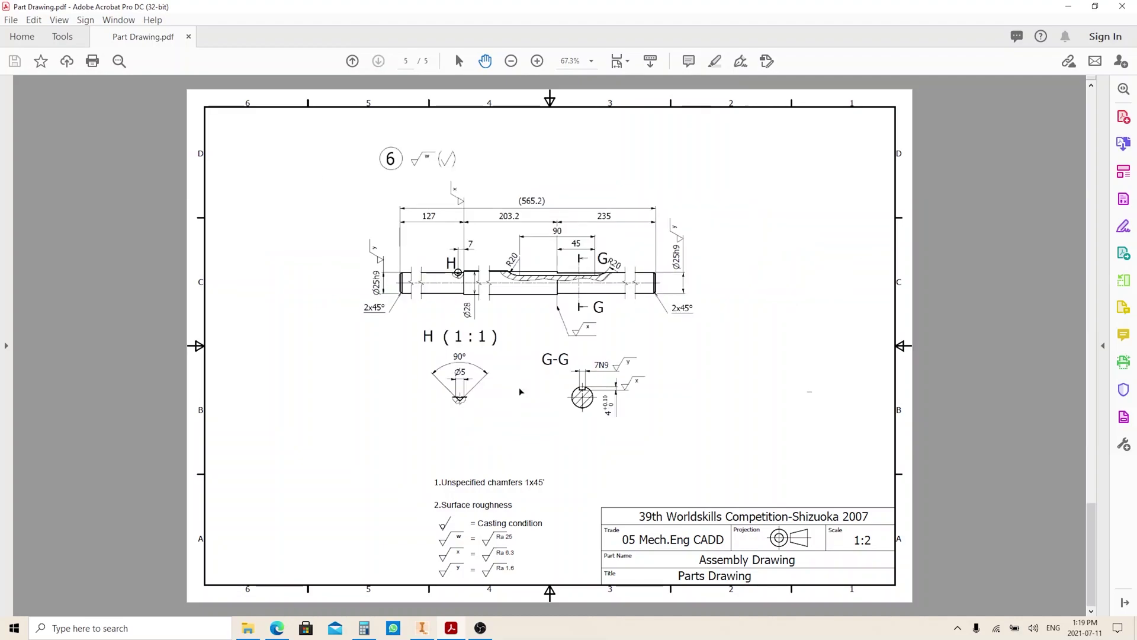
scroll(520, 390, up, 1)
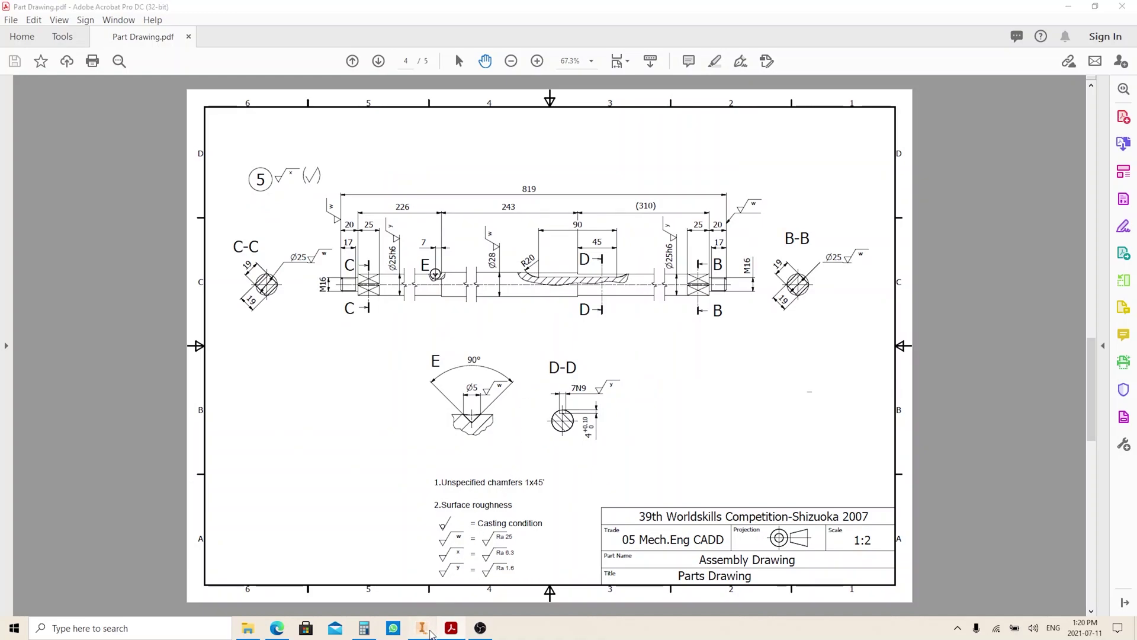
click(425, 629)
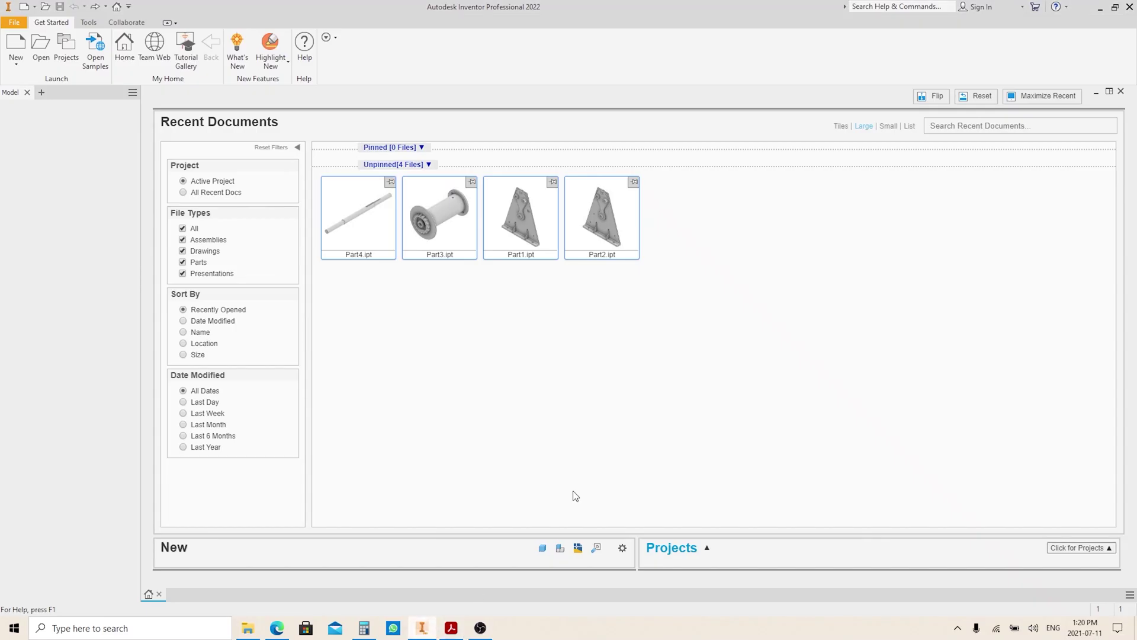
click(20, 45)
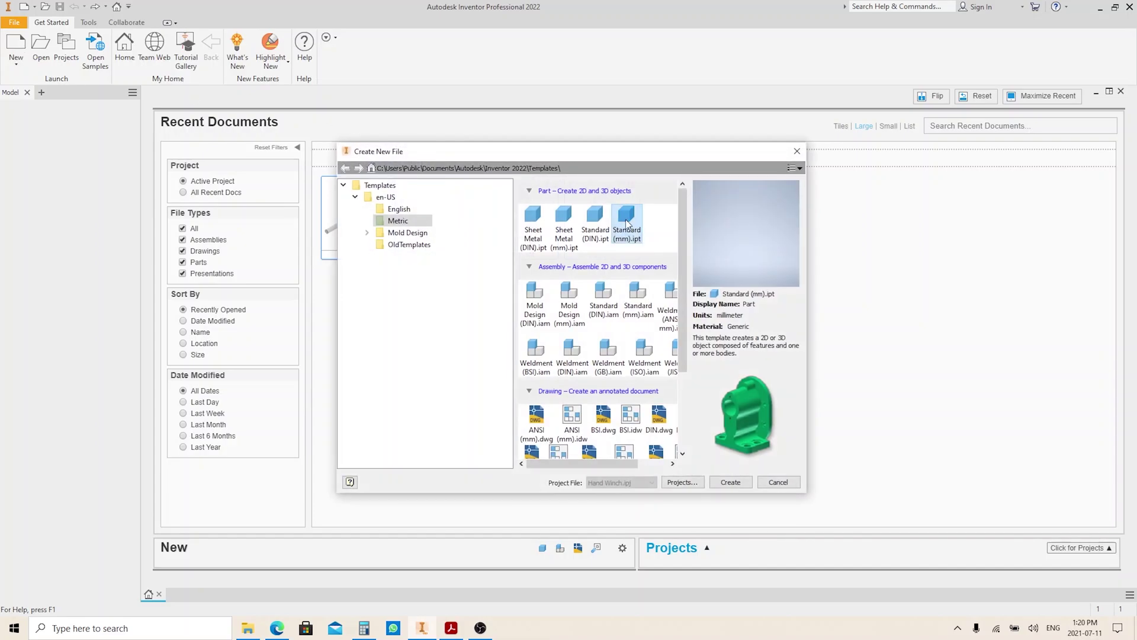
double_click(628, 224)
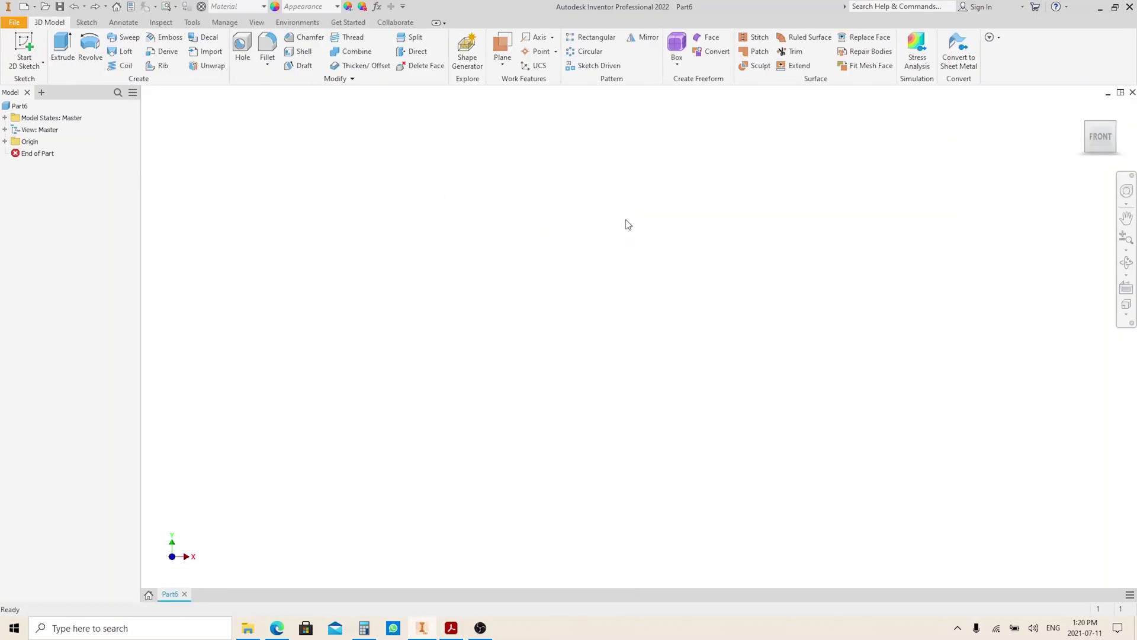
Step: Sketch a 28 mm diameter circle centred on the origin on the front (XY) plane
key(s)
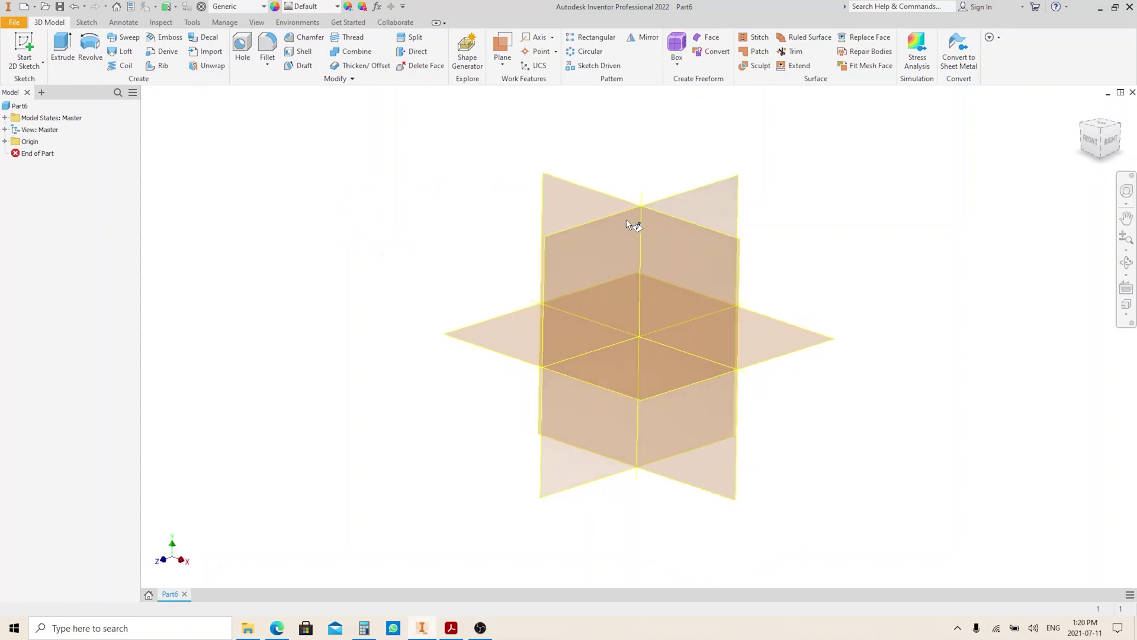
click(588, 190)
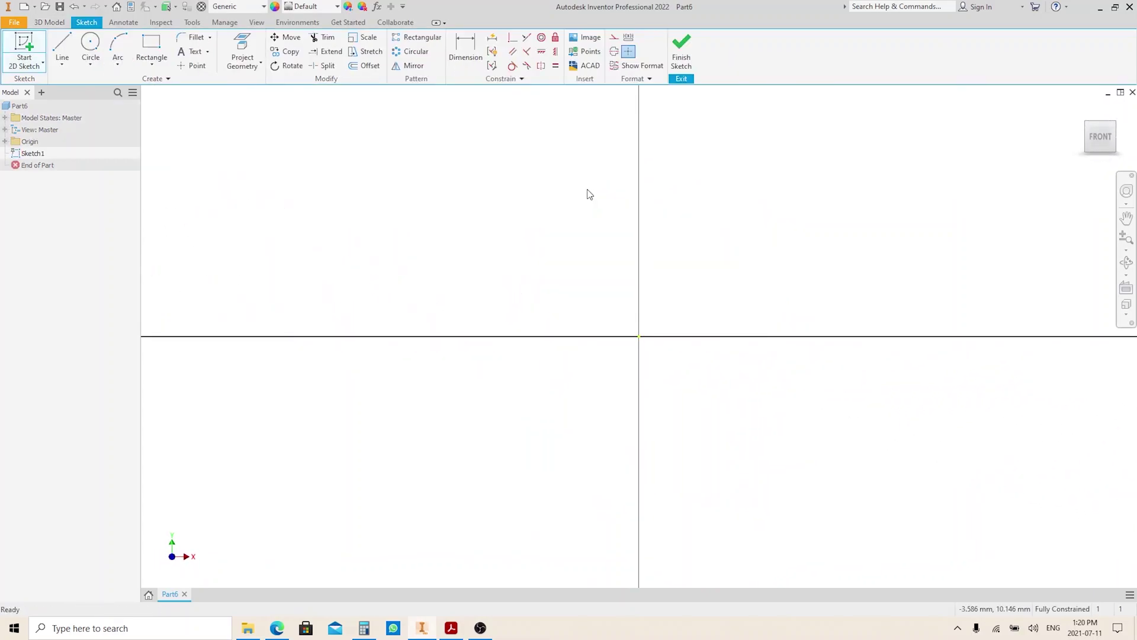
key(c)
click(639, 336)
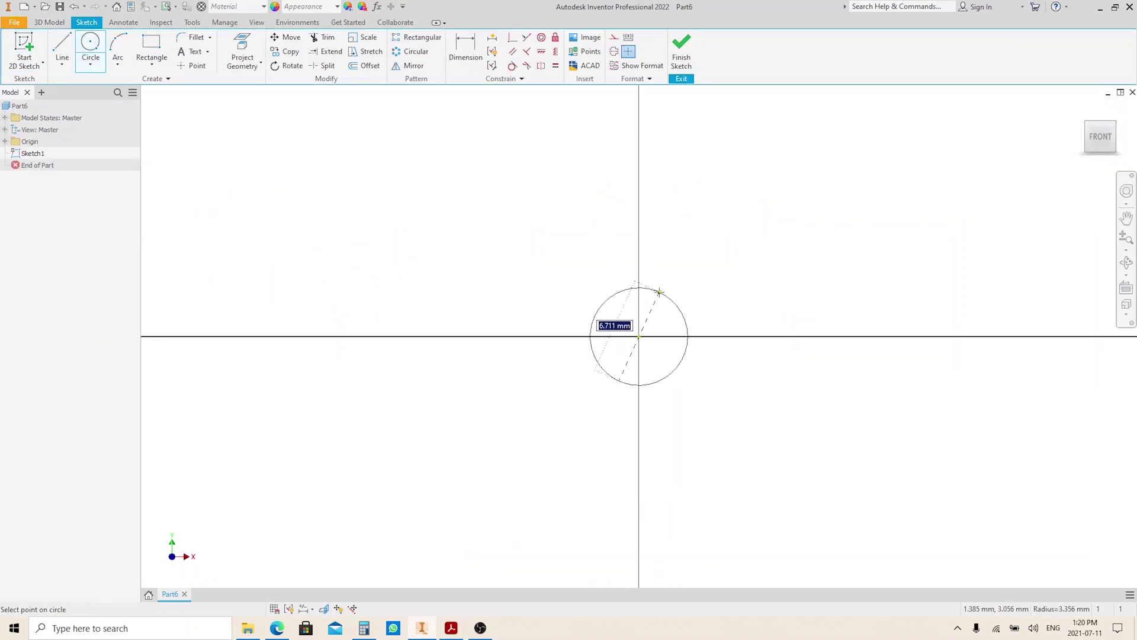
text(28)
key(Return)
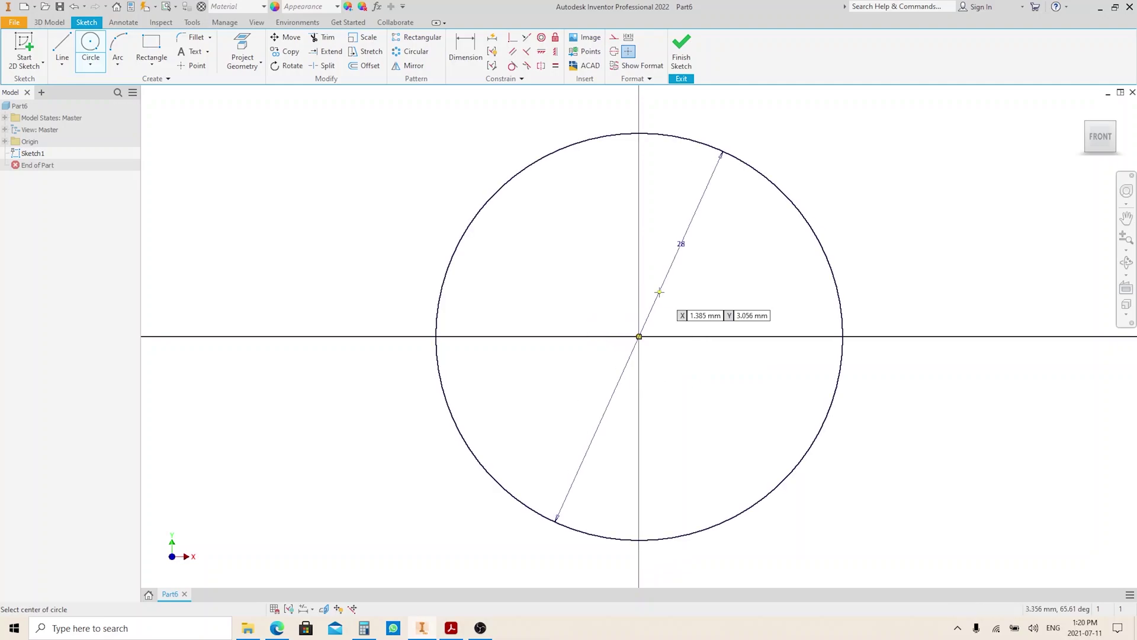
key(Escape)
key(ctrl+Return)
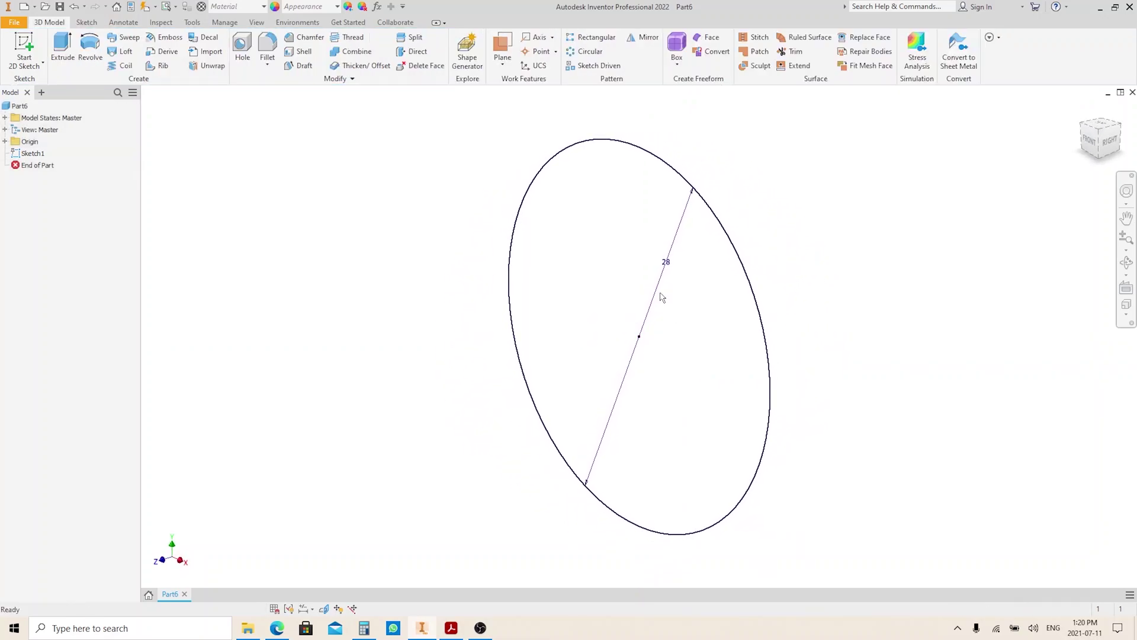
Step: Extrude the 28 mm circle by 243 mm to form the shaft's middle section
key(e)
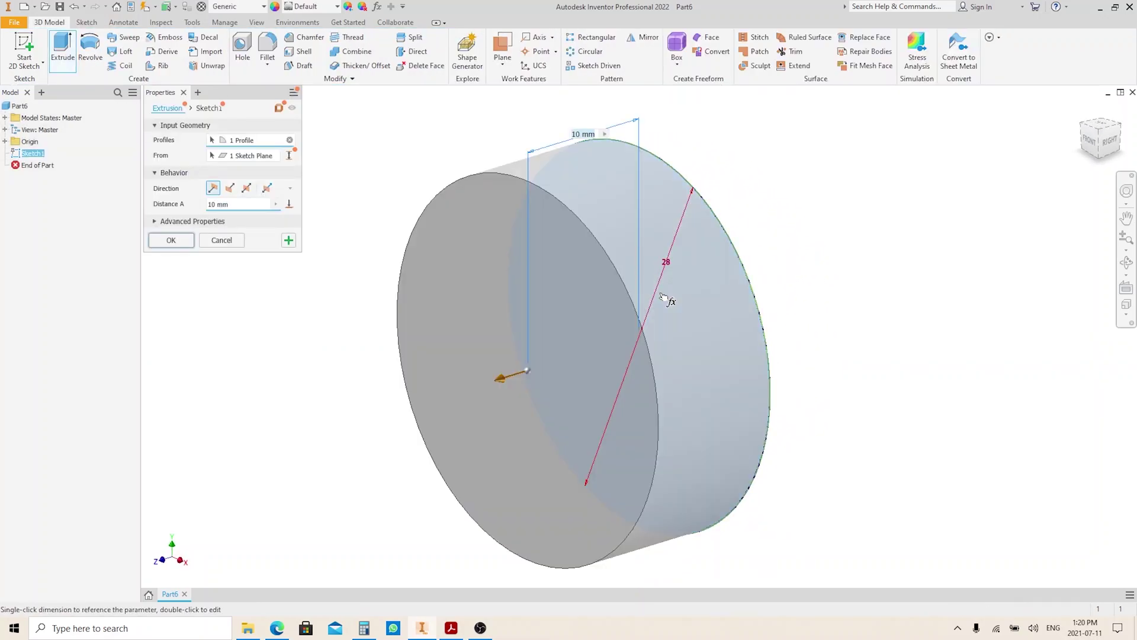
text(243)
key(Return)
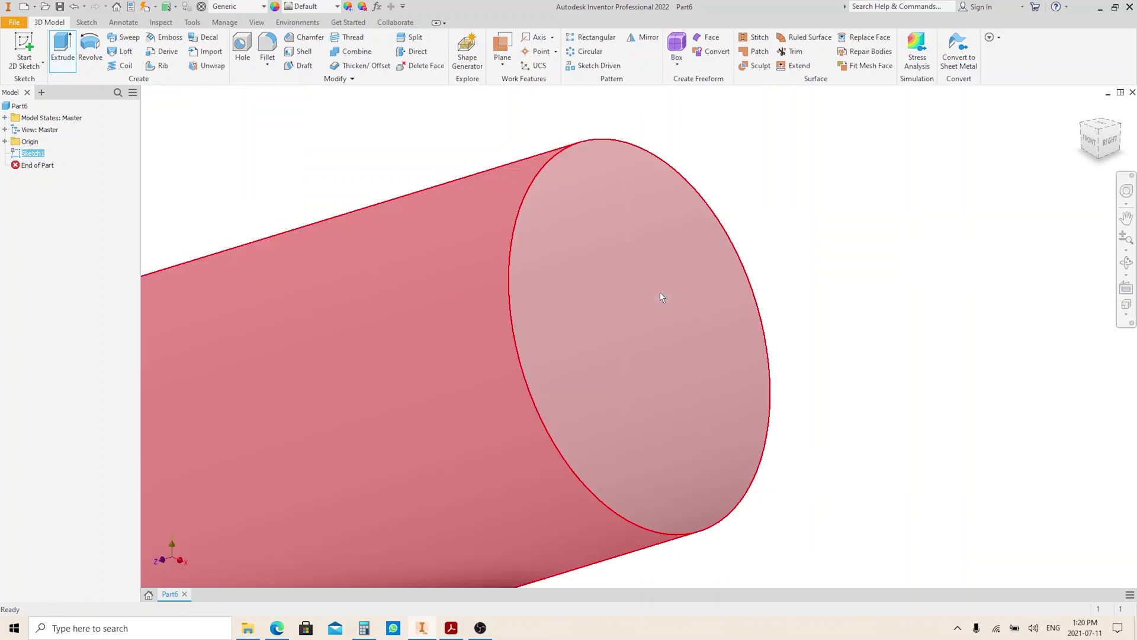
Step: Sketch a concentric 25 mm diameter circle on the front end face of the 28 mm cylinder
scroll(681, 273, down, 5)
middle_drag(239, 369, 343, 338)
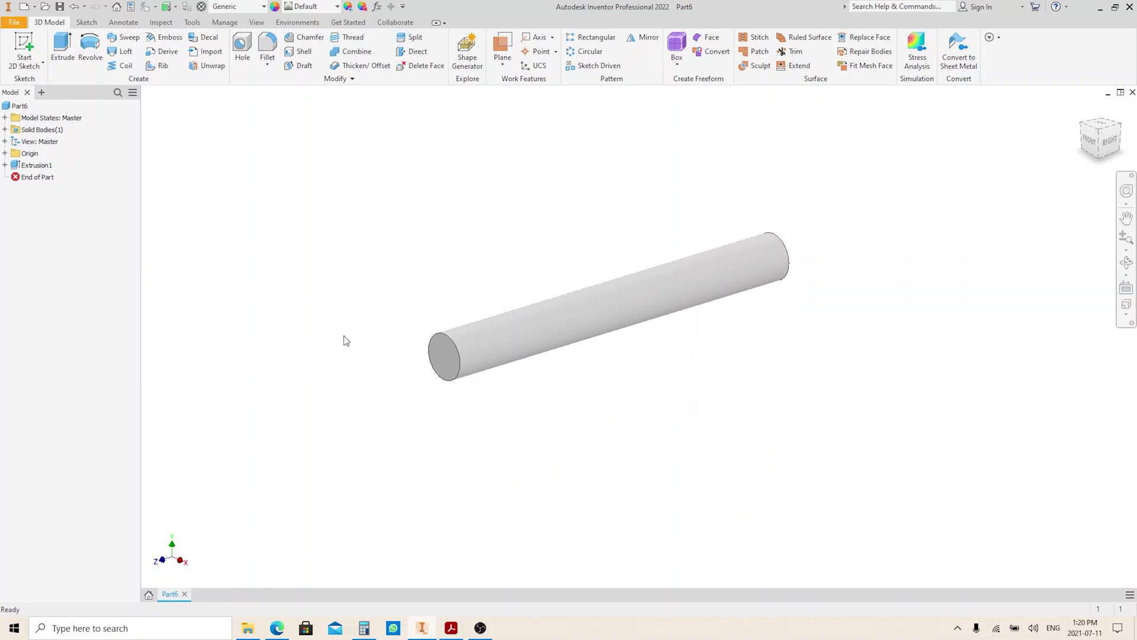
key(s)
click(447, 358)
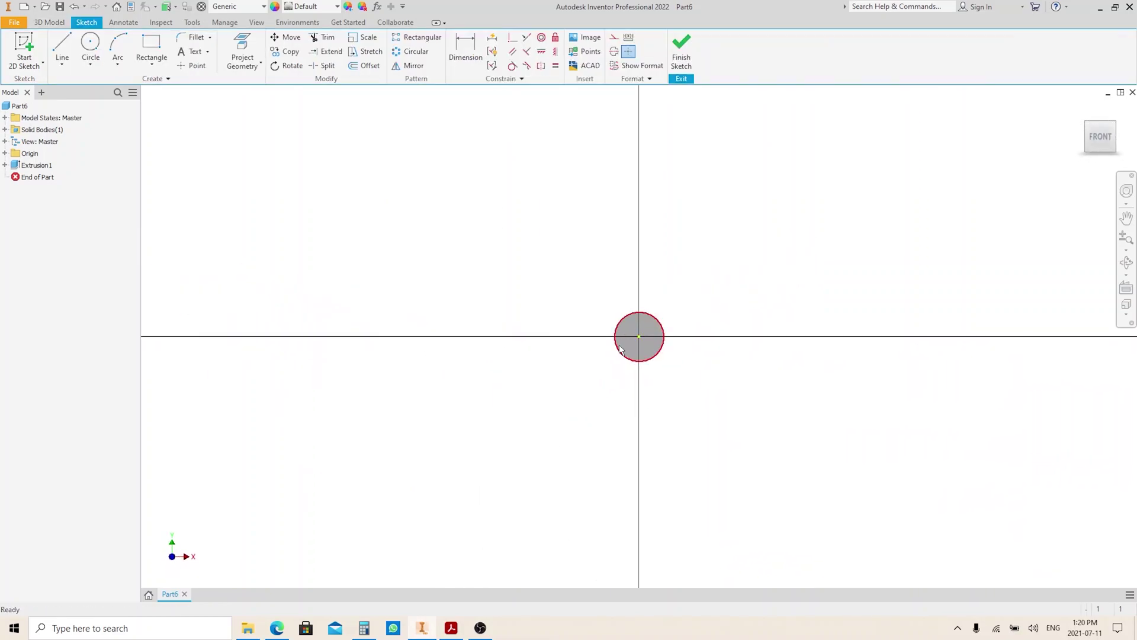
key(c)
click(638, 336)
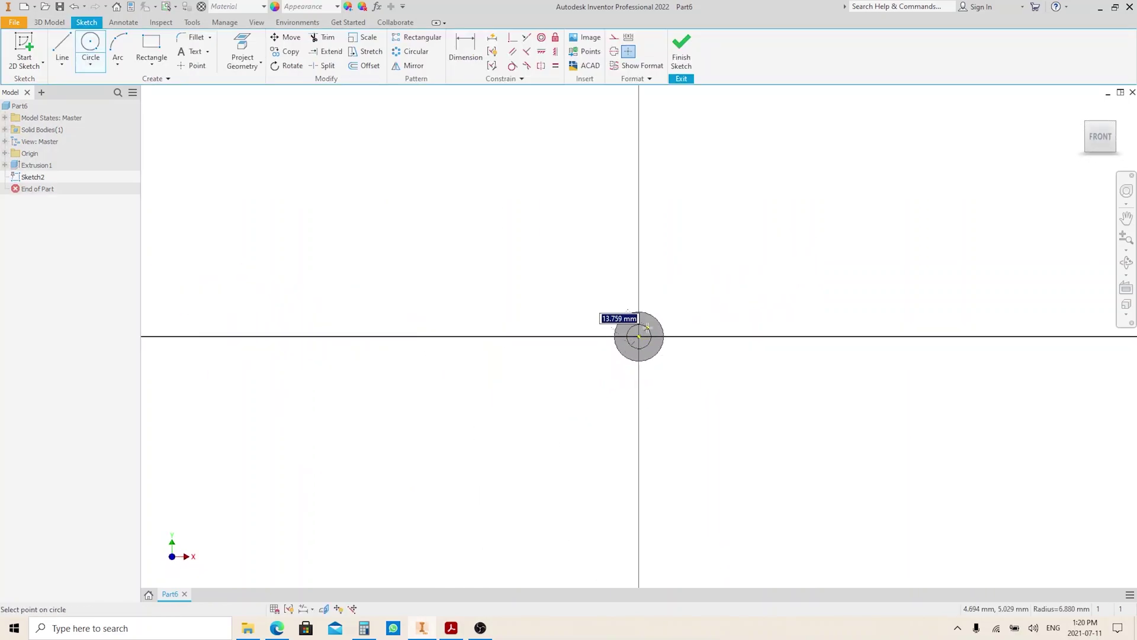
text(25)
key(Return)
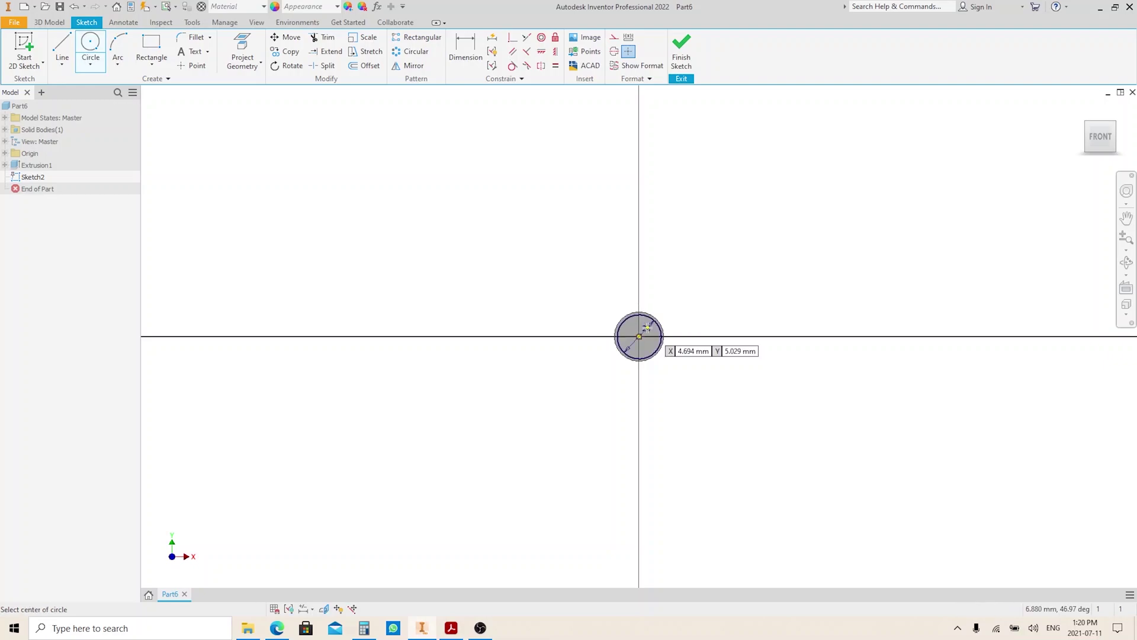
key(s)
Step: Extrude the 25 mm circle outward by 226 mm, joined to the shaft body
key(e)
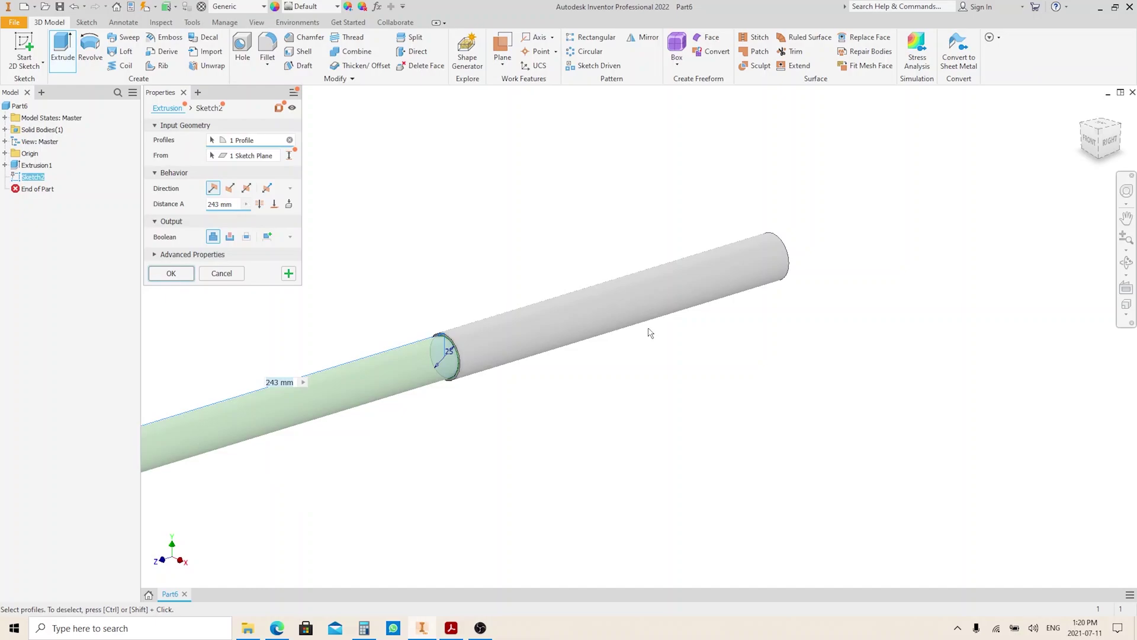
text(226)
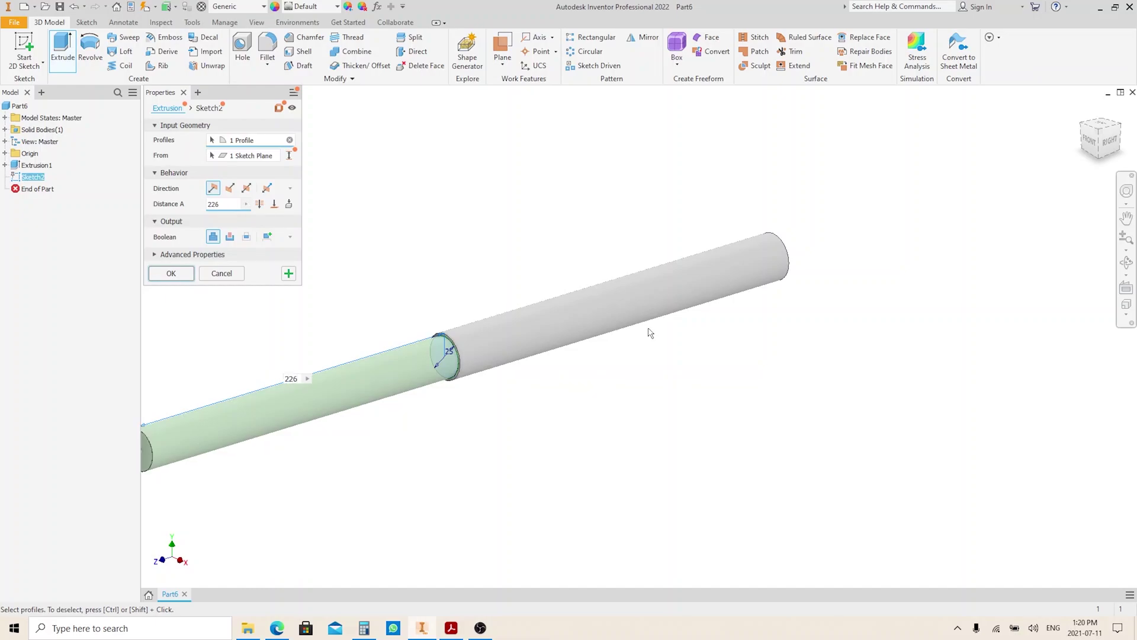
key(Return)
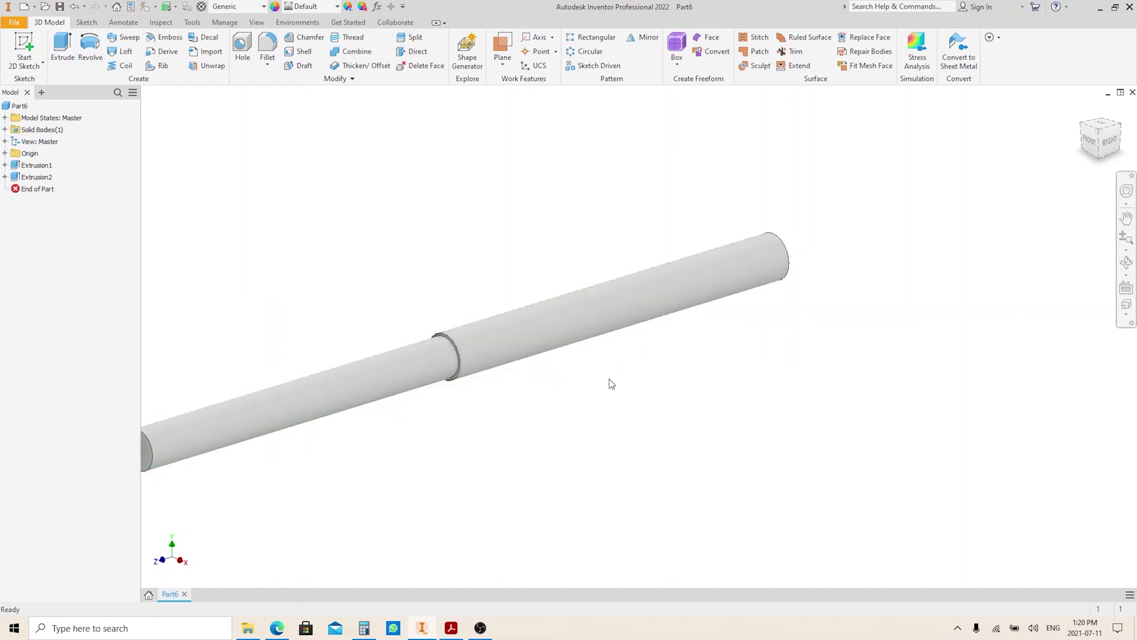
Step: Check the shaft end in the Acrobat part drawing, and sketch a concentric 16 mm circle on the 25 mm section's end face in Inventor
middle_drag(610, 381, 721, 367)
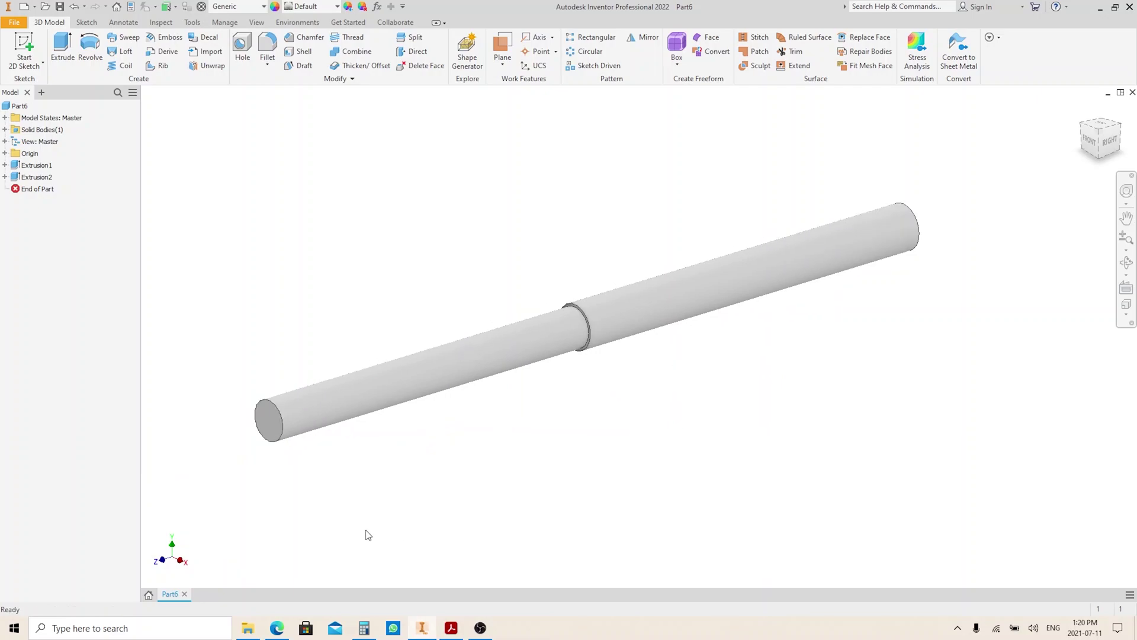
scroll(415, 542, up, 4)
click(451, 627)
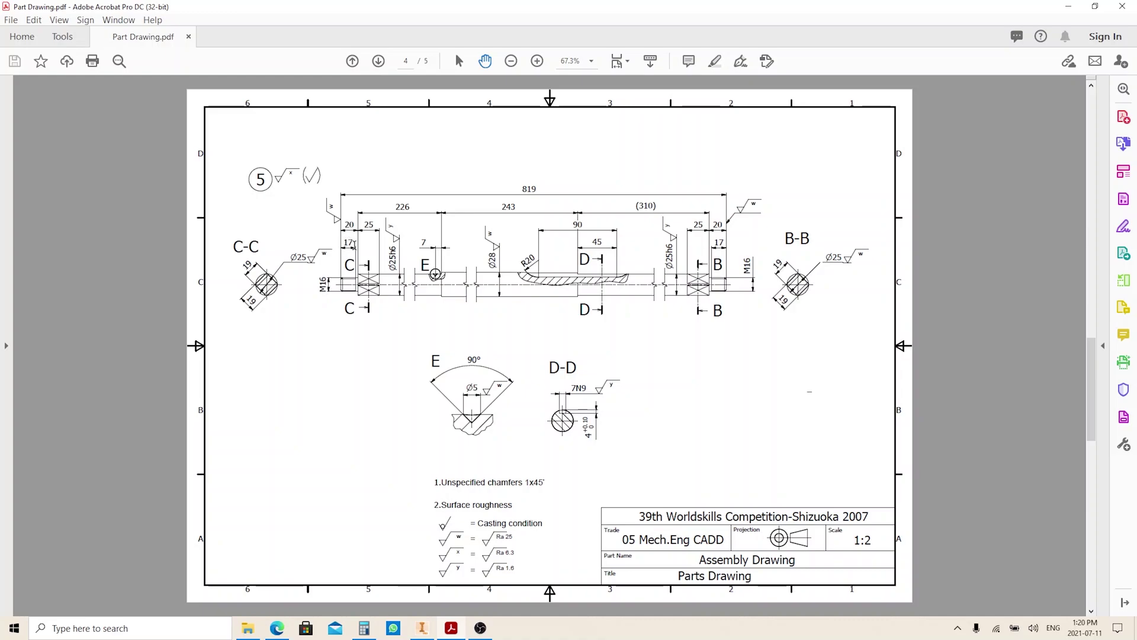
click(423, 628)
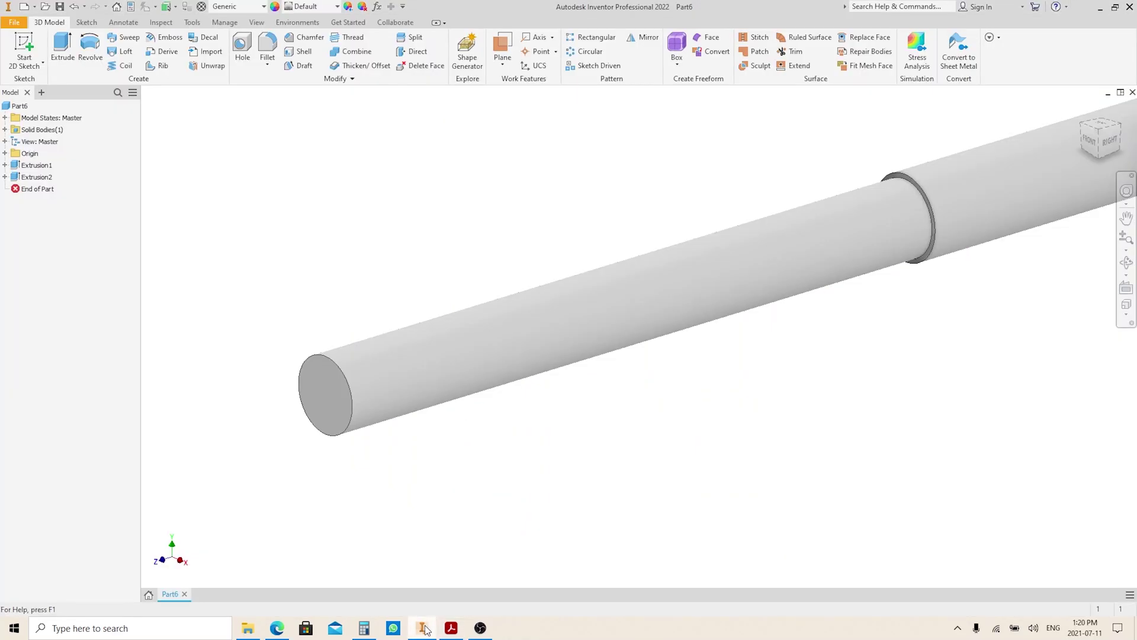
key(s)
click(330, 403)
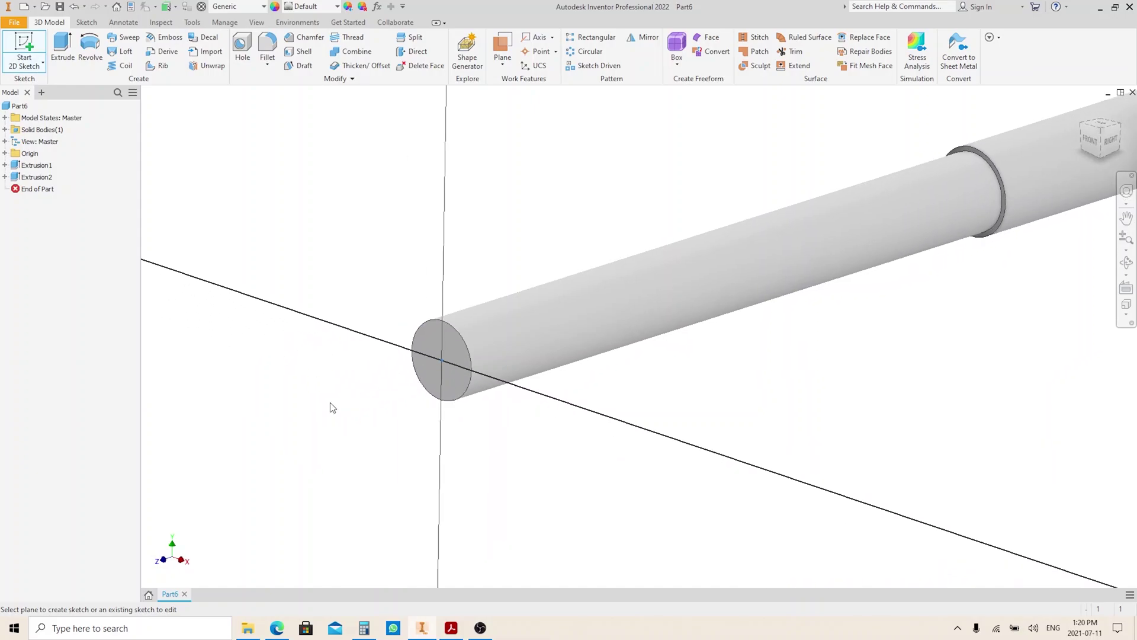
key(c)
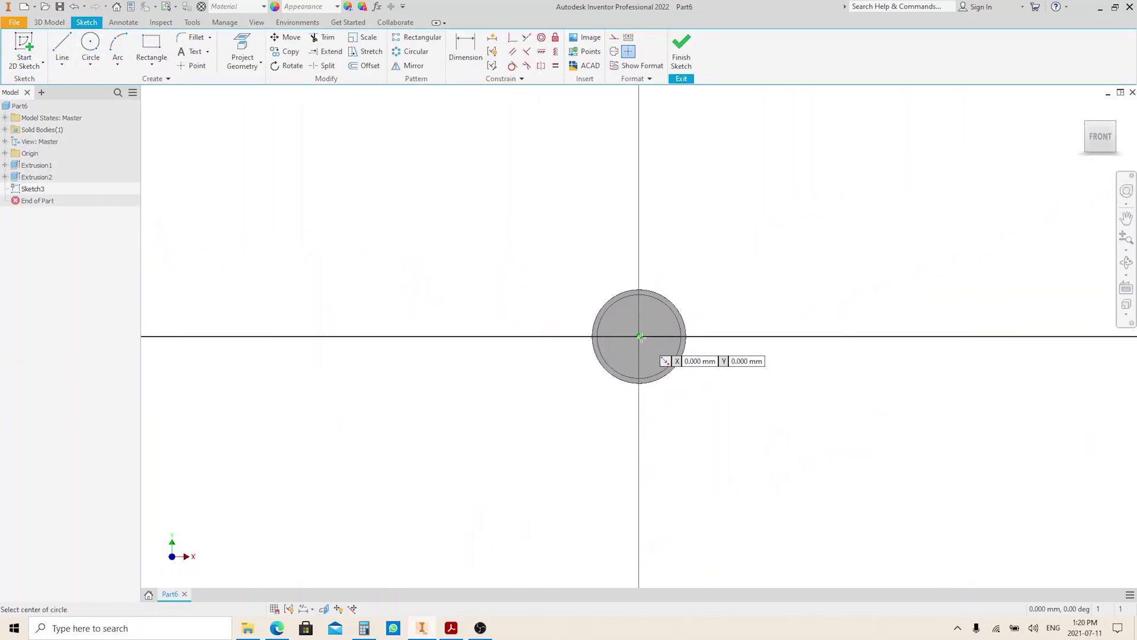
click(640, 336)
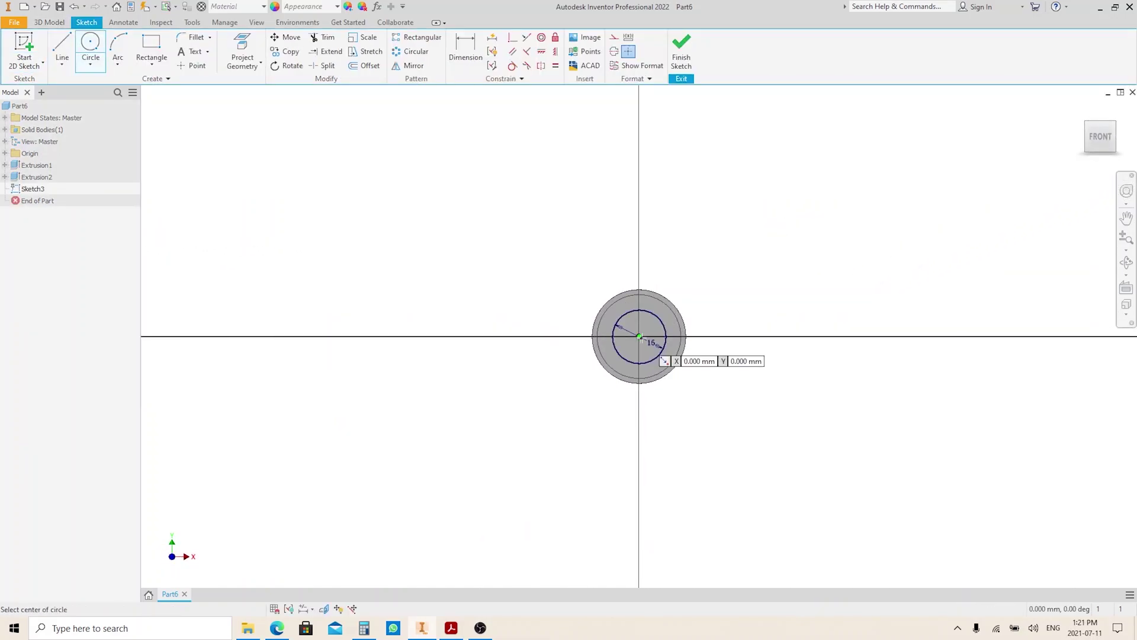
Step: Extrude the 16 mm circle outward by 20 mm to form the shaft's end stub
key(e)
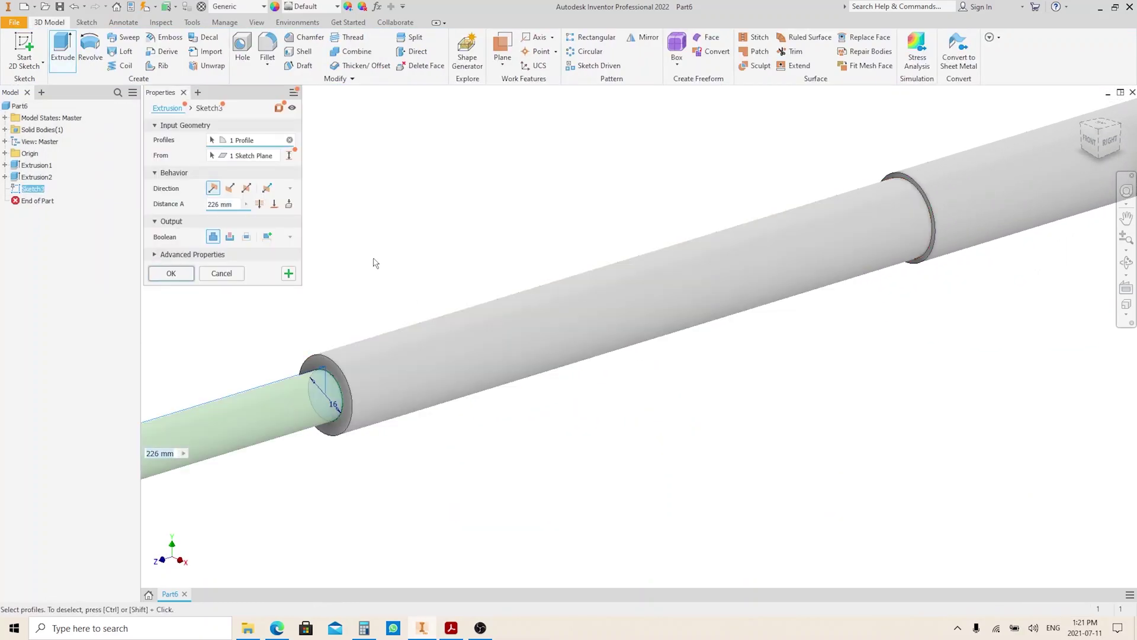
text(20)
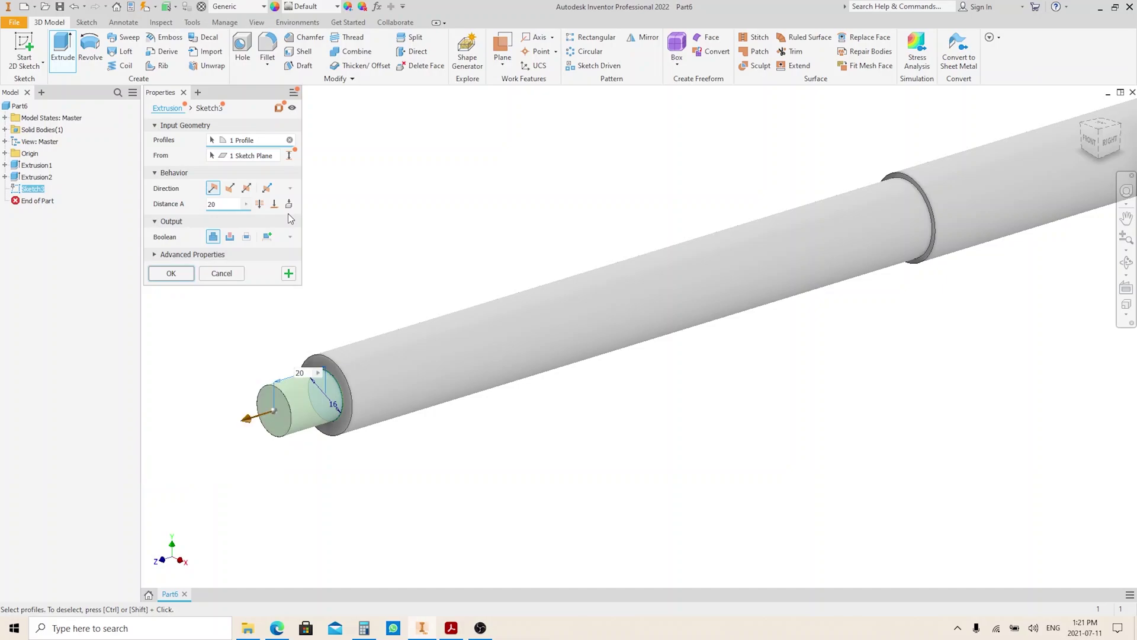
key(Return)
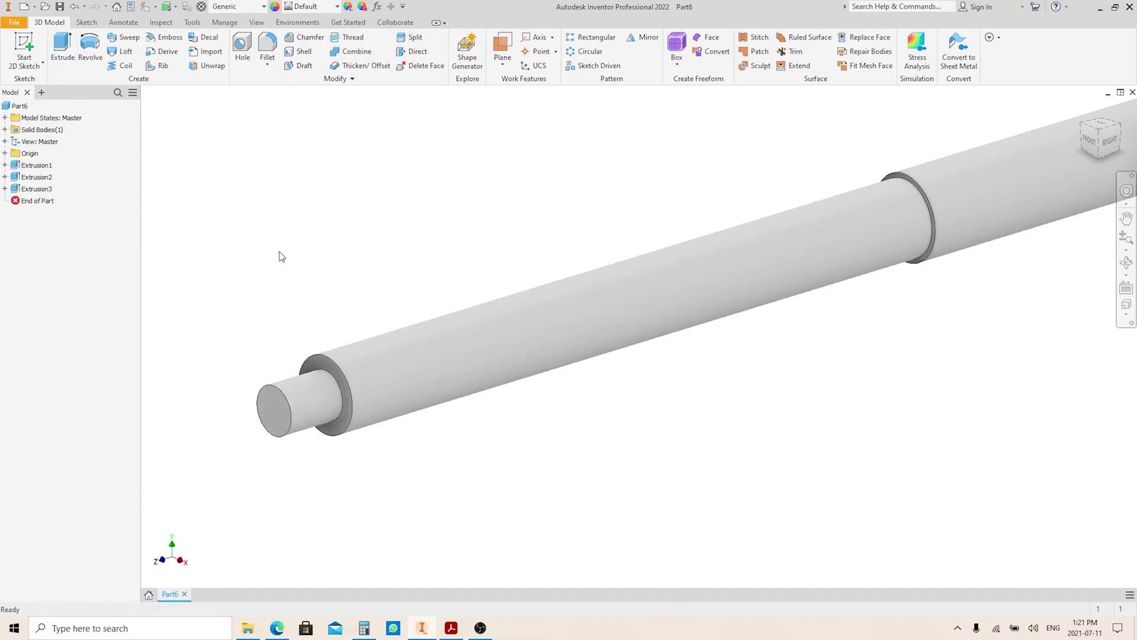
Step: Add an M16x2 thread to the end stub's cylindrical face with a depth of 17 mm and no offset
middle_drag(281, 256, 372, 222)
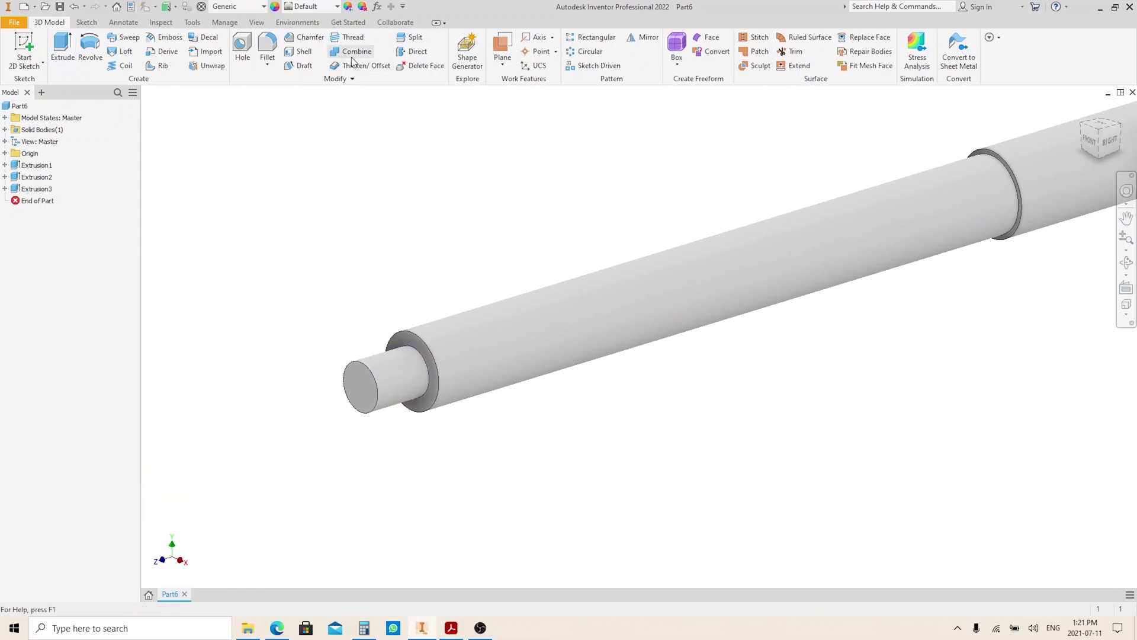
click(354, 39)
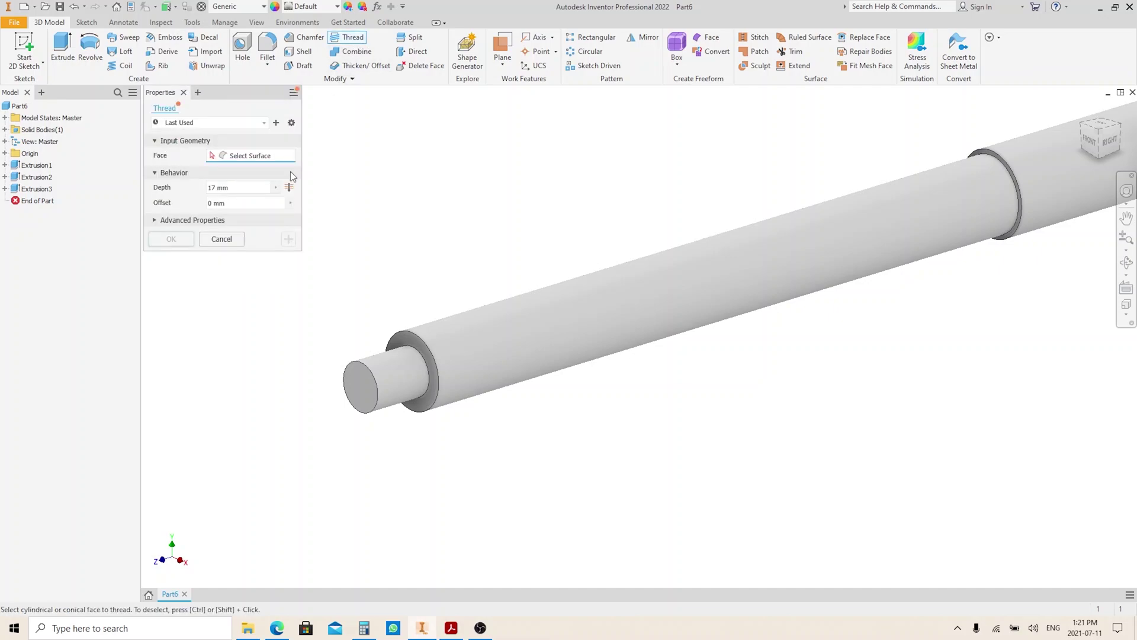
click(253, 185)
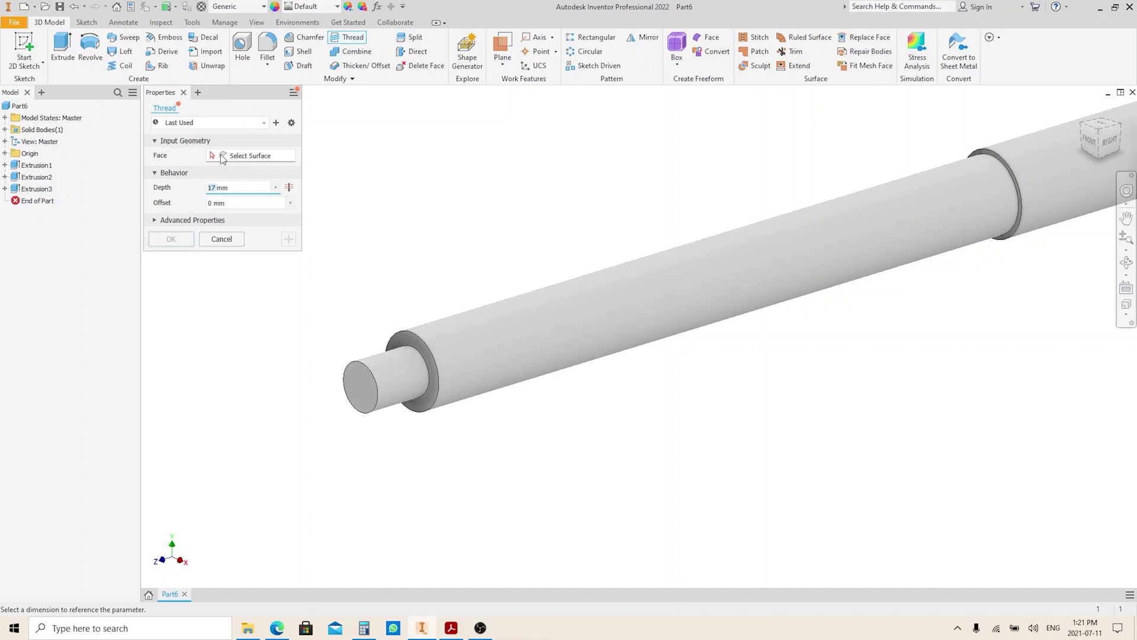
scroll(335, 329, up, 2)
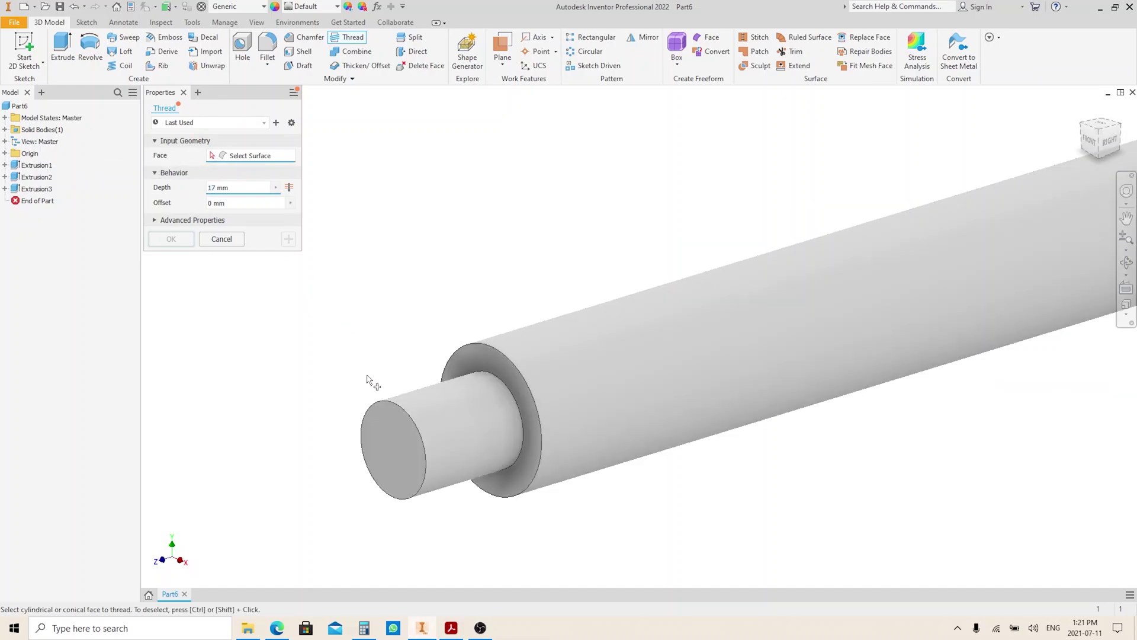
click(411, 404)
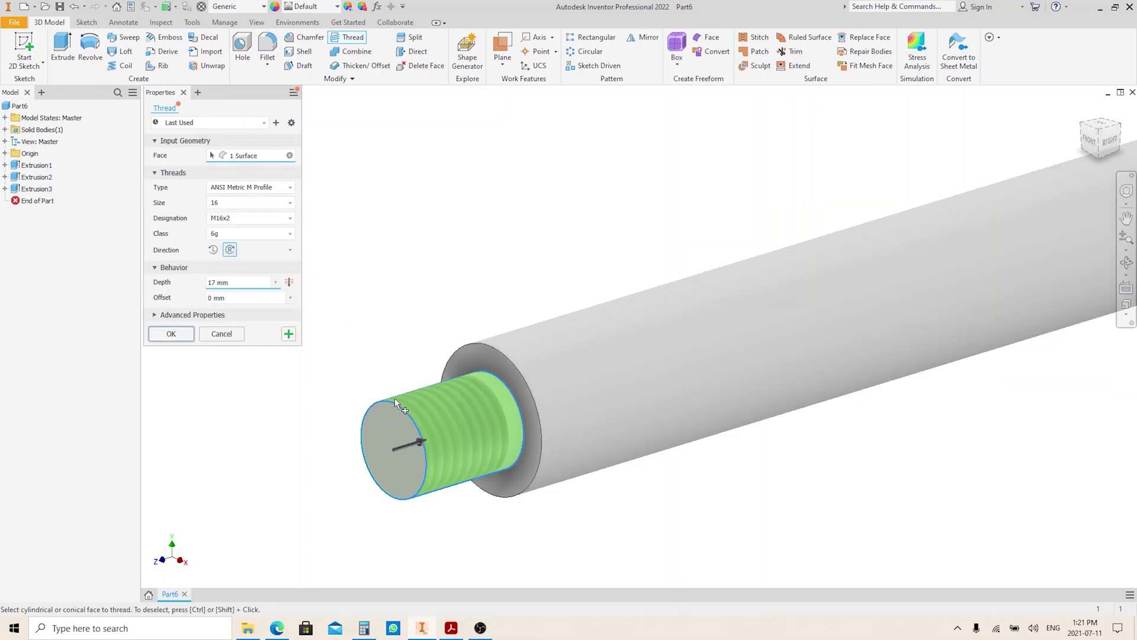
click(171, 334)
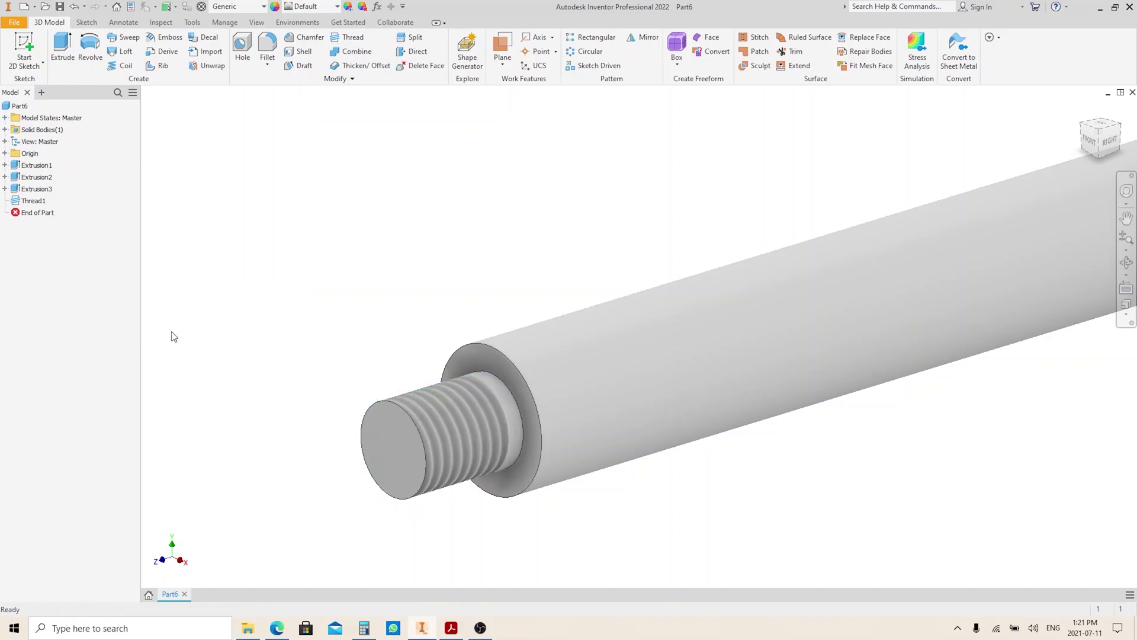
Step: Check section C-C in the Acrobat part drawing, and sketch a four-sided polygon centred on the 25 mm section's end face in Inventor
click(451, 628)
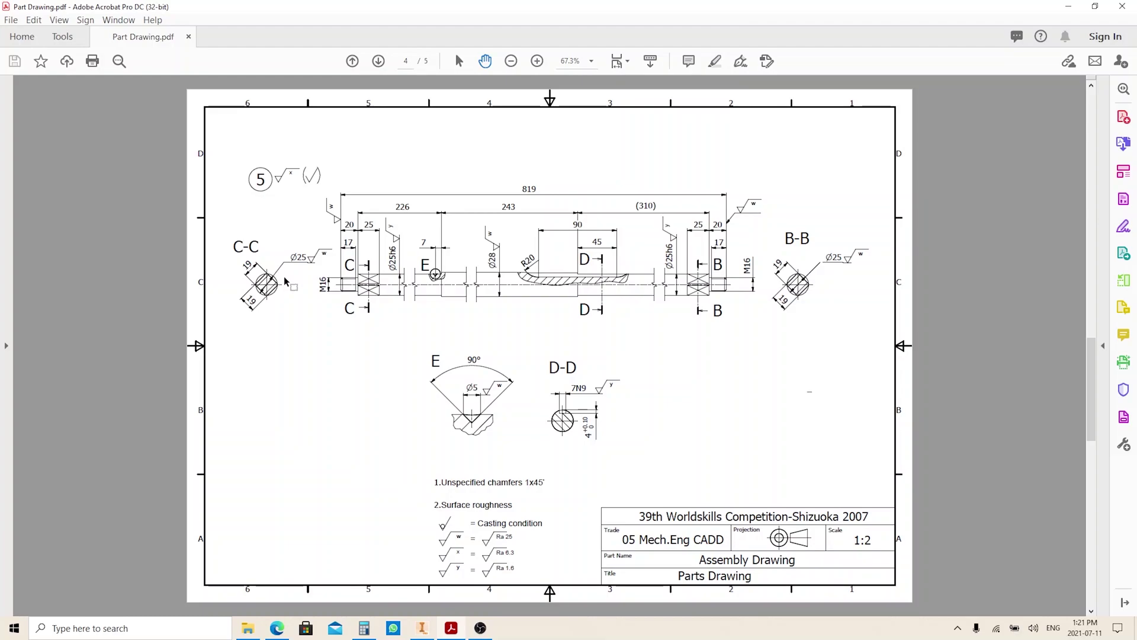
click(429, 632)
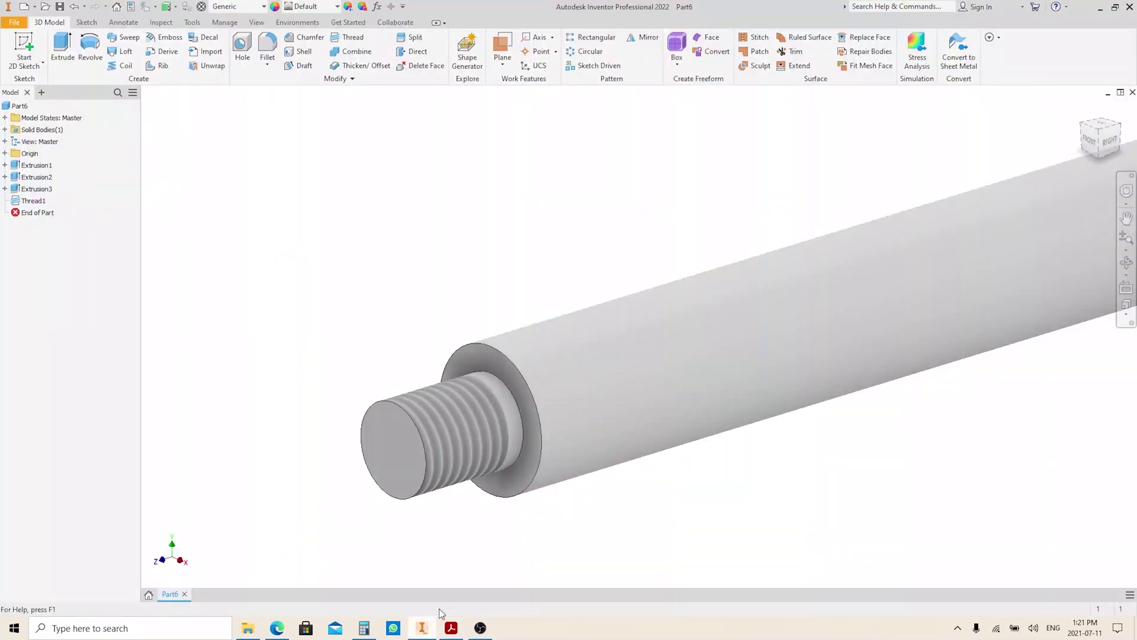
click(481, 356)
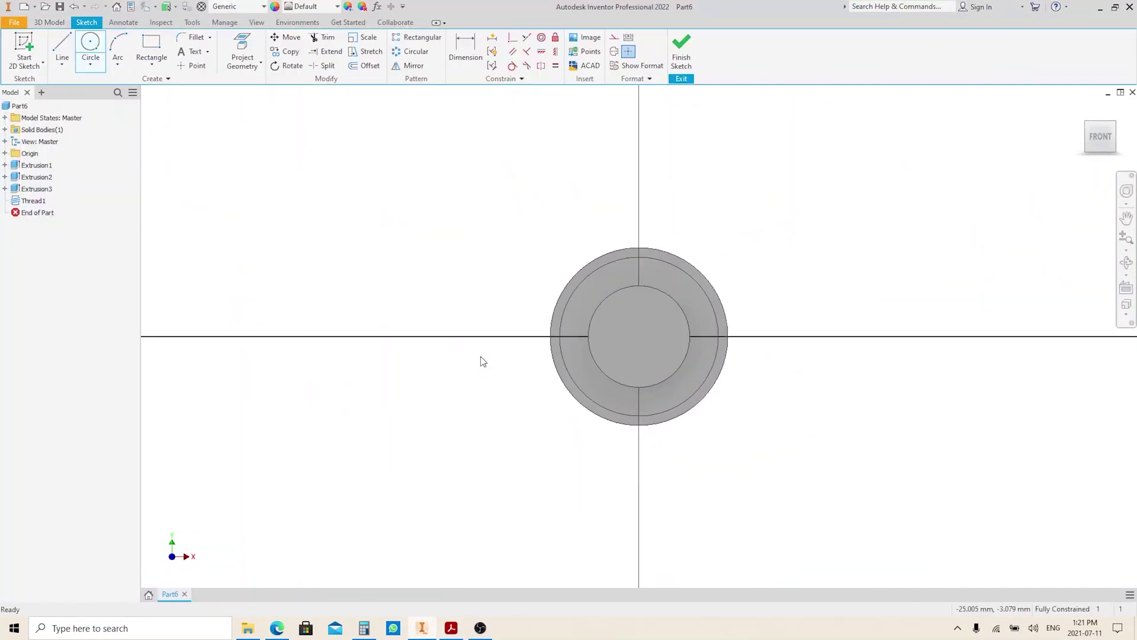
click(157, 66)
click(149, 300)
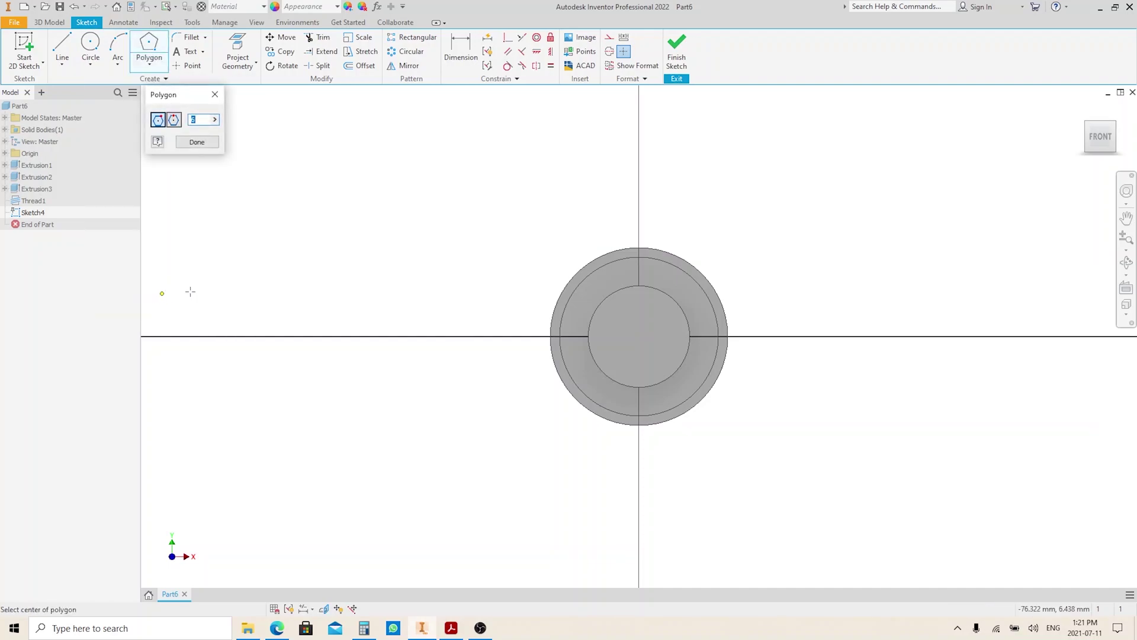
click(638, 336)
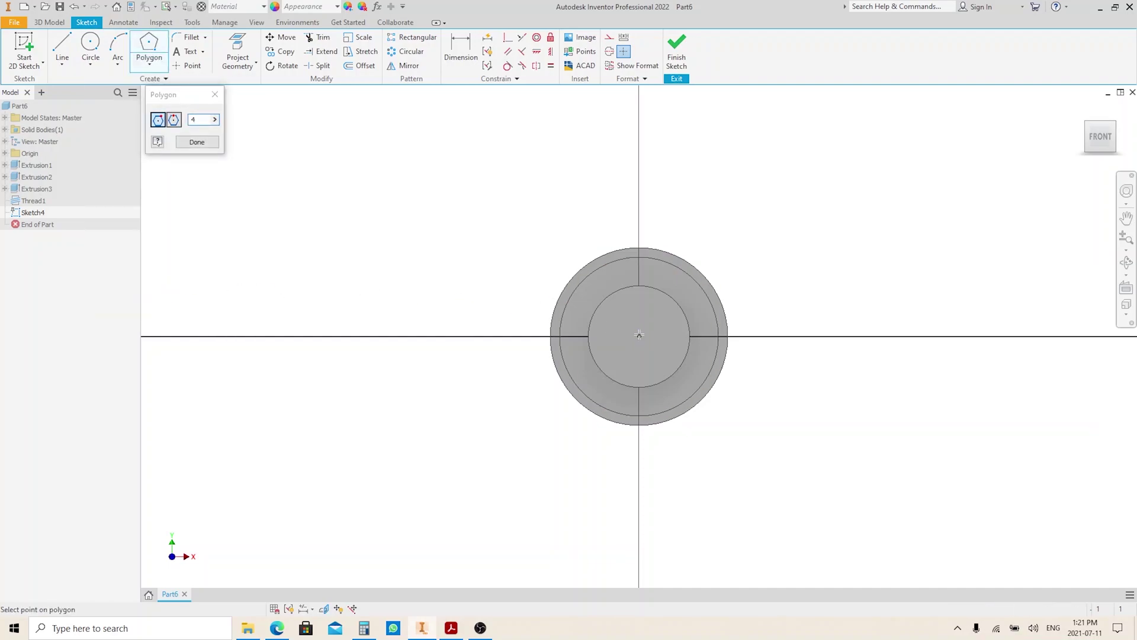
click(640, 195)
Step: Set the square's side to 19 mm and align its upper corner vertically with the shaft centre
key(d)
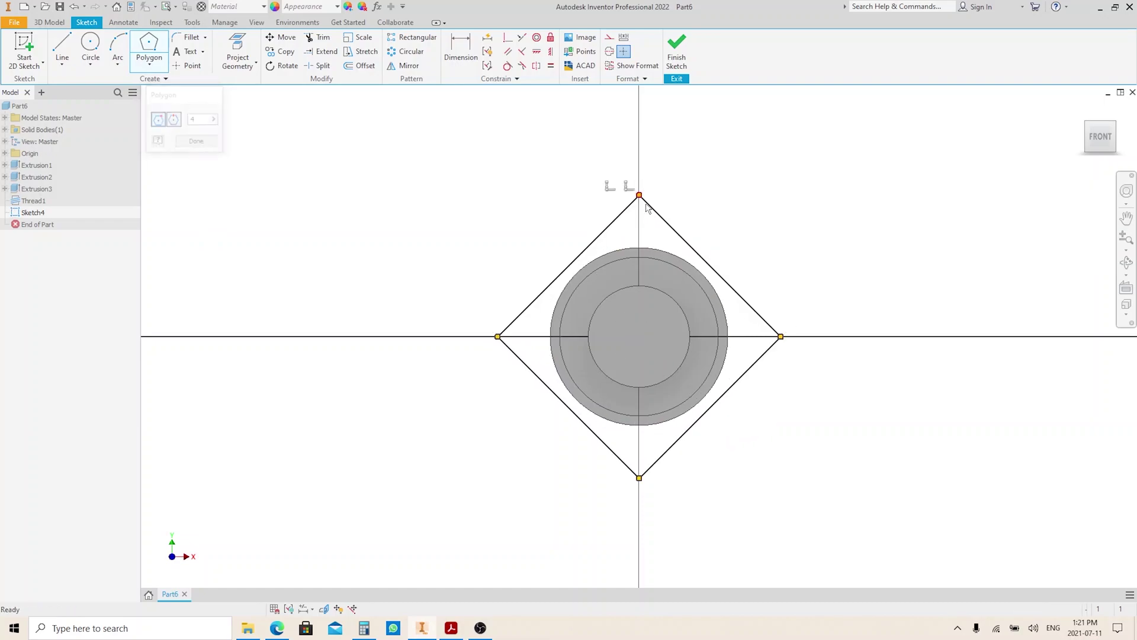
click(673, 228)
click(525, 362)
click(519, 254)
text(19)
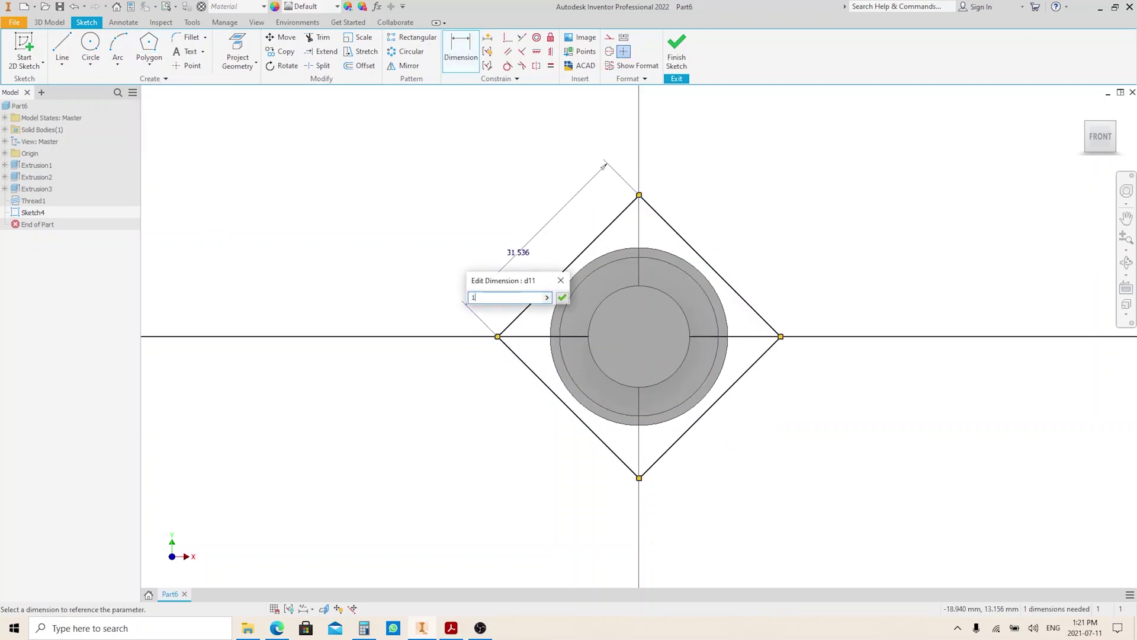
key(Return)
click(551, 52)
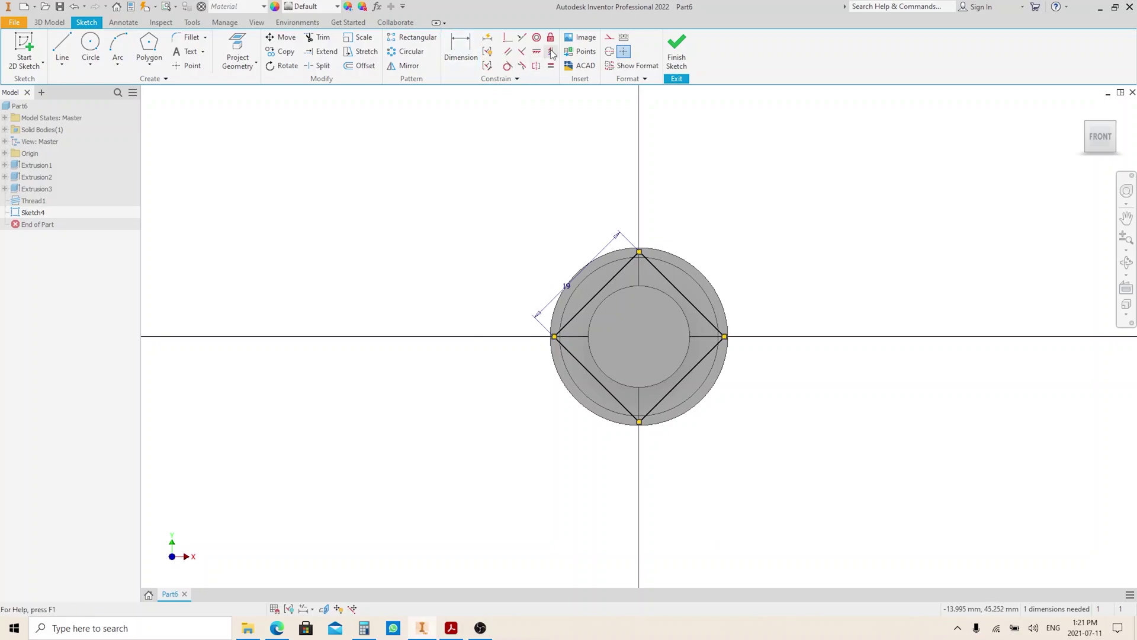
click(639, 252)
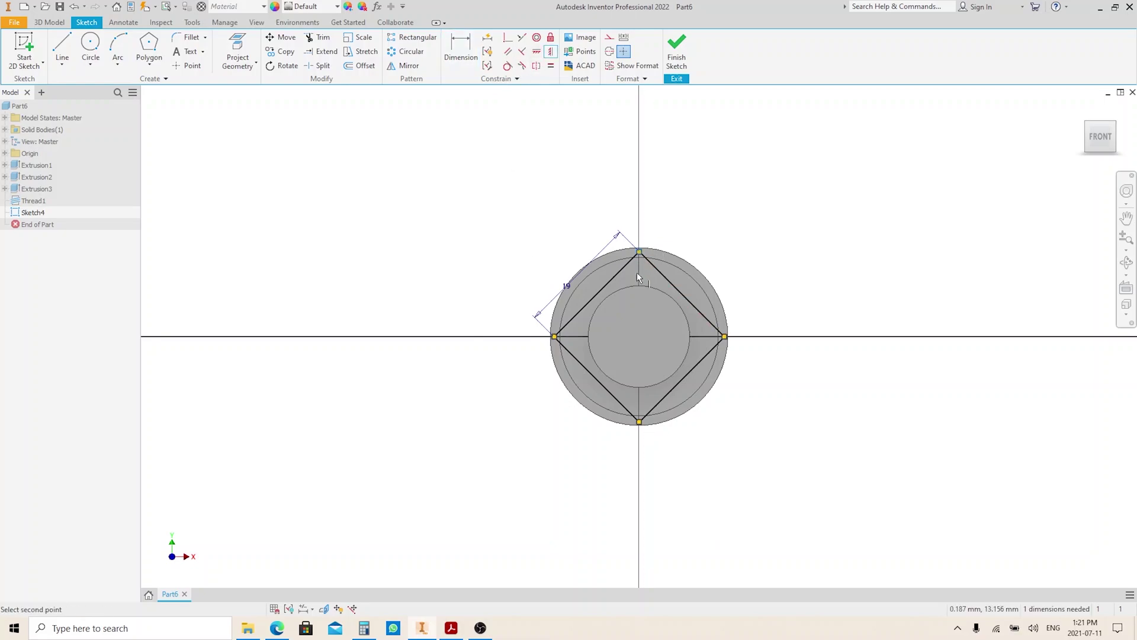
click(640, 337)
key(Escape)
mouse_move(641, 254)
mouse_down()
mouse_move(621, 252)
mouse_move(632, 256)
mouse_up()
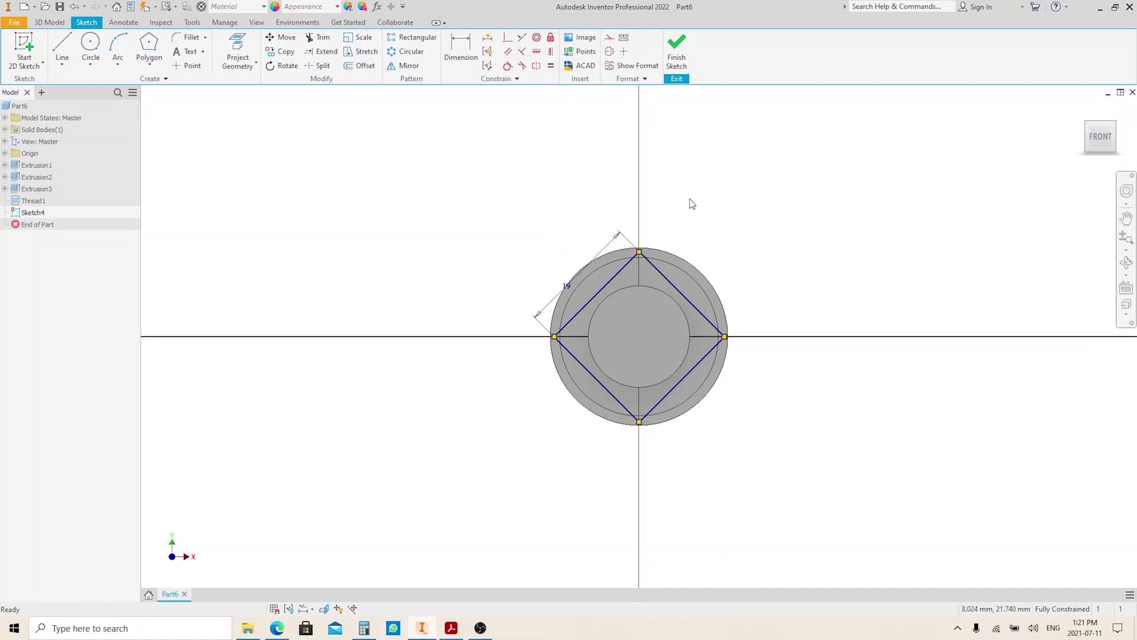
Step: Sketch a circle concentric with the shaft and larger than its outer diameter, enclosing the square
key(c)
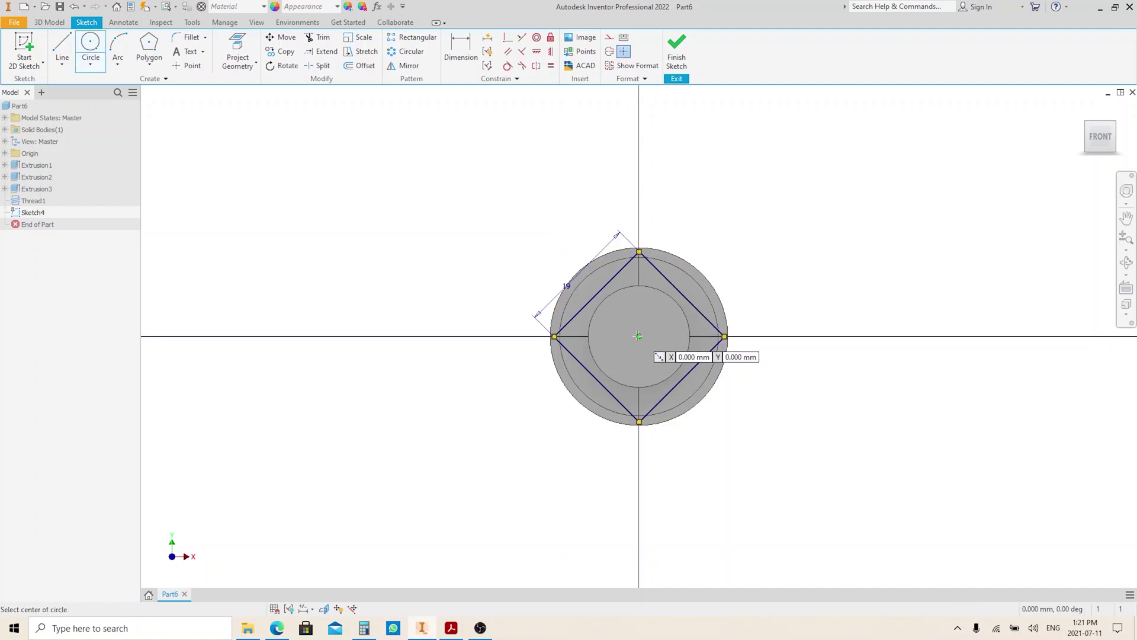
click(639, 336)
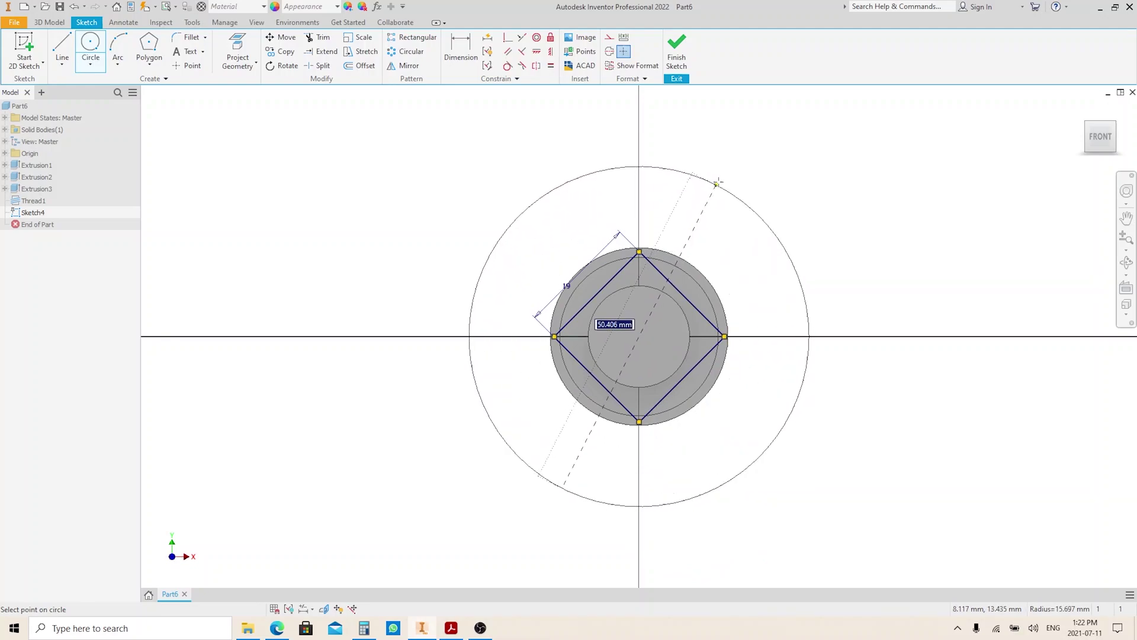
click(724, 178)
Step: Cut the area between the square and the large circle 25 mm into the shaft to form the square section
key(e)
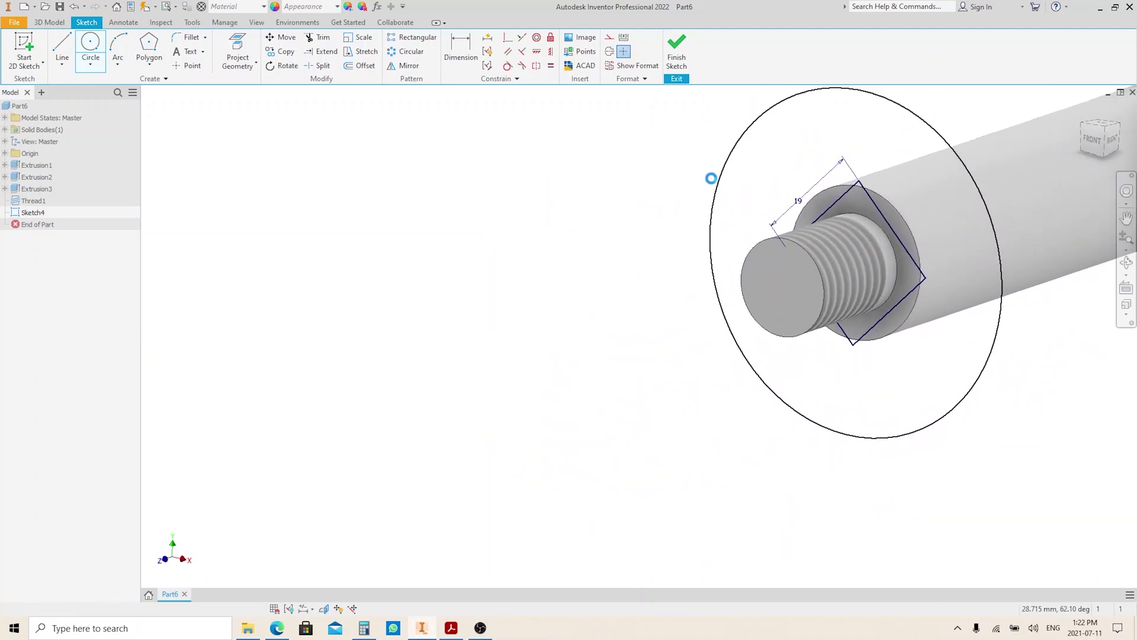
key(e)
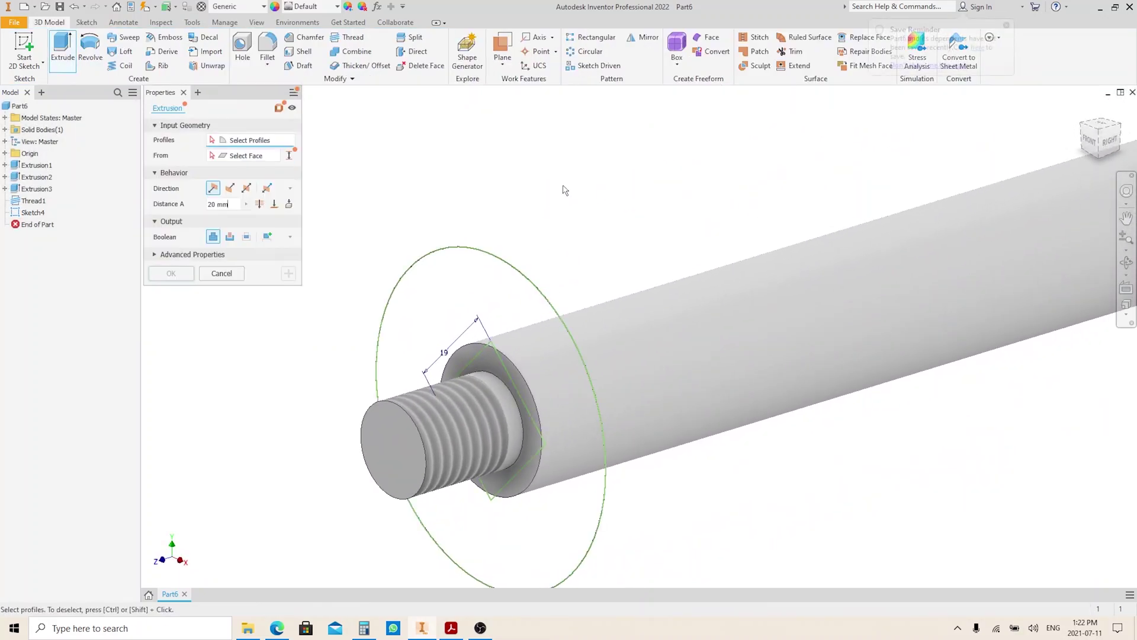
click(477, 285)
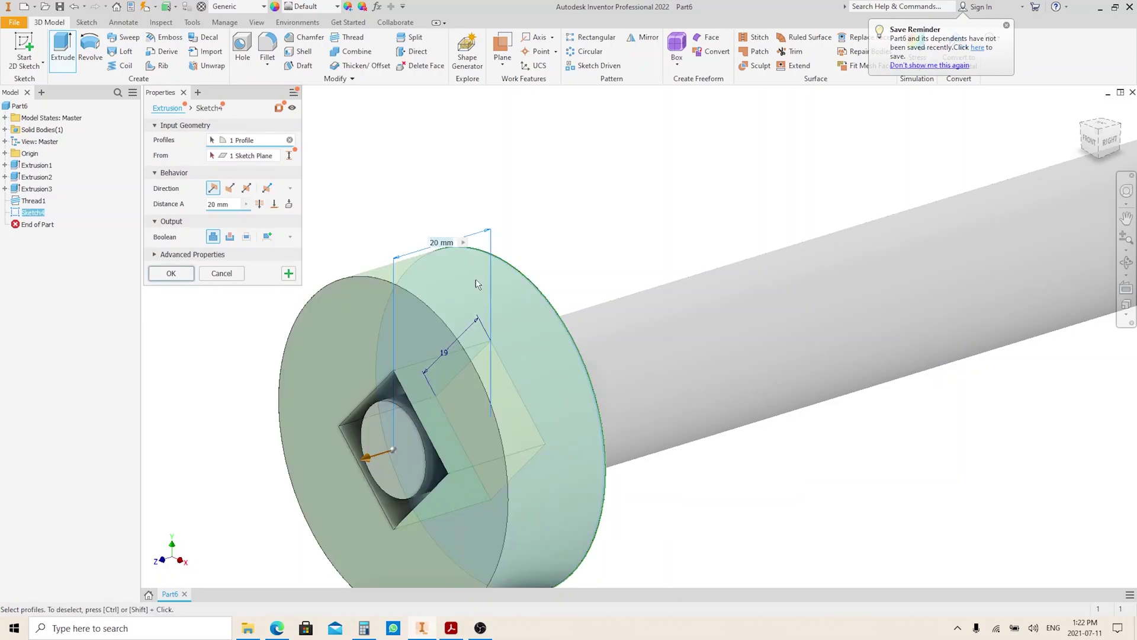
click(229, 189)
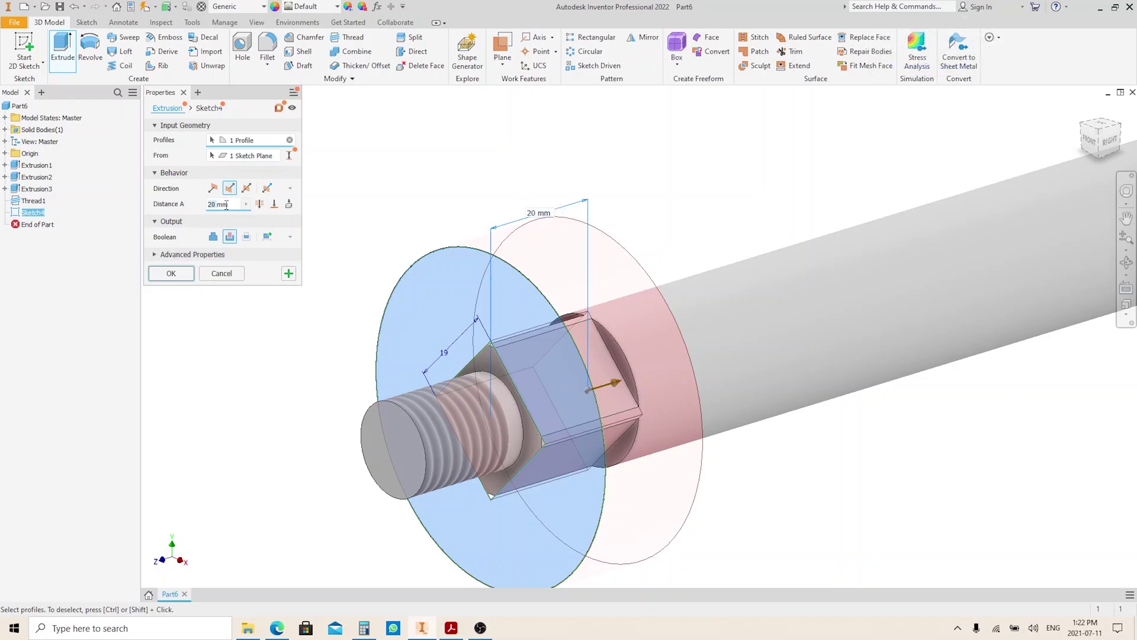
text(5)
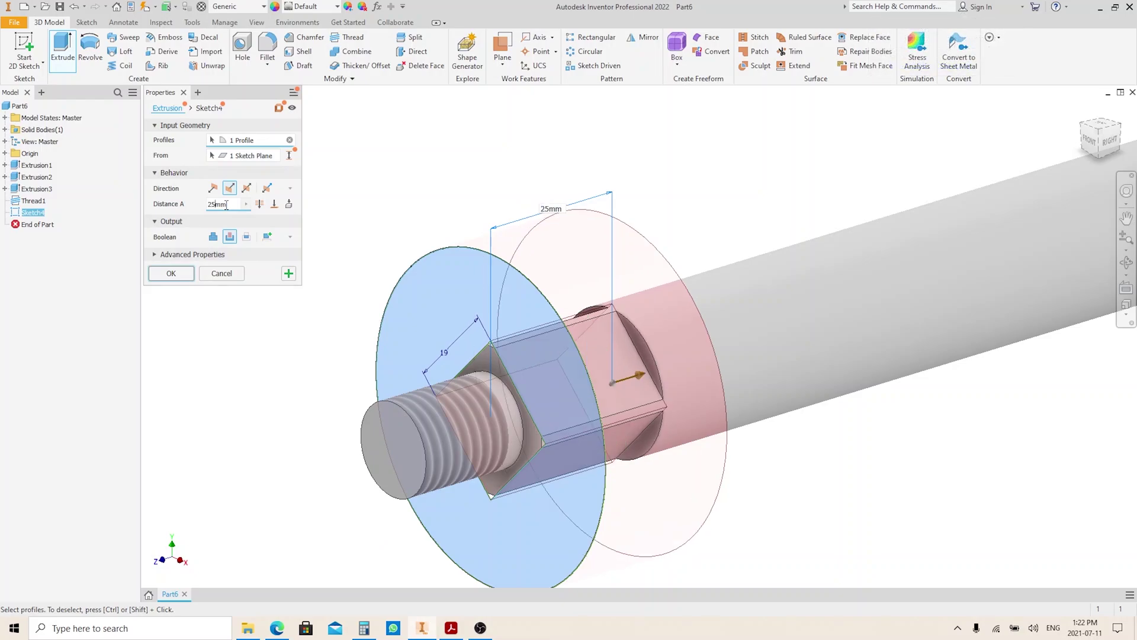
click(172, 274)
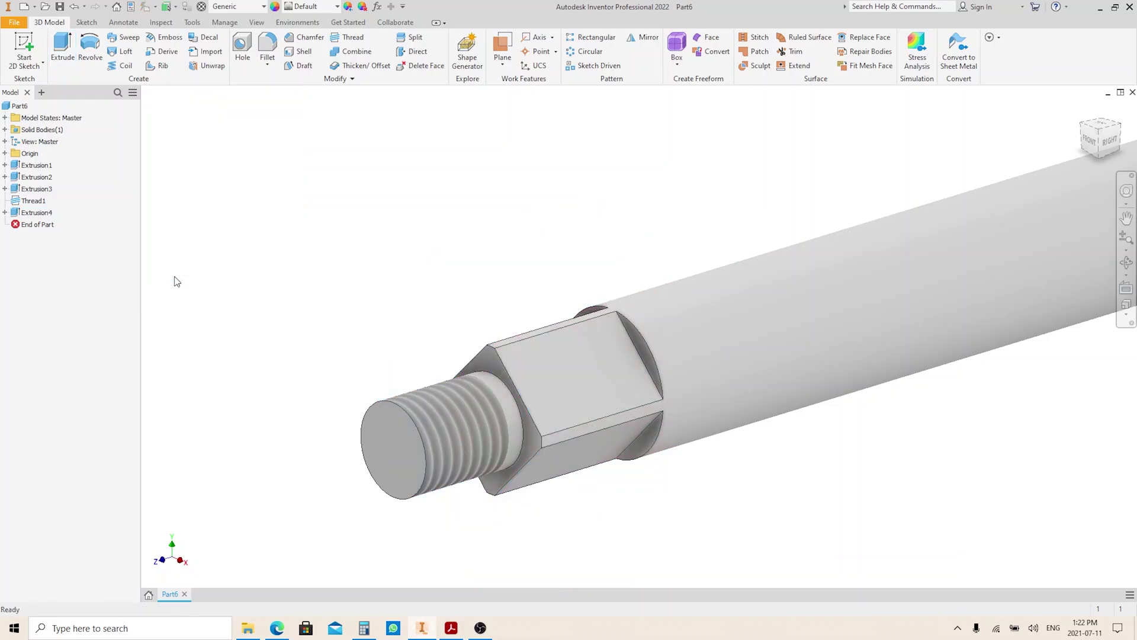
Step: Check detail E in the part drawing, and start an Inventor sketch on the YZ plane with the shaft's projected cut edges as construction lines
scroll(299, 308, up, 3)
click(455, 630)
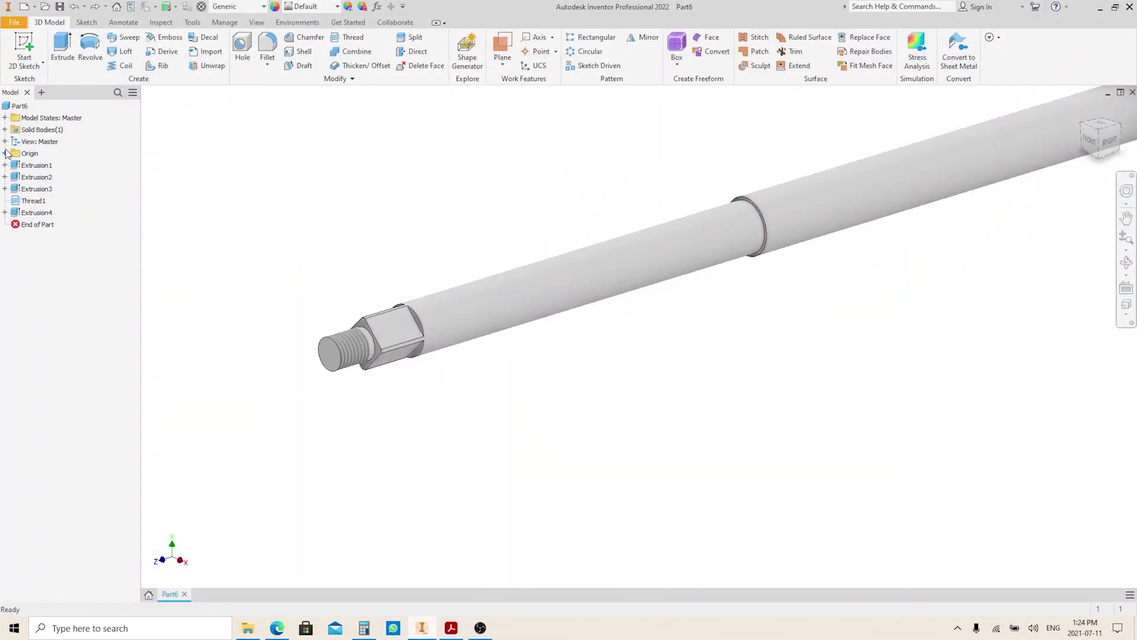
click(5, 153)
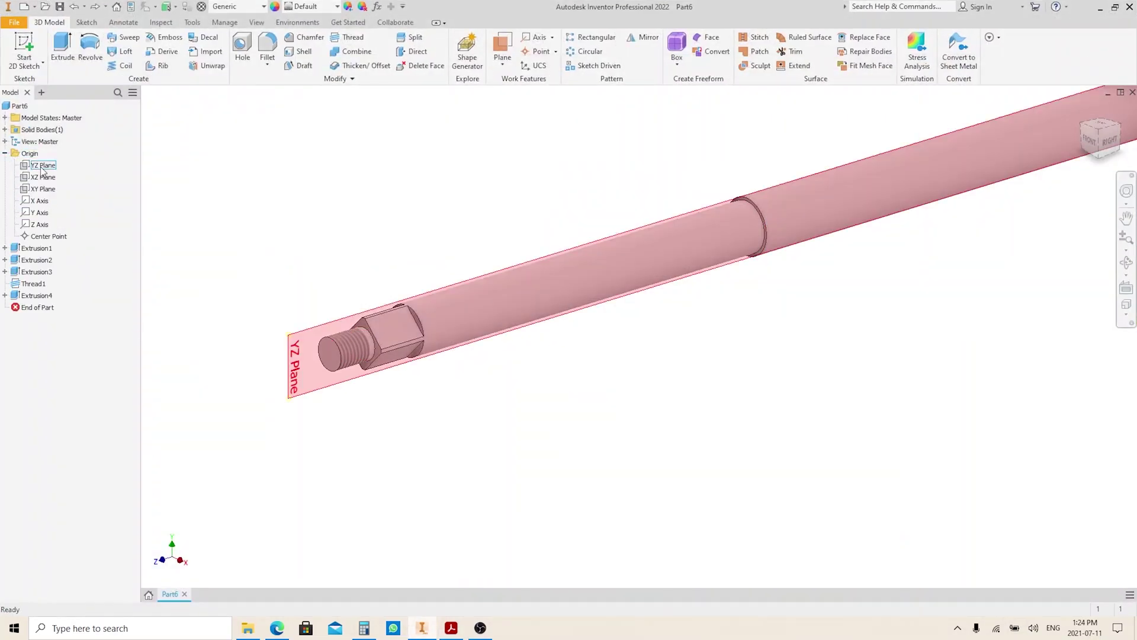
click(42, 166)
key(s)
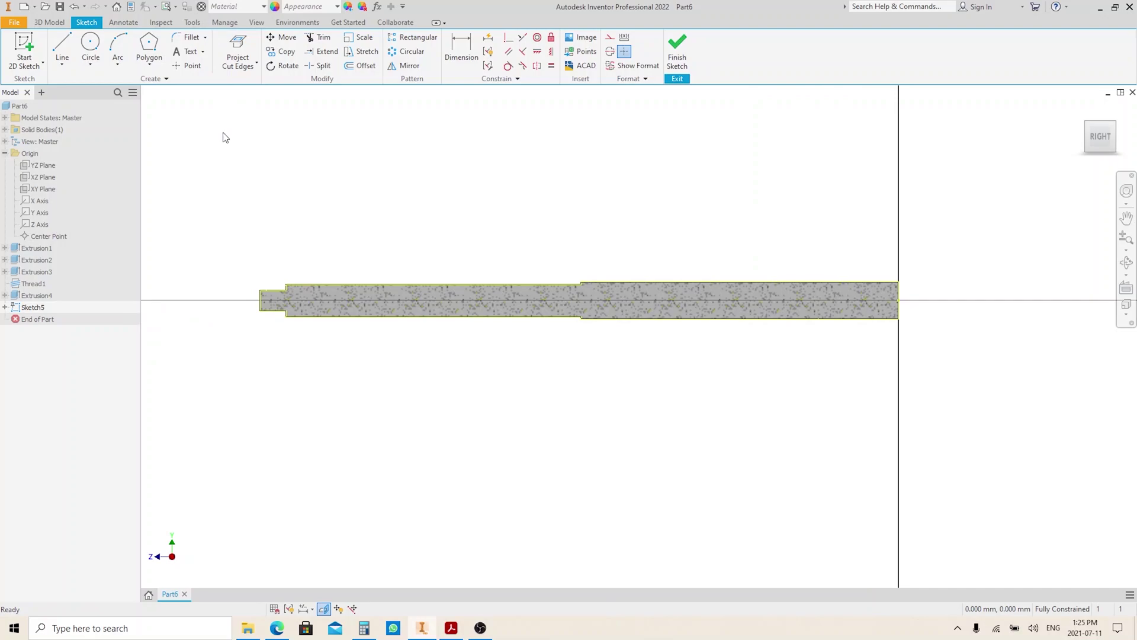
drag(254, 185, 903, 380)
click(609, 38)
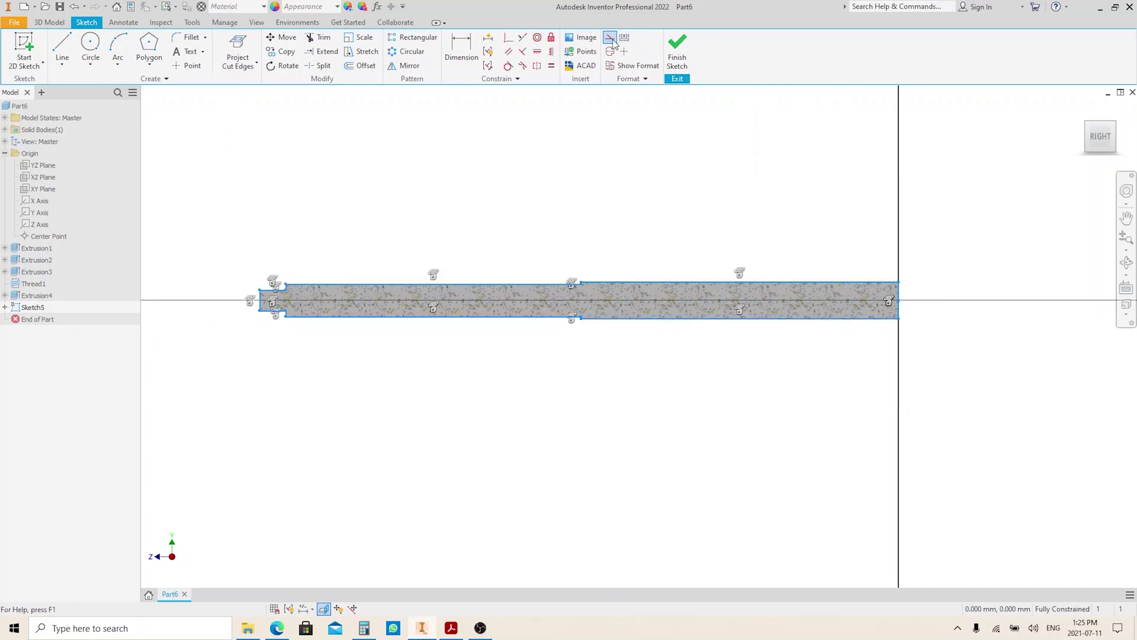
Step: Sketch a small right-triangle profile under the 25 mm section's upper edge near the shoulder, and make its vertical side a centerline
scroll(539, 284, down, 5)
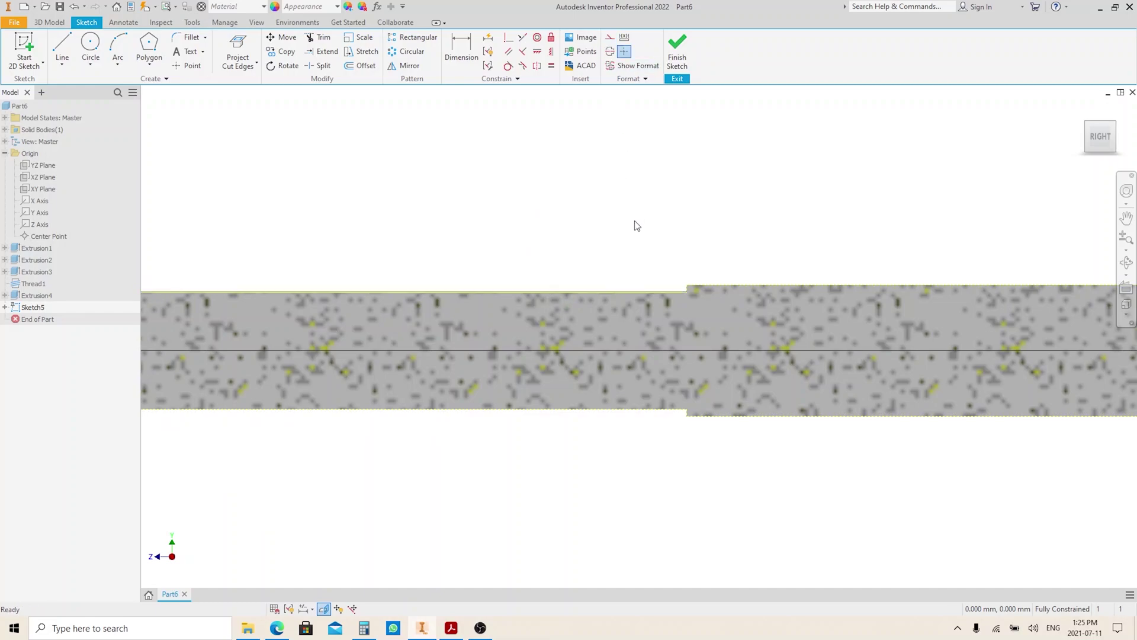
key(l)
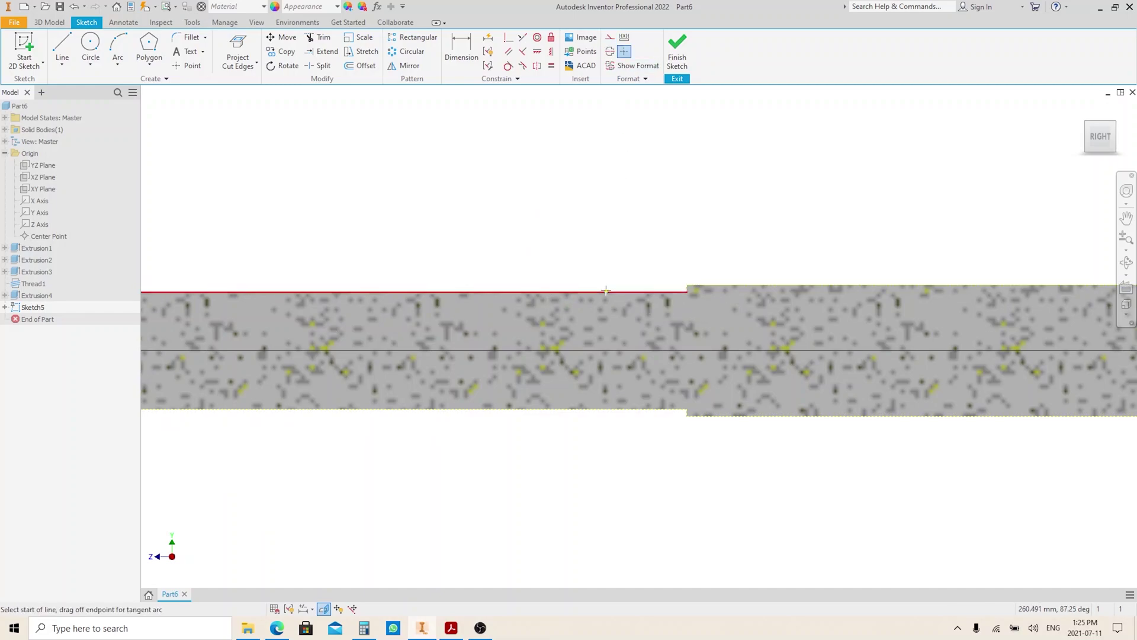
click(606, 292)
click(606, 316)
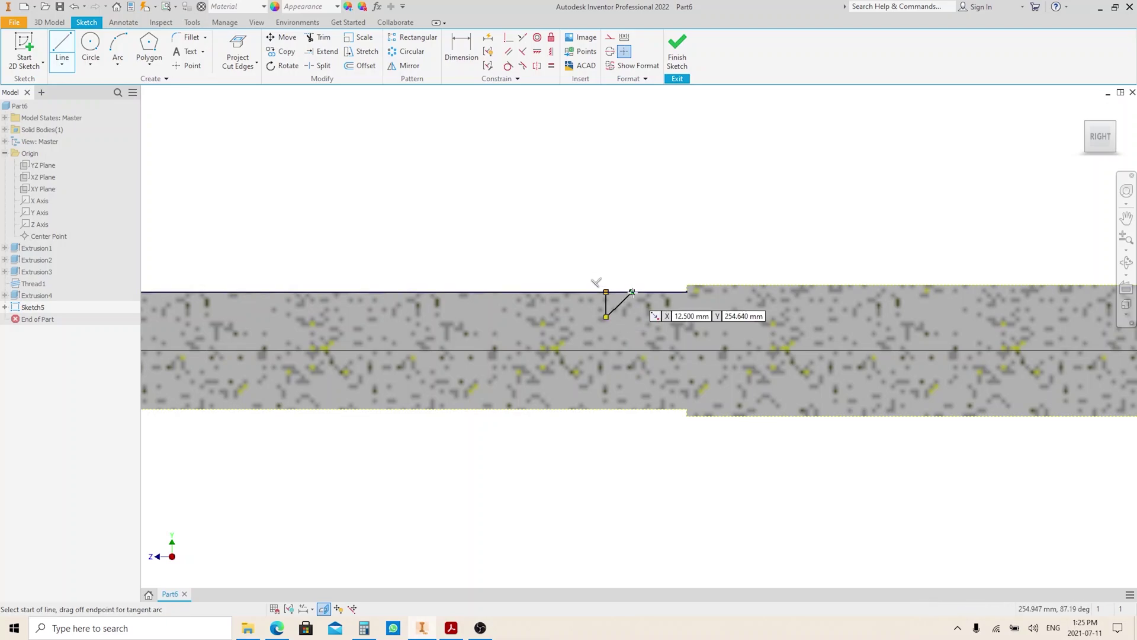
scroll(639, 293, down, 3)
key(Escape)
drag(599, 301, 521, 306)
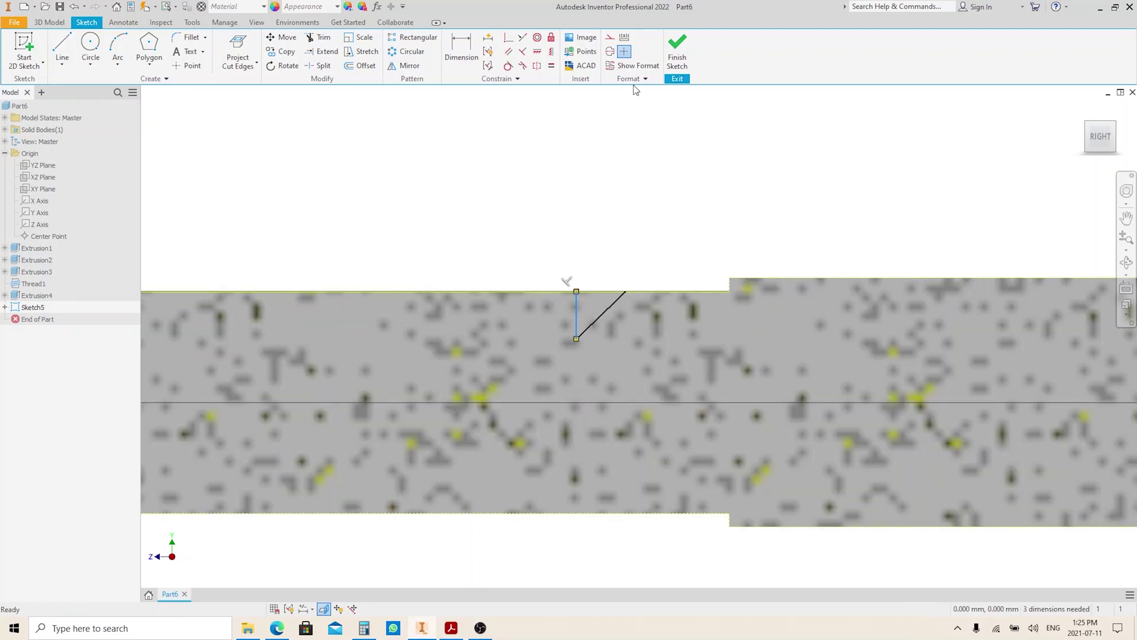
click(609, 52)
Step: Dimension the triangle's centerline 7 mm from the shoulder of the 28 mm section
key(d)
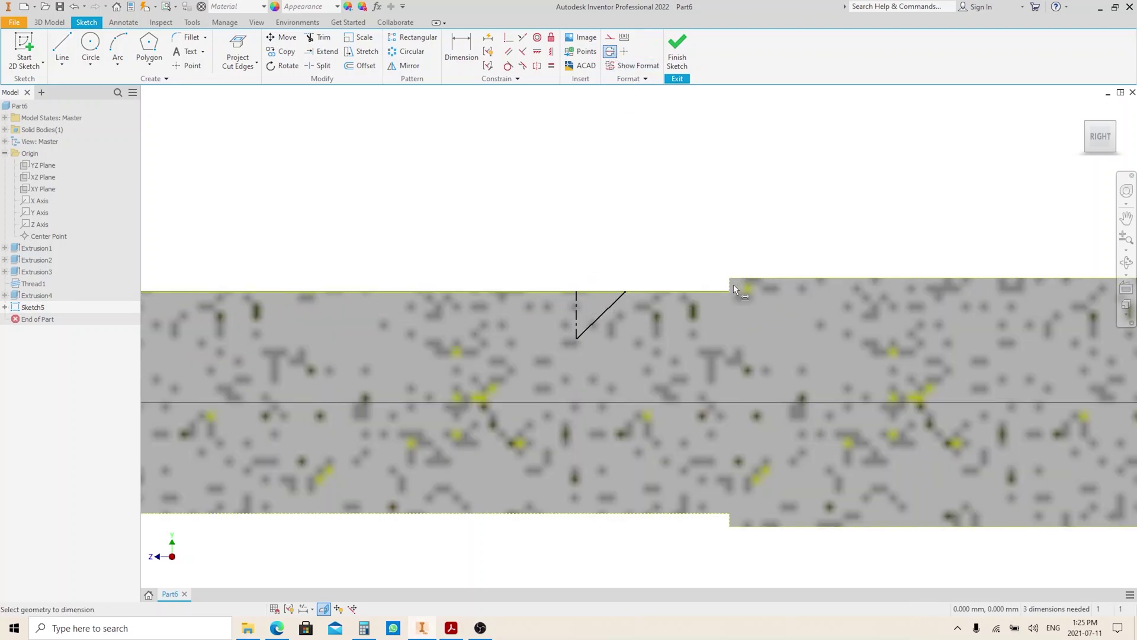
click(733, 289)
click(577, 293)
click(631, 199)
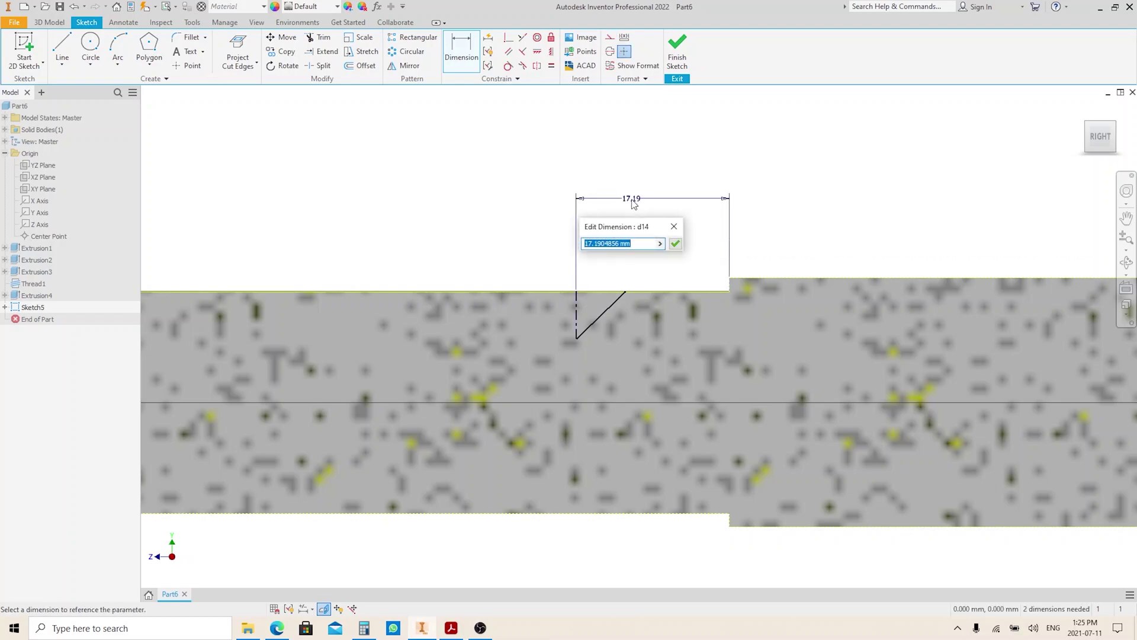
text(7)
key(Return)
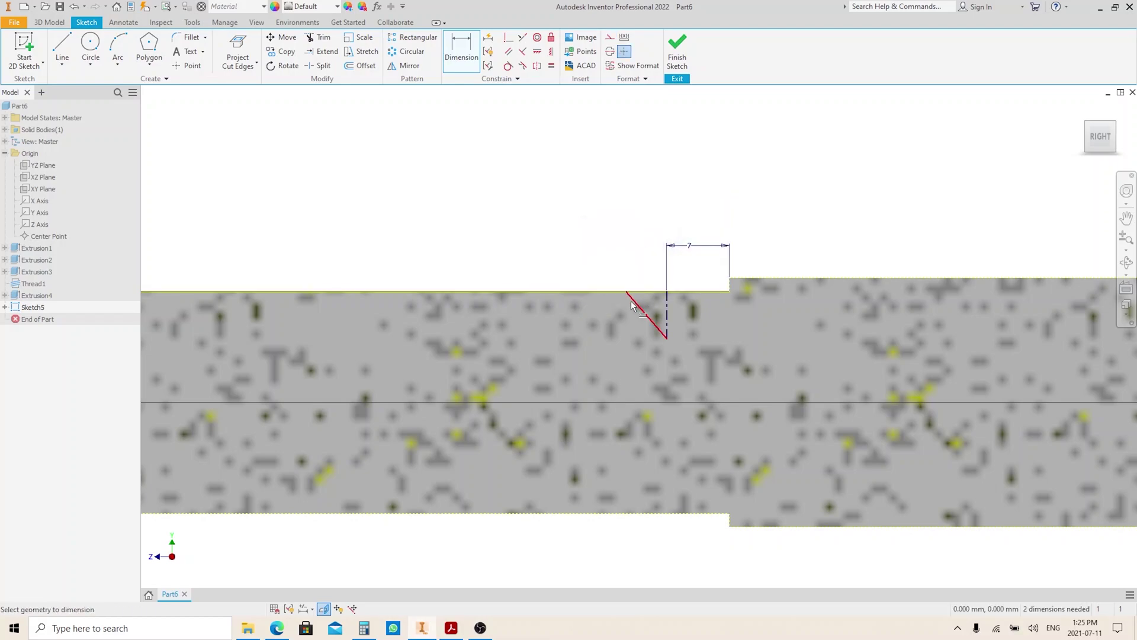
Step: Set the angle between the slanted line and the centerline to 45° and the profile's diameter at the shaft surface to 5 mm
click(651, 319)
click(668, 313)
click(641, 225)
text(45)
key(Return)
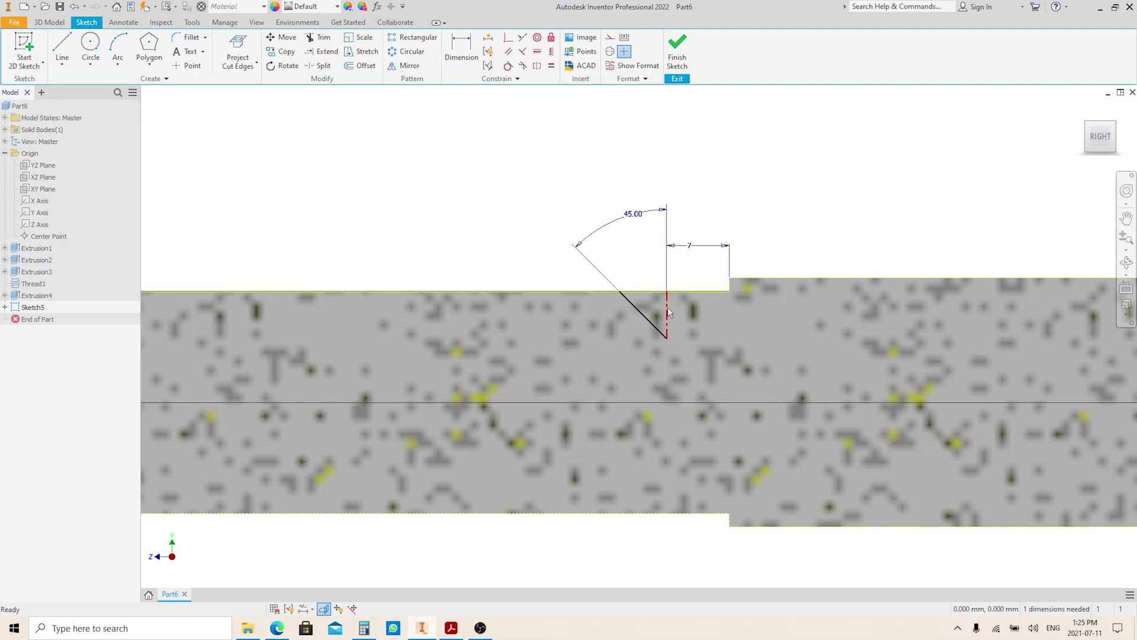
click(619, 292)
click(648, 262)
text(5)
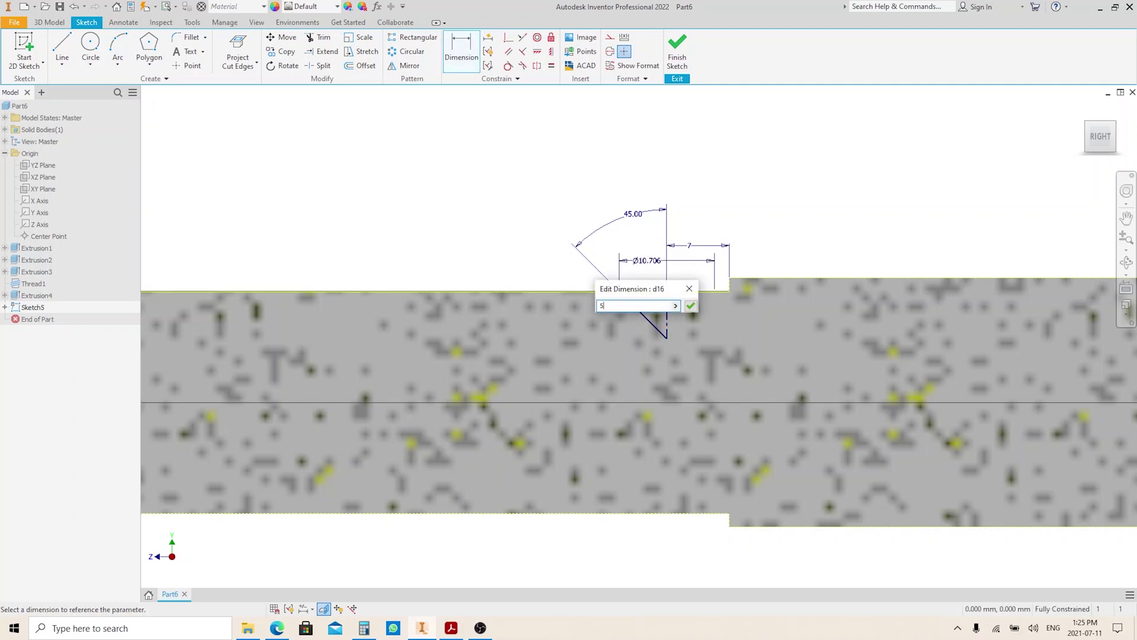
key(Return)
Step: Revolve the triangle profile a full 360° around its centerline as a cut to form the conical dimple
click(677, 47)
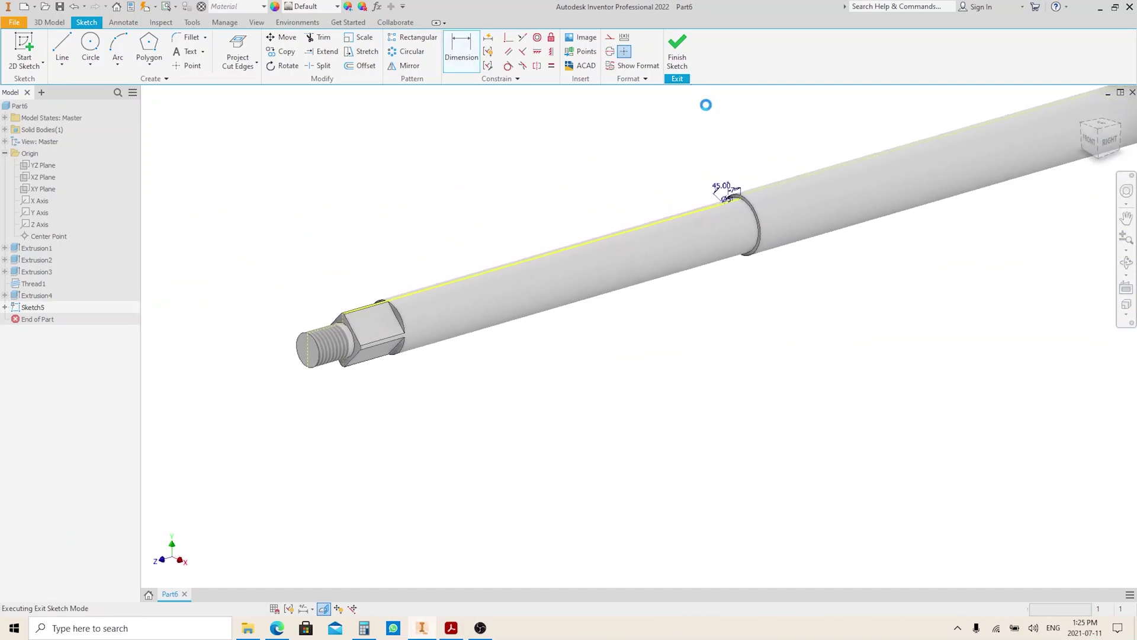
key(r)
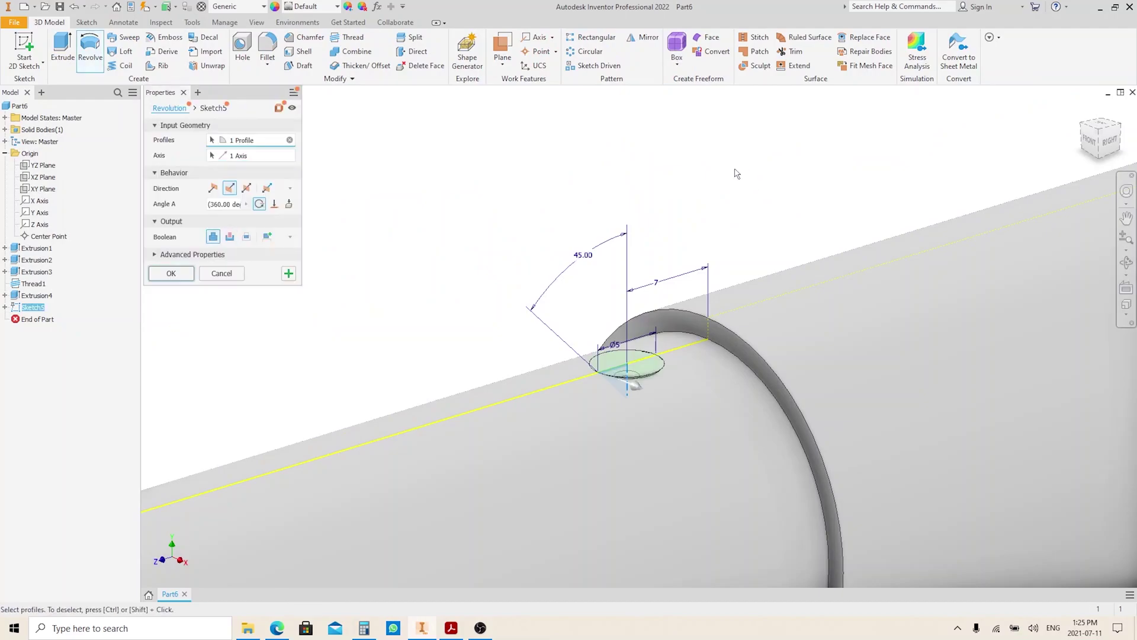
click(231, 237)
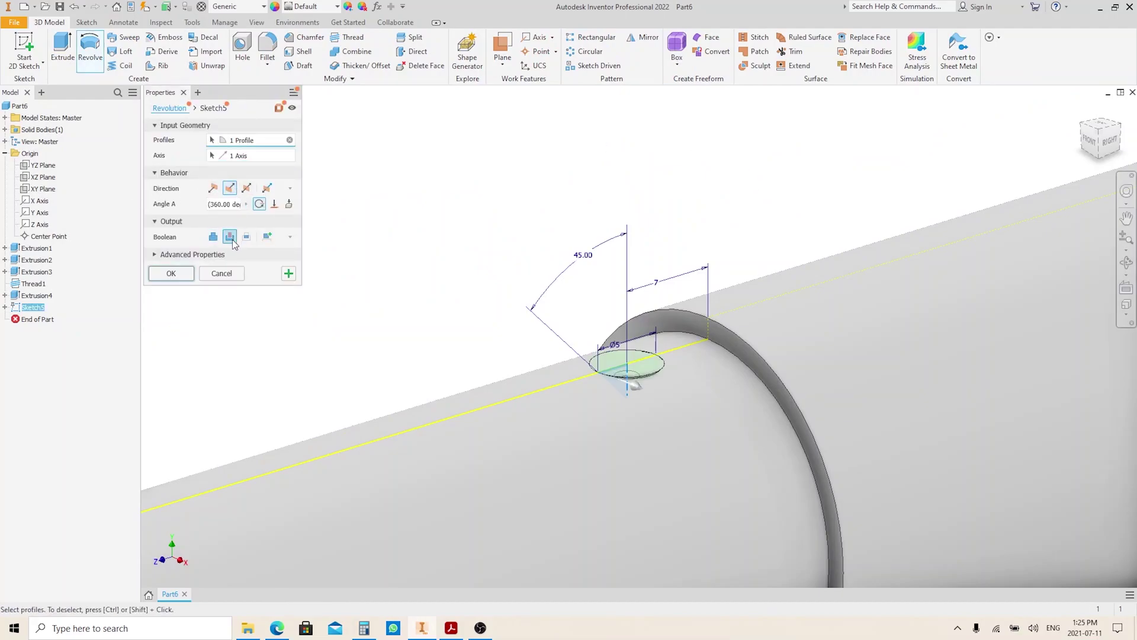
click(177, 273)
Step: Sketch a 25 mm diameter circle centered on the free end face of the 28 mm section
scroll(568, 266, down, 5)
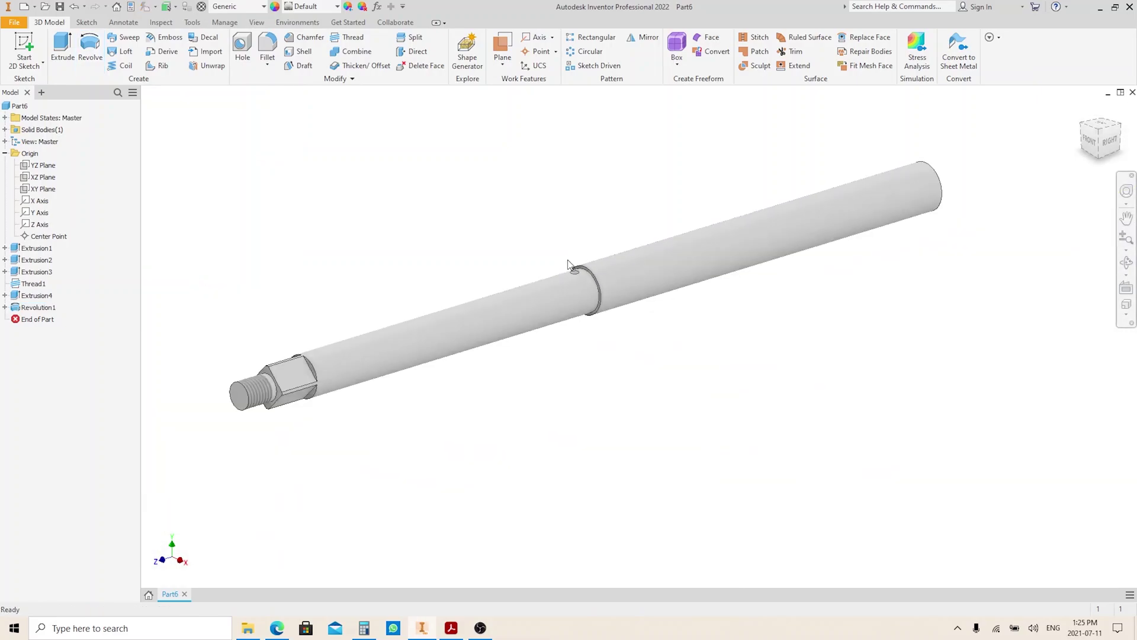
click(450, 627)
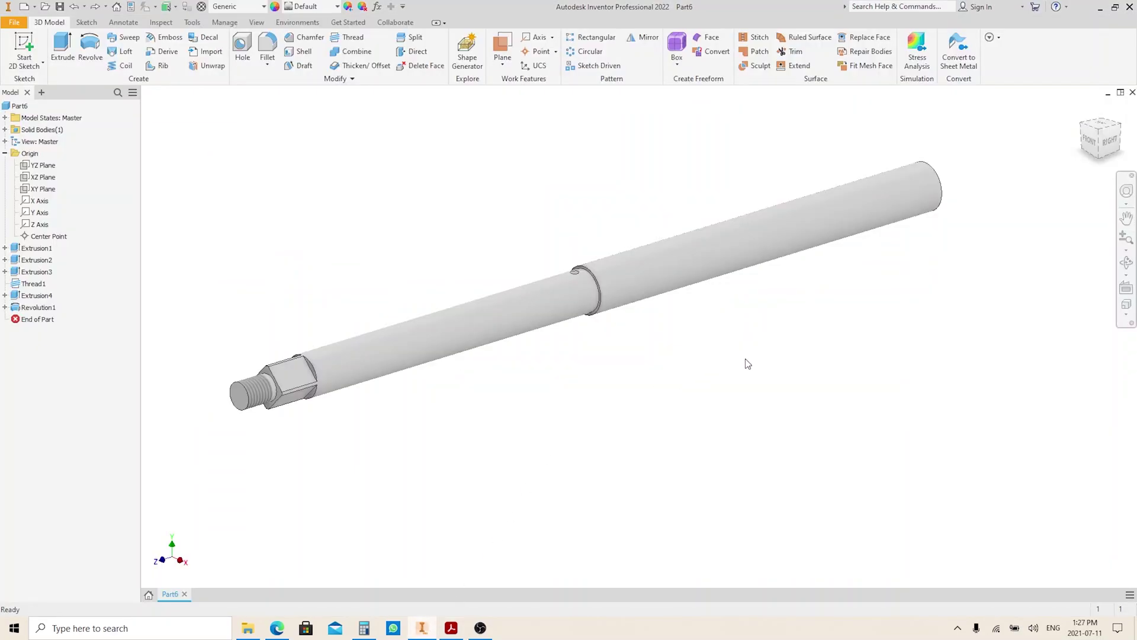
shift+middle_drag(852, 351, 754, 363)
click(870, 425)
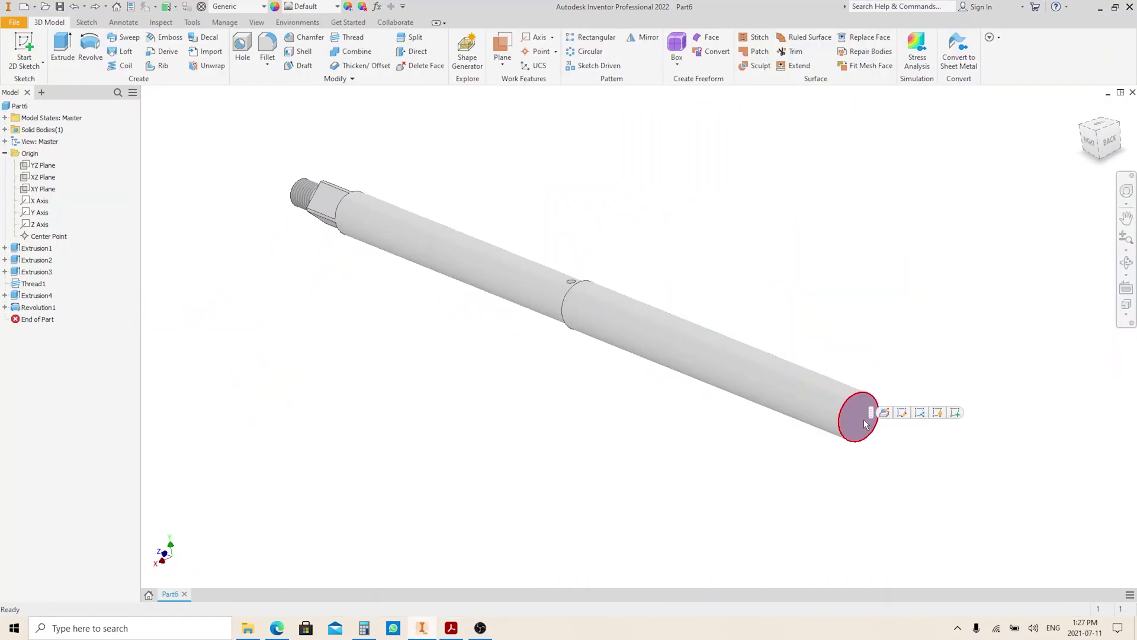
click(879, 408)
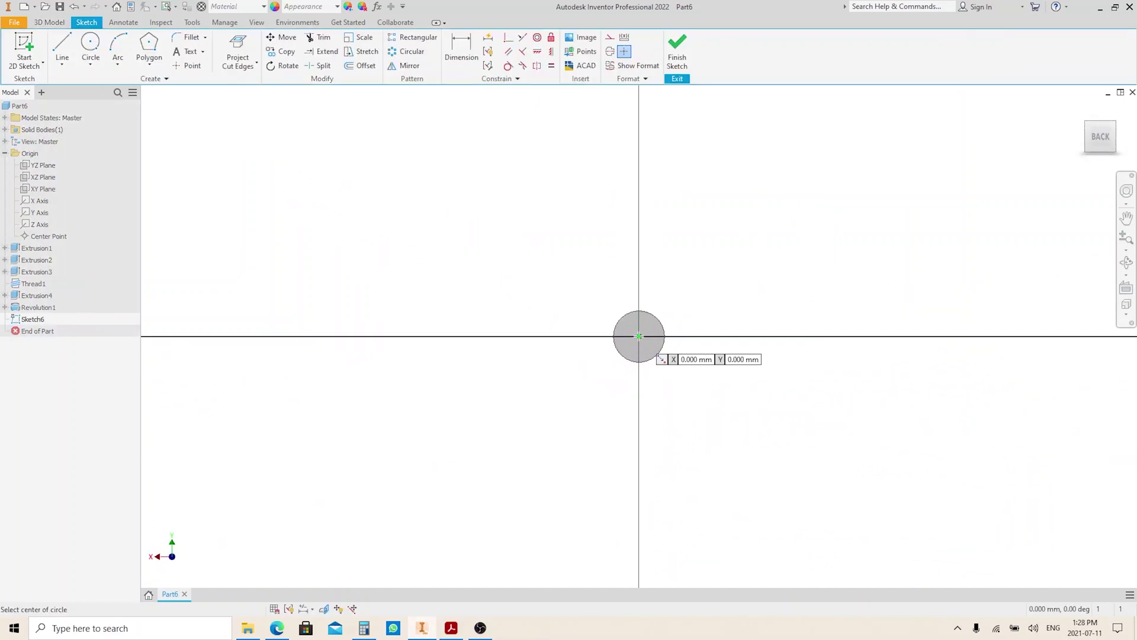
key(c)
click(639, 336)
text(25)
key(Return)
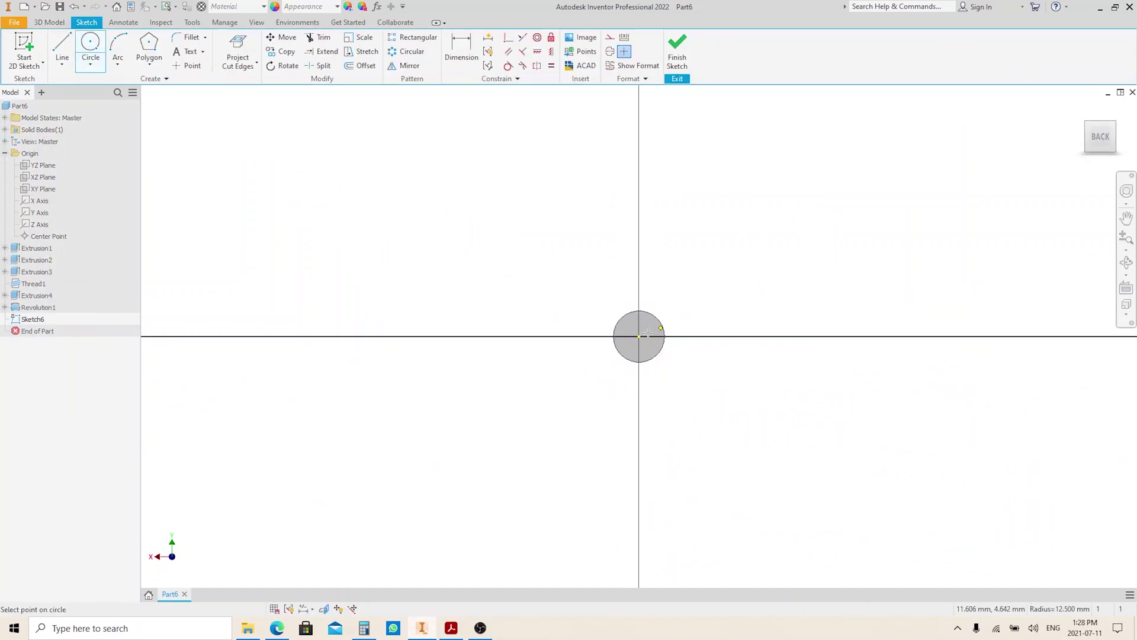
key(s)
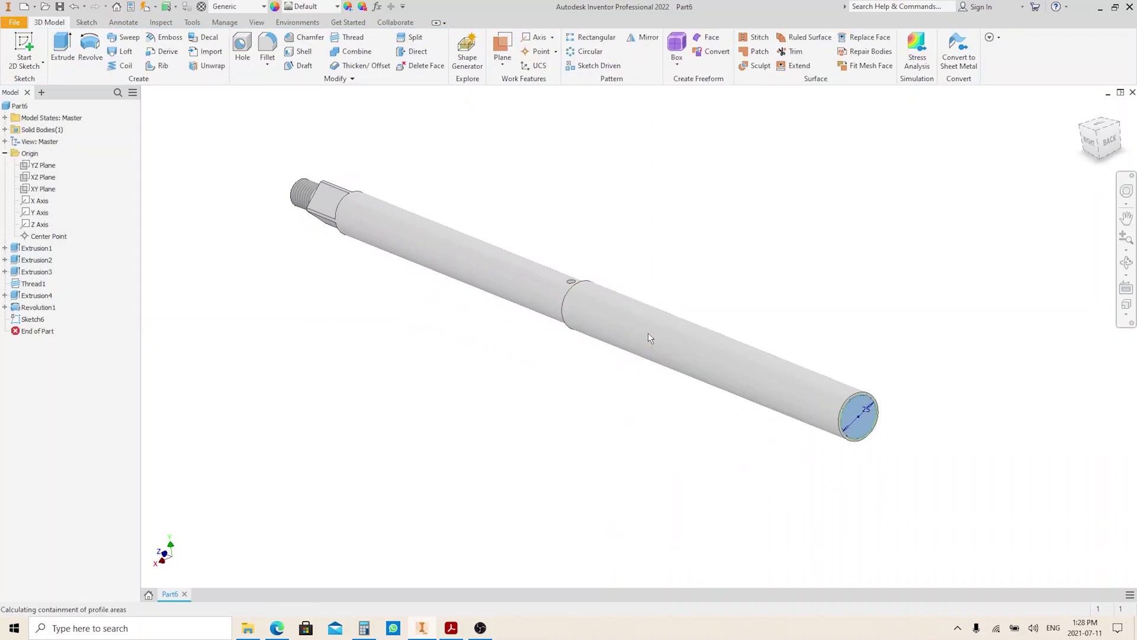
Step: Extrude the 25 mm circle 310 mm outward from the end face, joined to the shaft
text(e)
text(31)
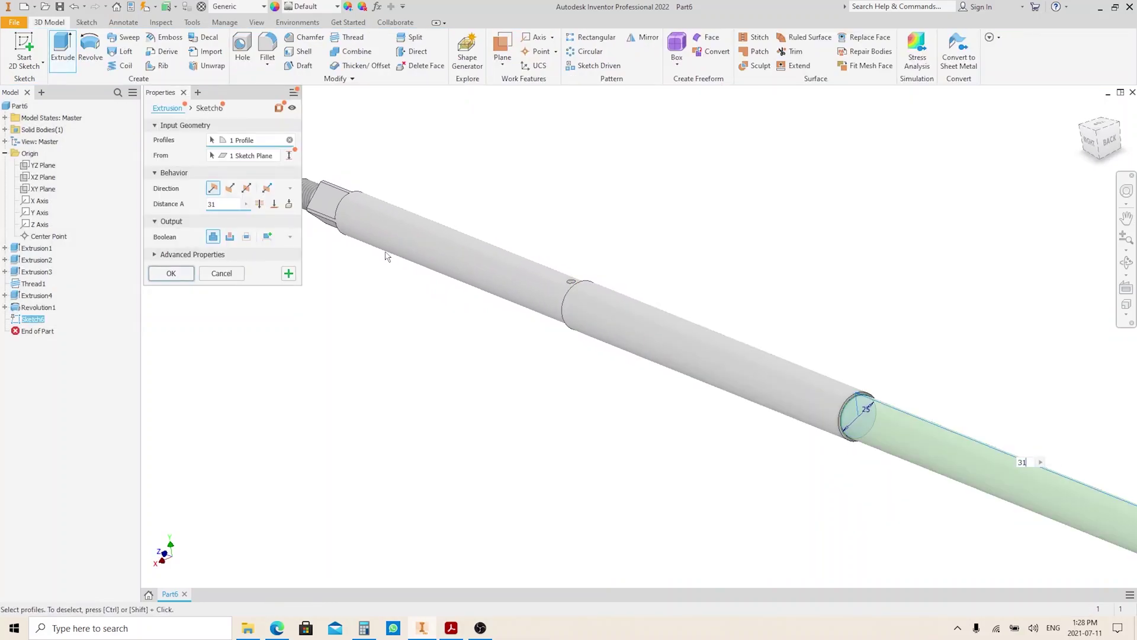
text(0)
key(Return)
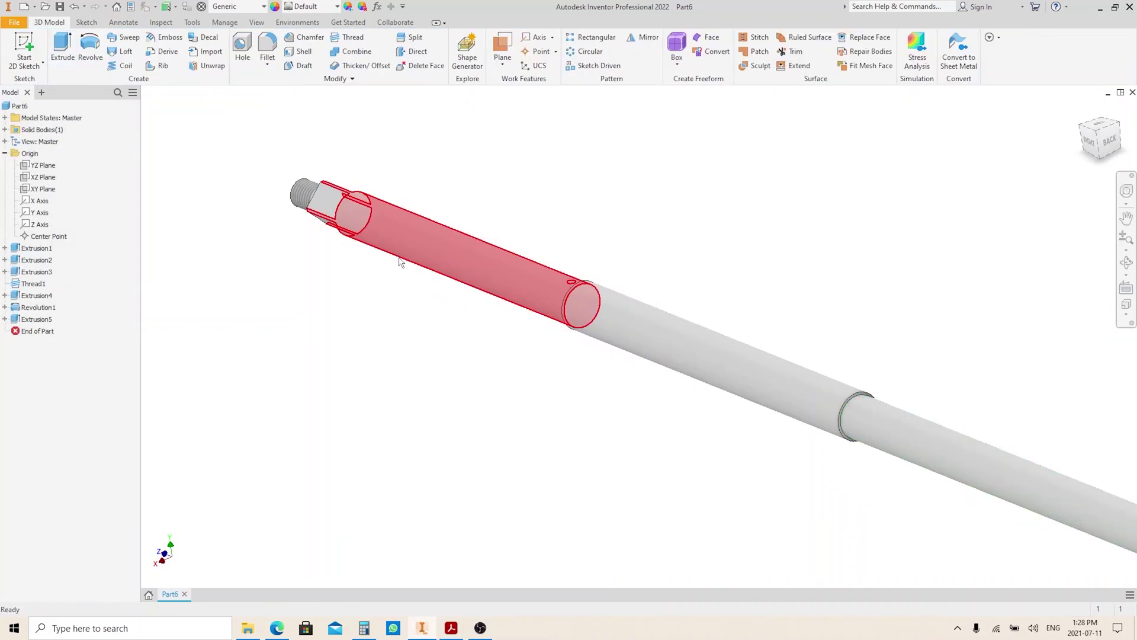
Step: Copy the threaded stub's extrusion, its thread and the square-section cut together from the finished end of the shaft
scroll(400, 260, up, 4)
scroll(480, 352, down, 3)
click(451, 626)
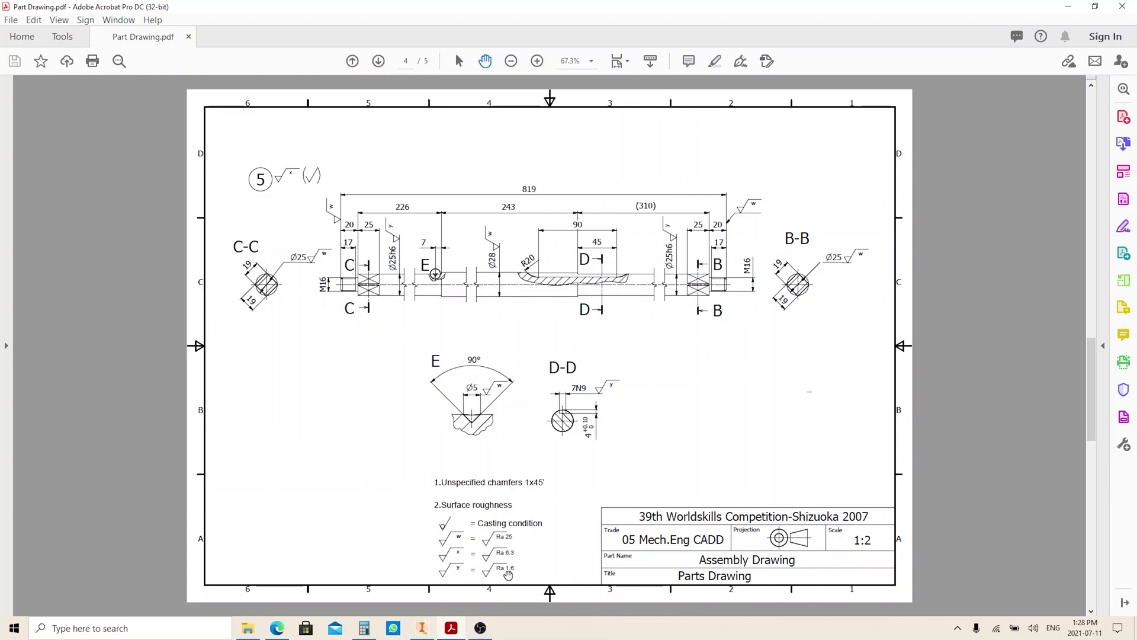
click(418, 632)
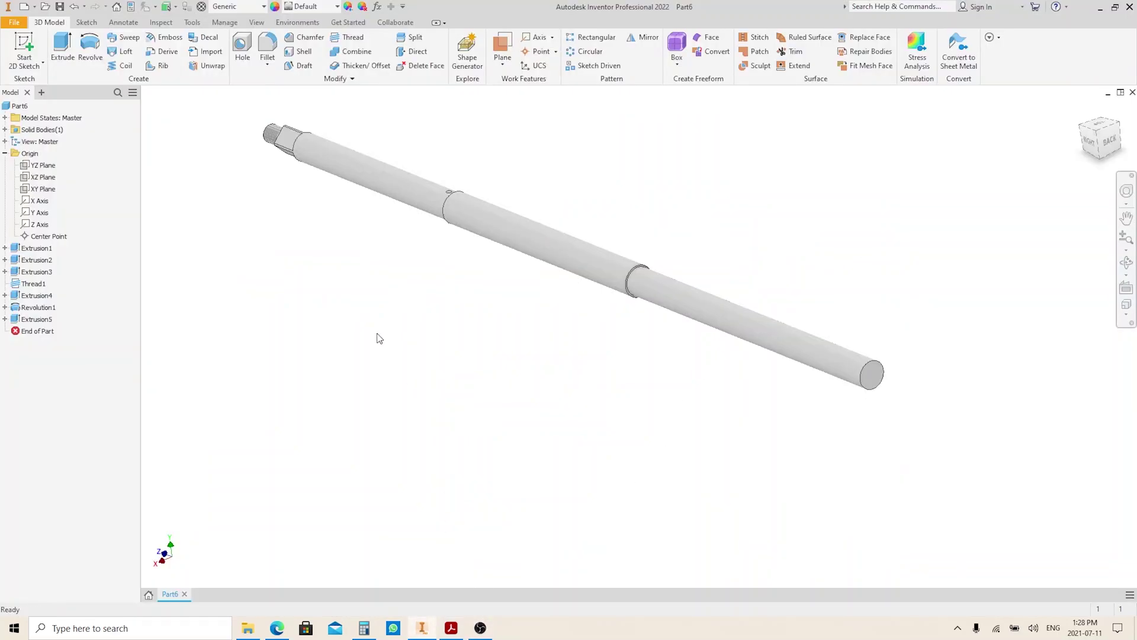
shift+middle_drag(416, 268, 521, 298)
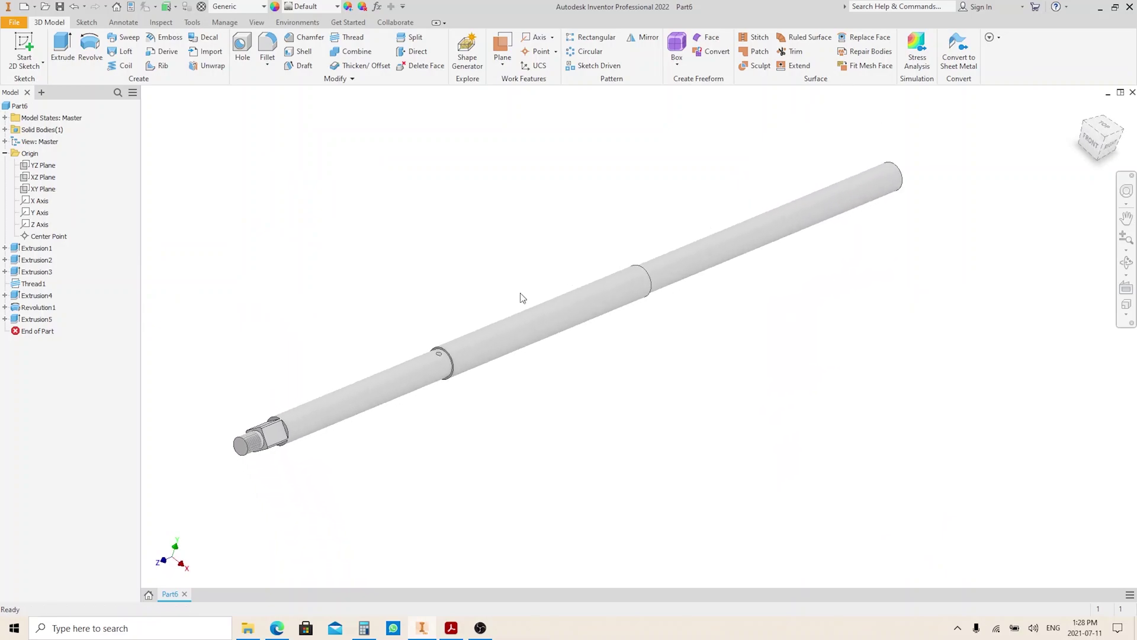
scroll(257, 451, up, 5)
scroll(441, 338, down, 4)
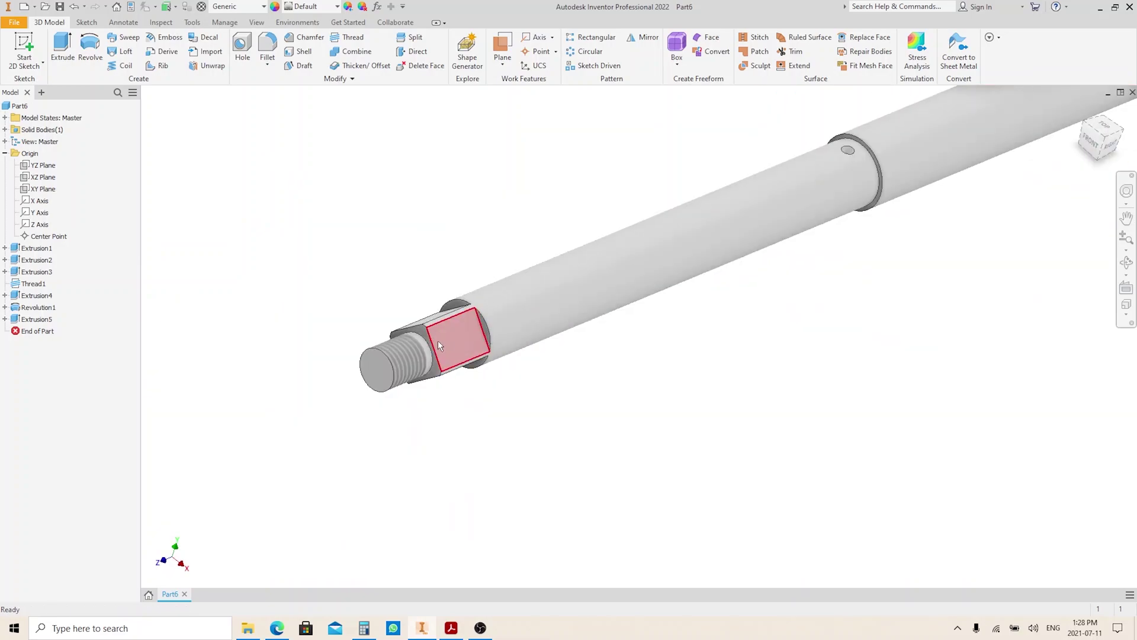
scroll(409, 349, up, 2)
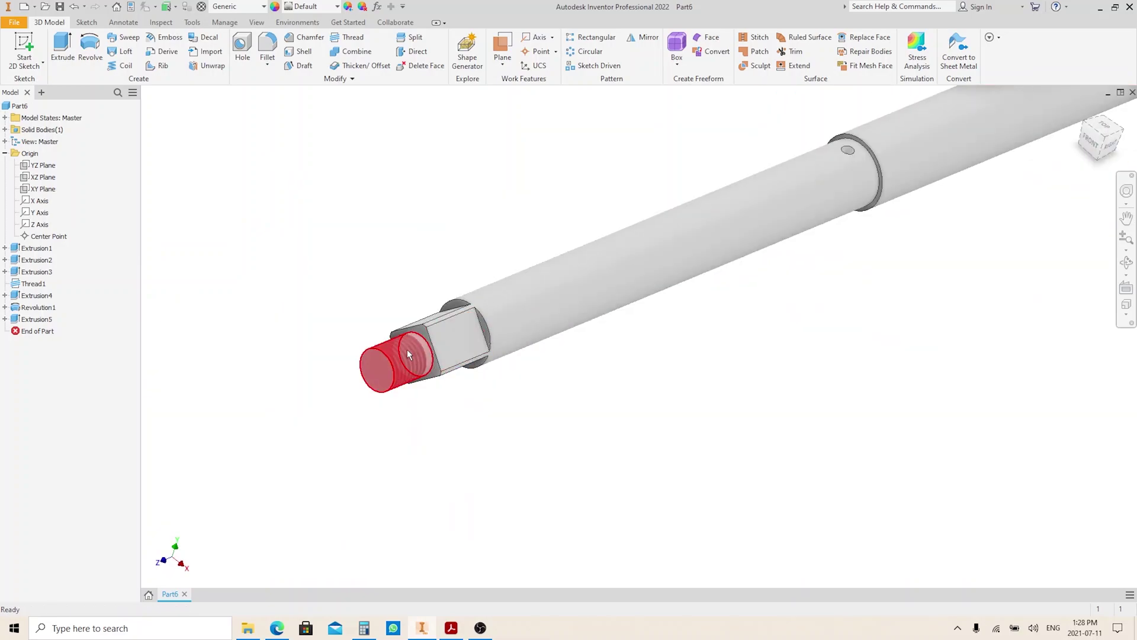
click(37, 273)
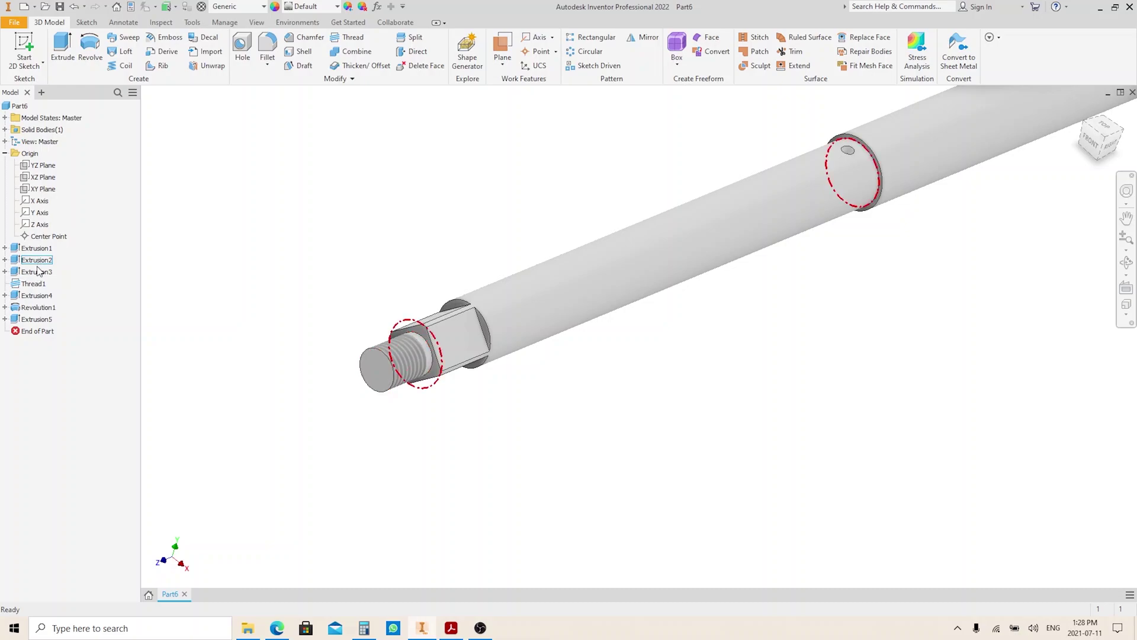
shift+click(39, 296)
right_click(40, 297)
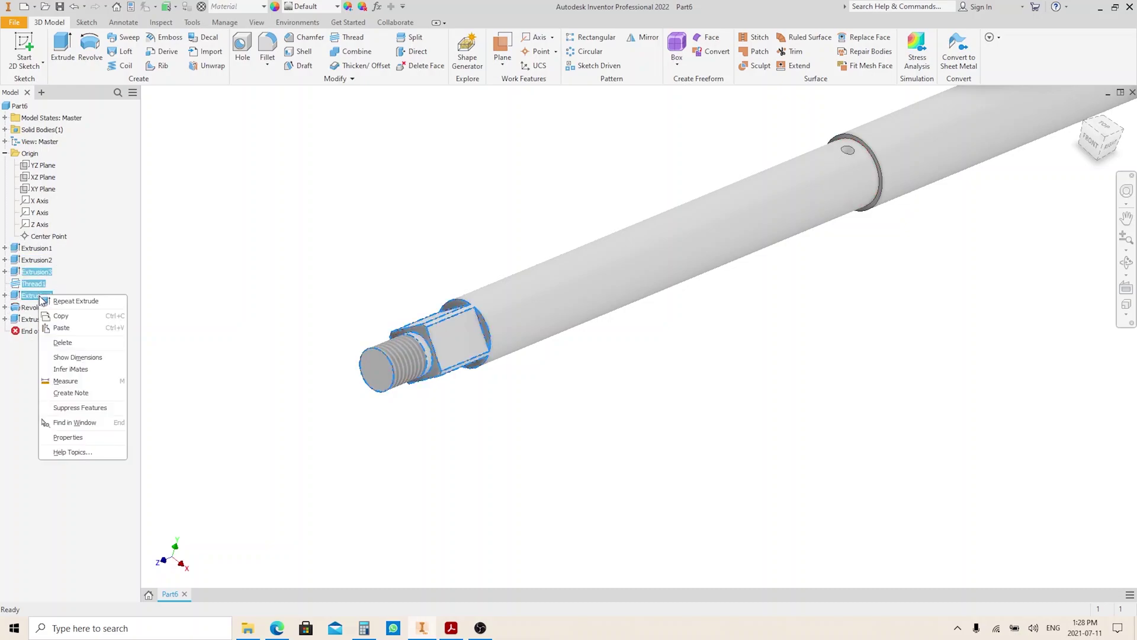
click(62, 319)
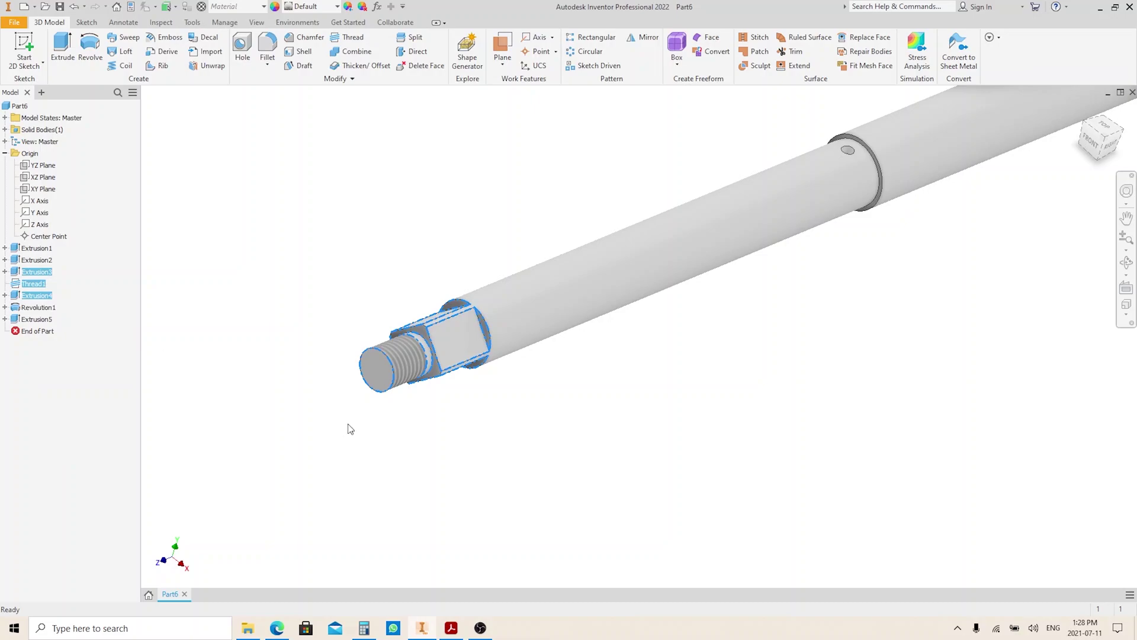
Step: Paste the copied features onto the plain end face of the 310 mm section, using that face for both profile planes
scroll(348, 428, up, 5)
click(424, 436)
shift+middle_drag(736, 348, 356, 325)
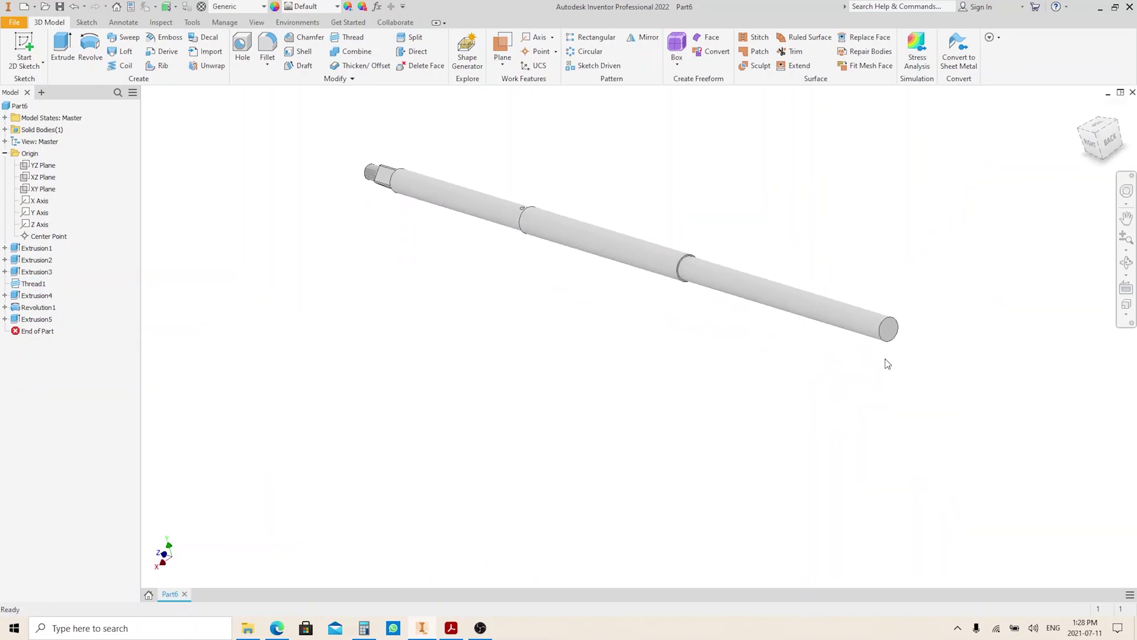
scroll(922, 325, down, 3)
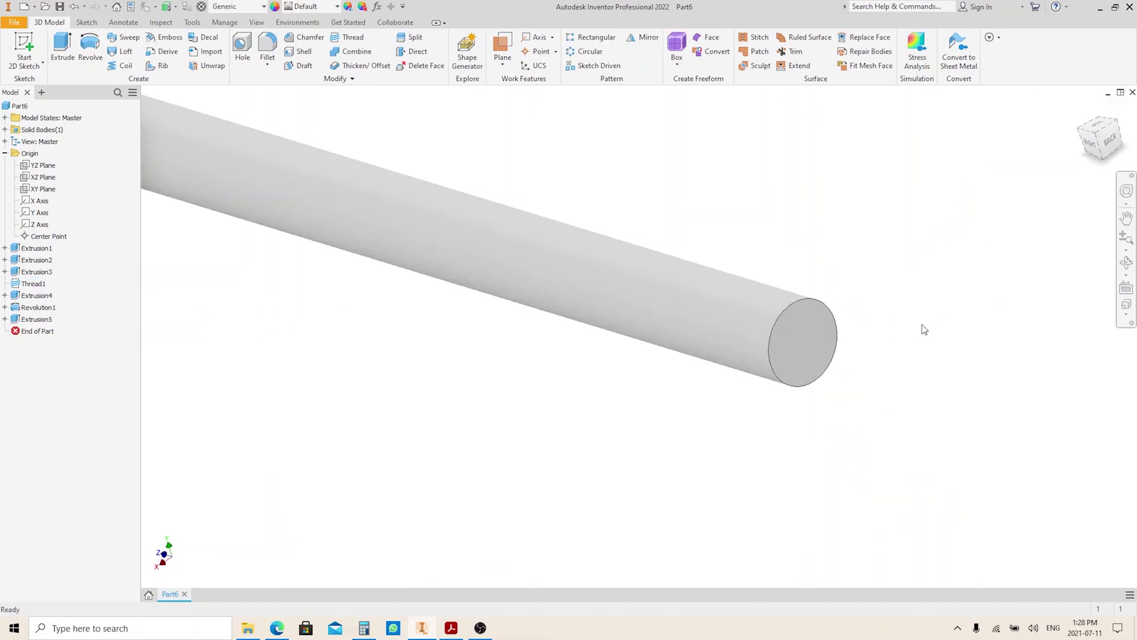
right_click(868, 283)
click(855, 336)
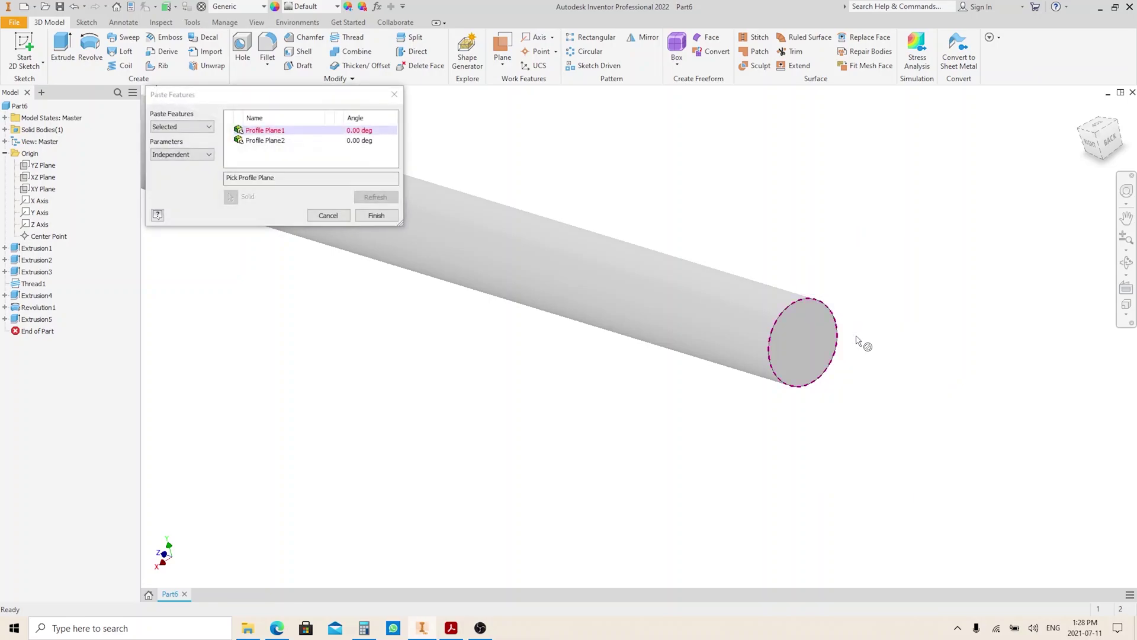
click(802, 357)
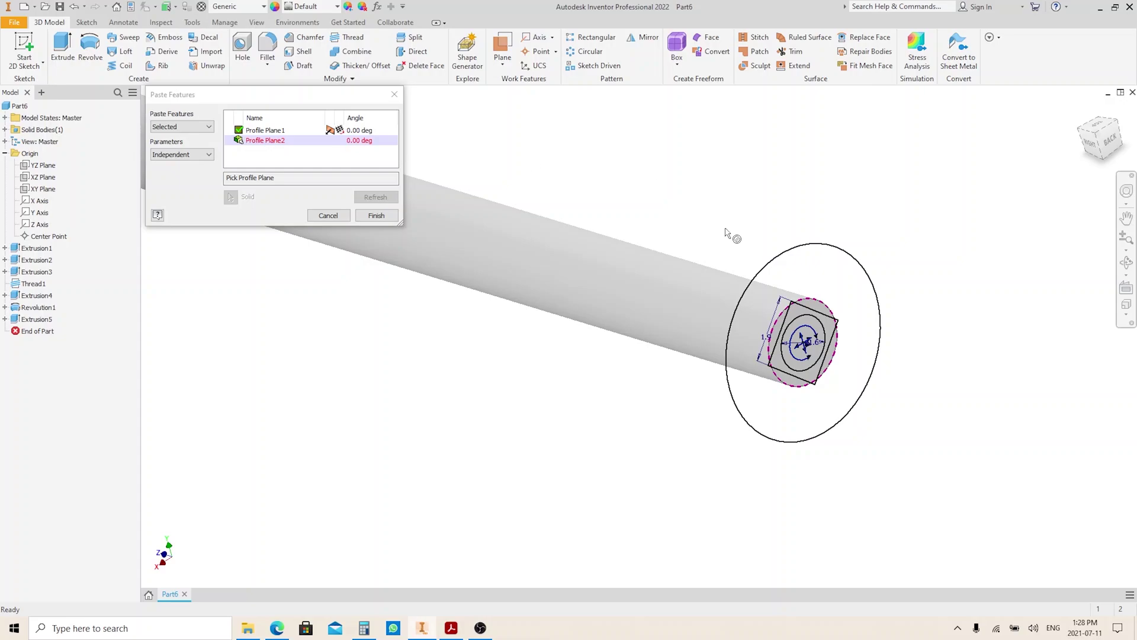
click(794, 335)
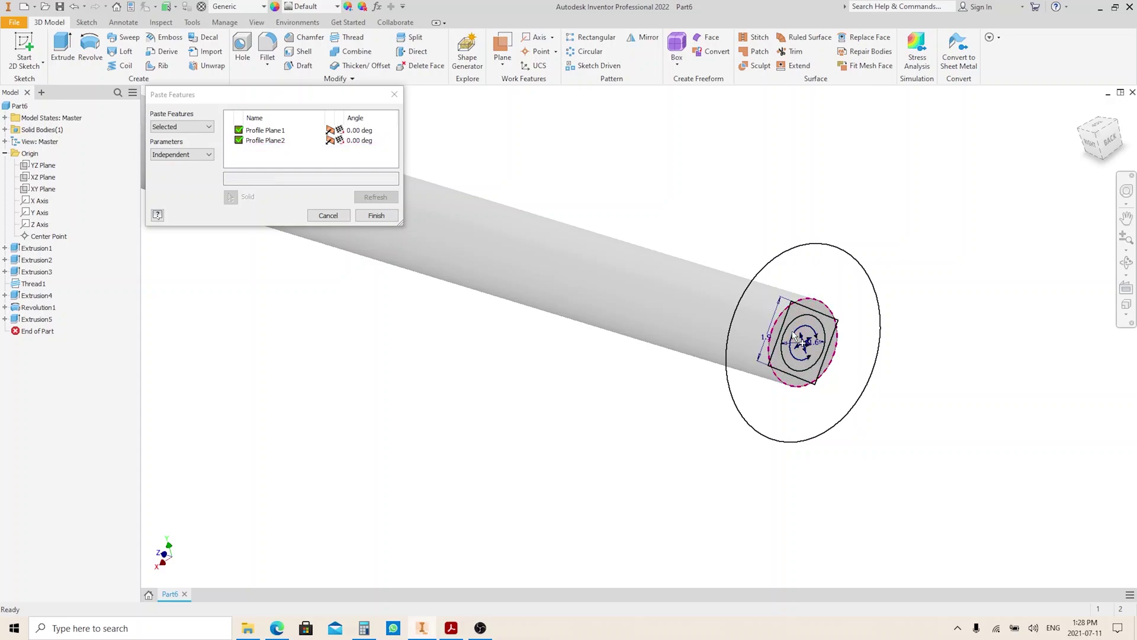
click(376, 217)
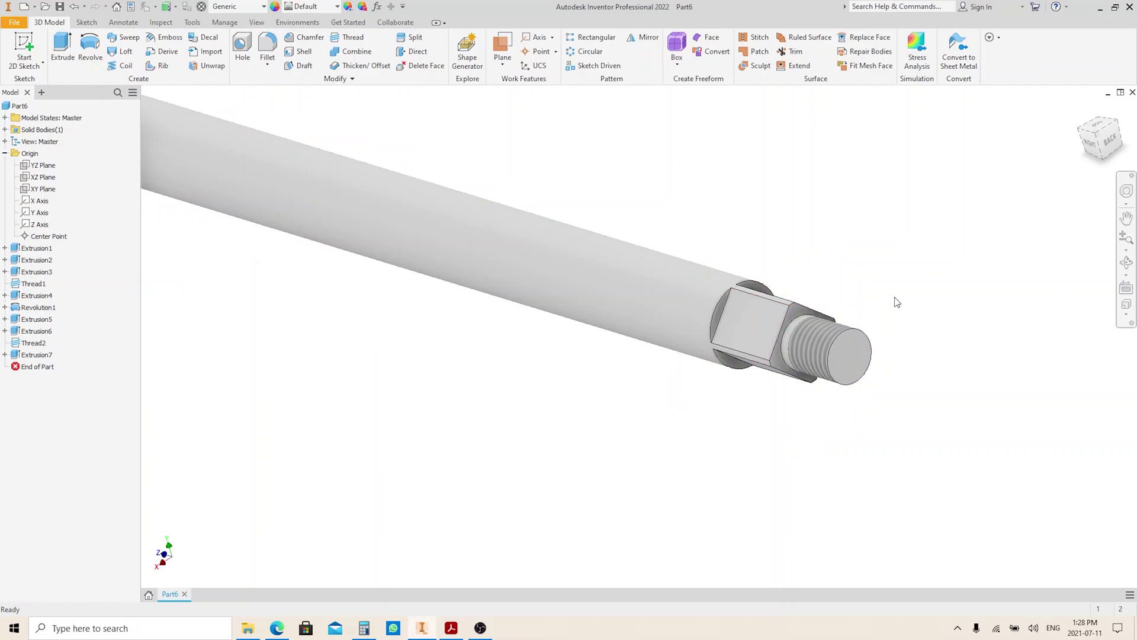
Step: Start a sketch on the YZ plane with sliced graphics and project the shaft's cut edges as construction geometry
scroll(892, 367, down, 5)
click(451, 627)
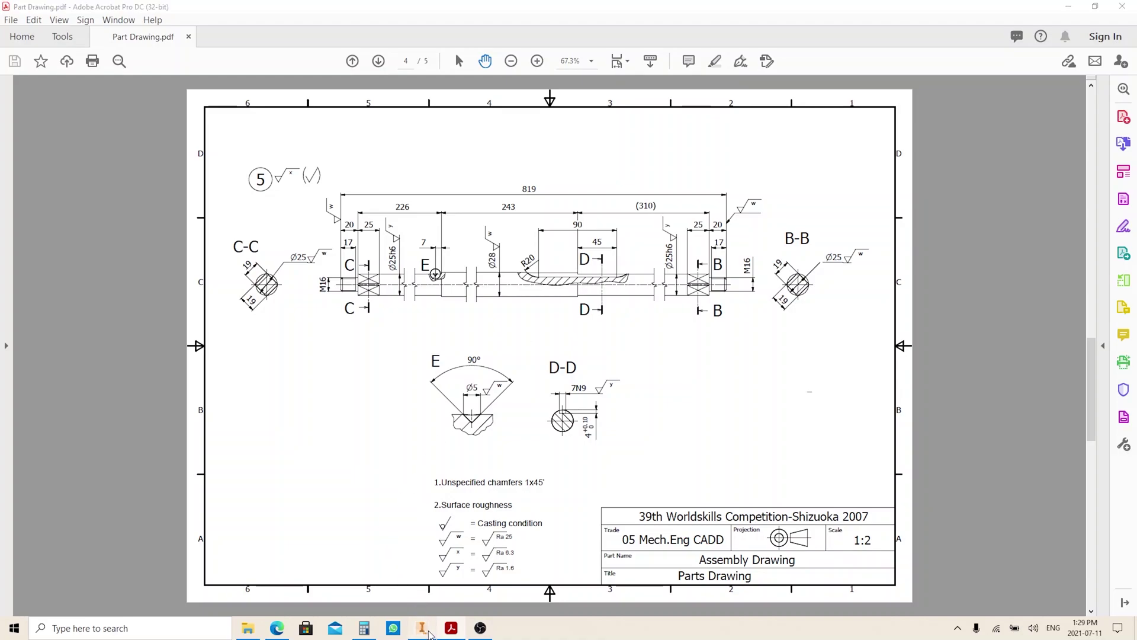
click(422, 629)
click(50, 166)
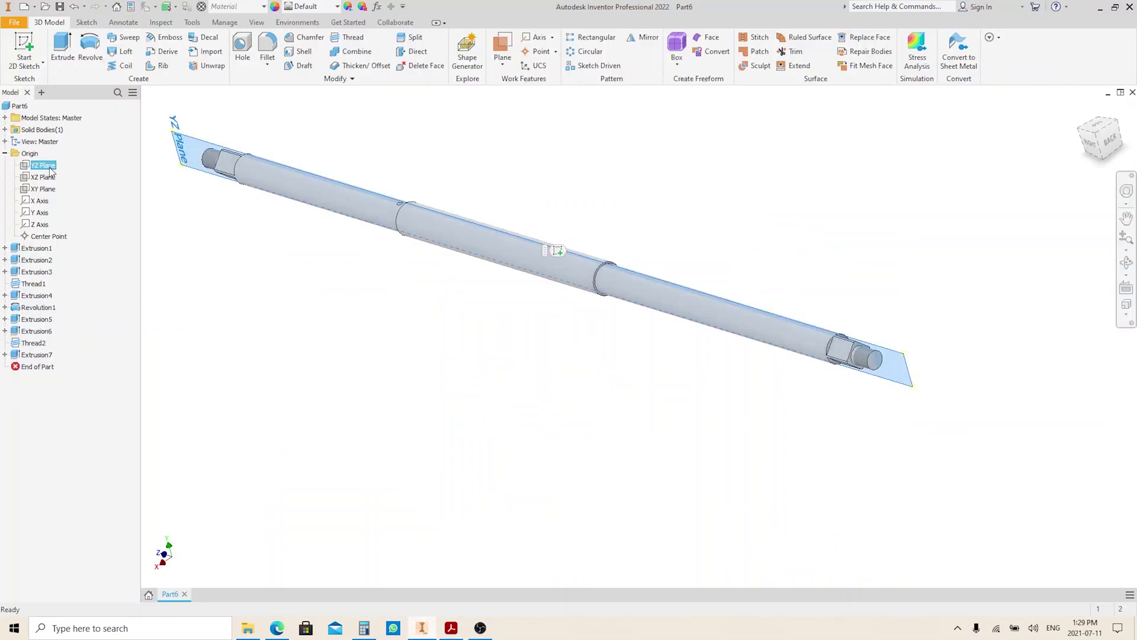
key(s)
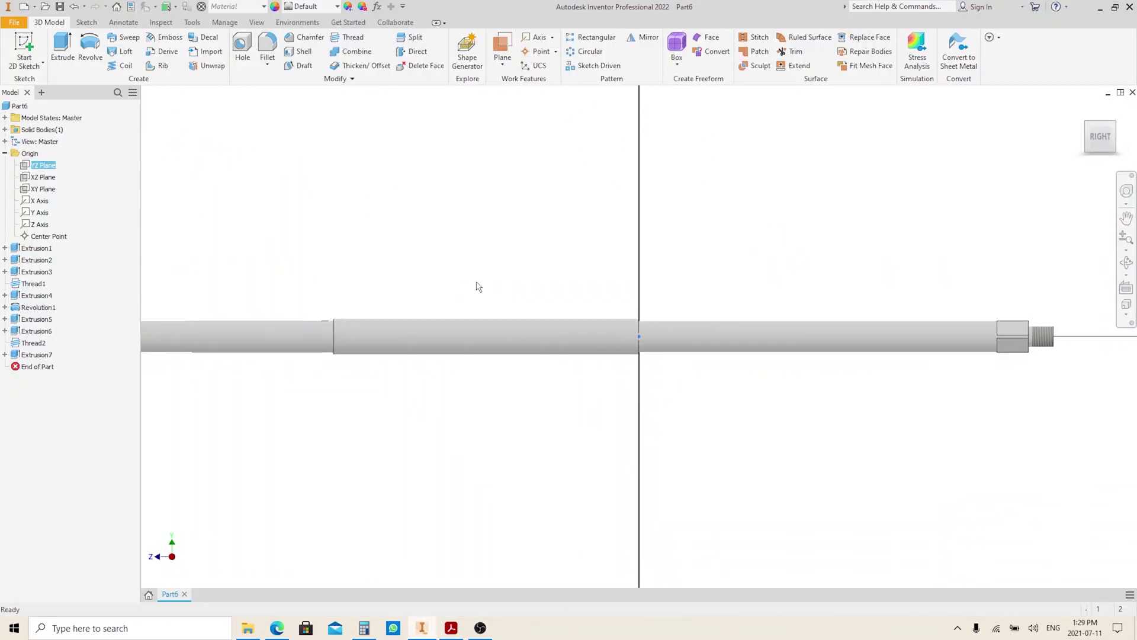
click(253, 52)
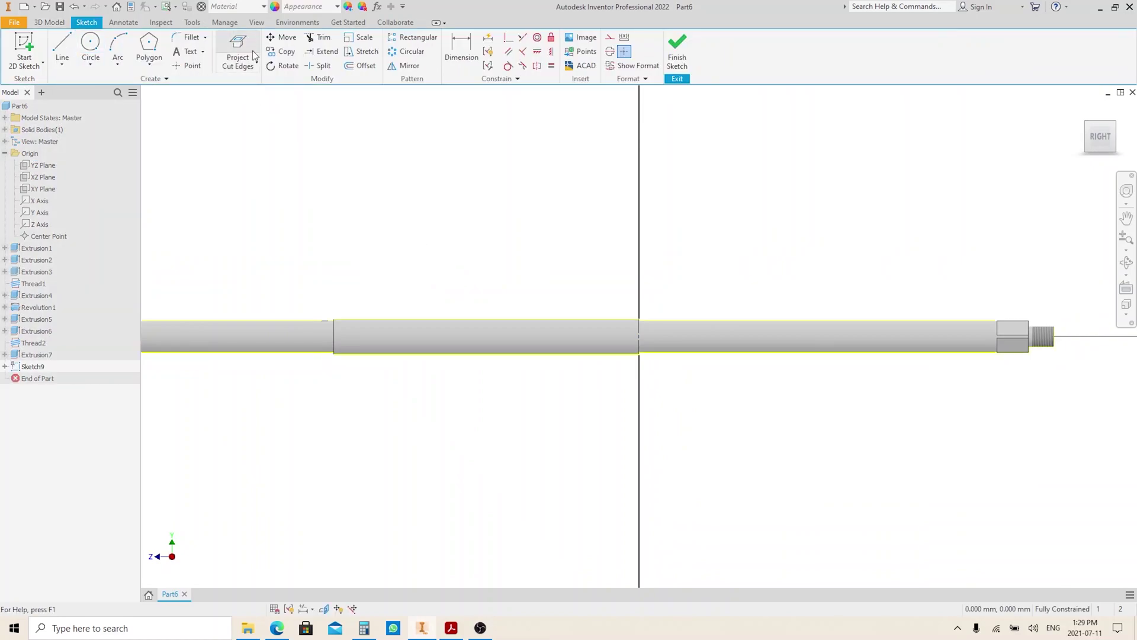
key(F7)
scroll(669, 257, down, 5)
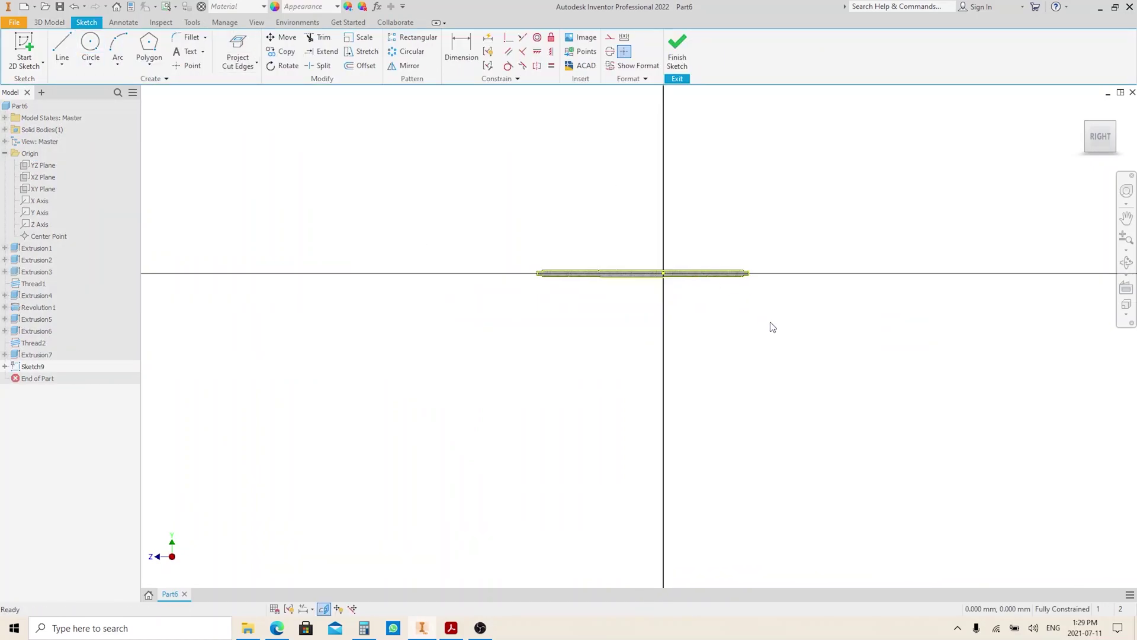
drag(795, 336, 400, 210)
click(610, 37)
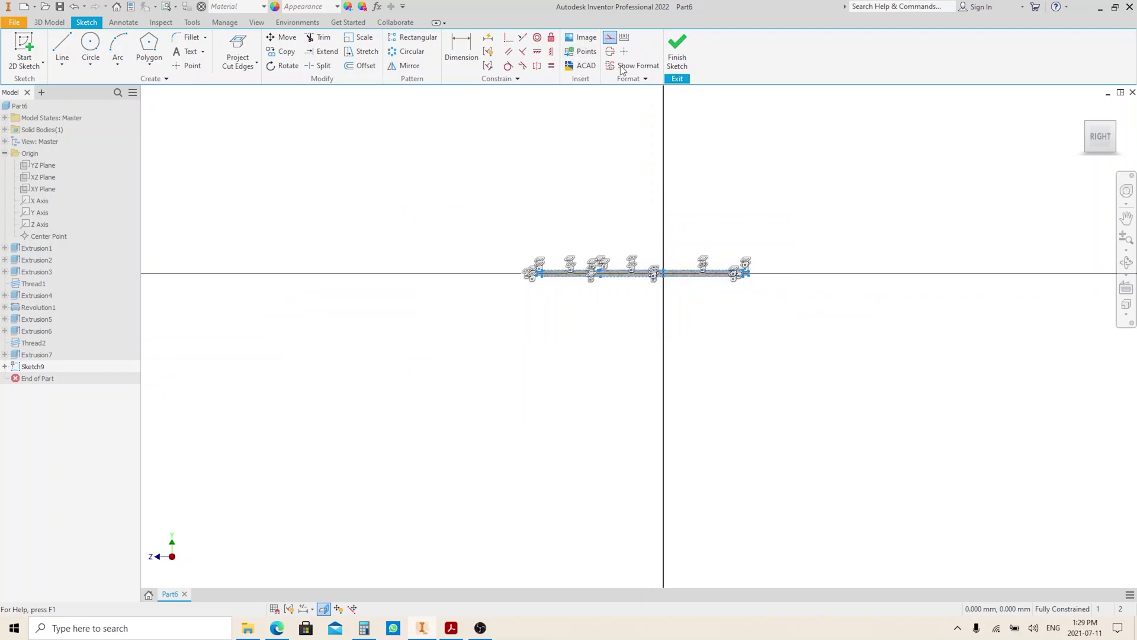
Step: Sketch a horizontal center-to-center slot, about 130 mm between centers, across the shaft's upper edge at the shoulder between the 28 mm and 310 mm long sections
scroll(687, 272, down, 8)
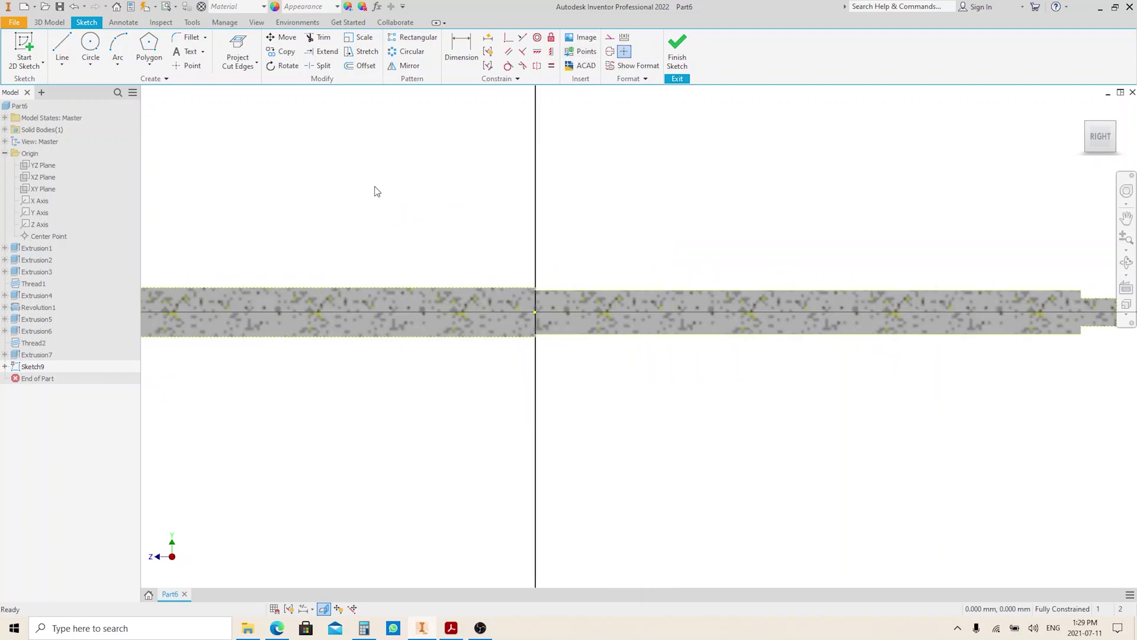
click(149, 62)
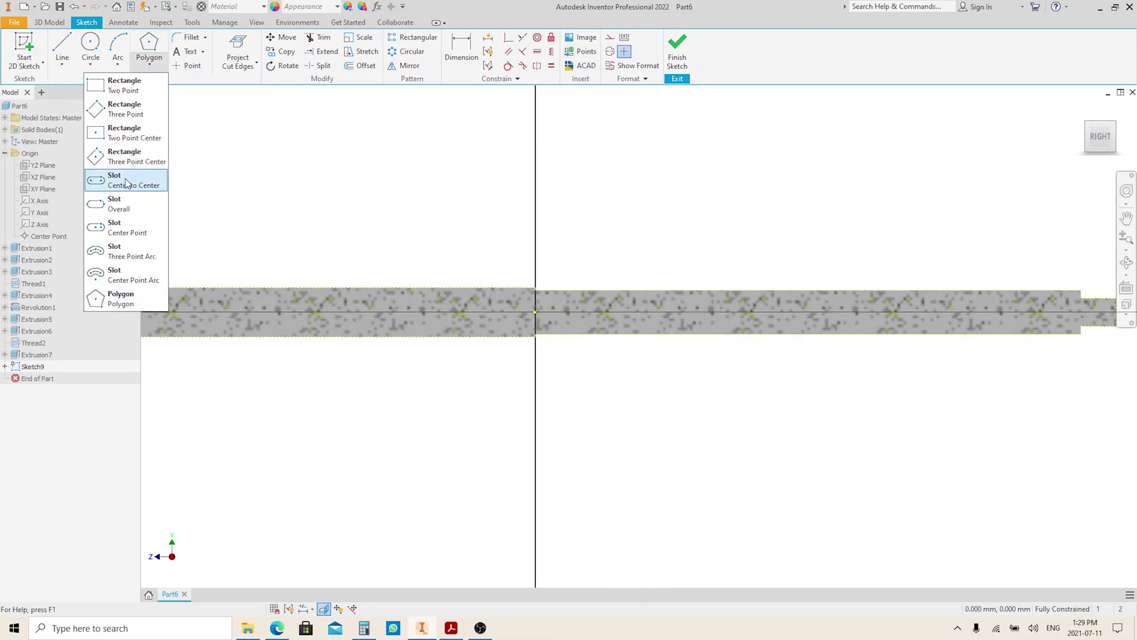
click(126, 182)
click(429, 265)
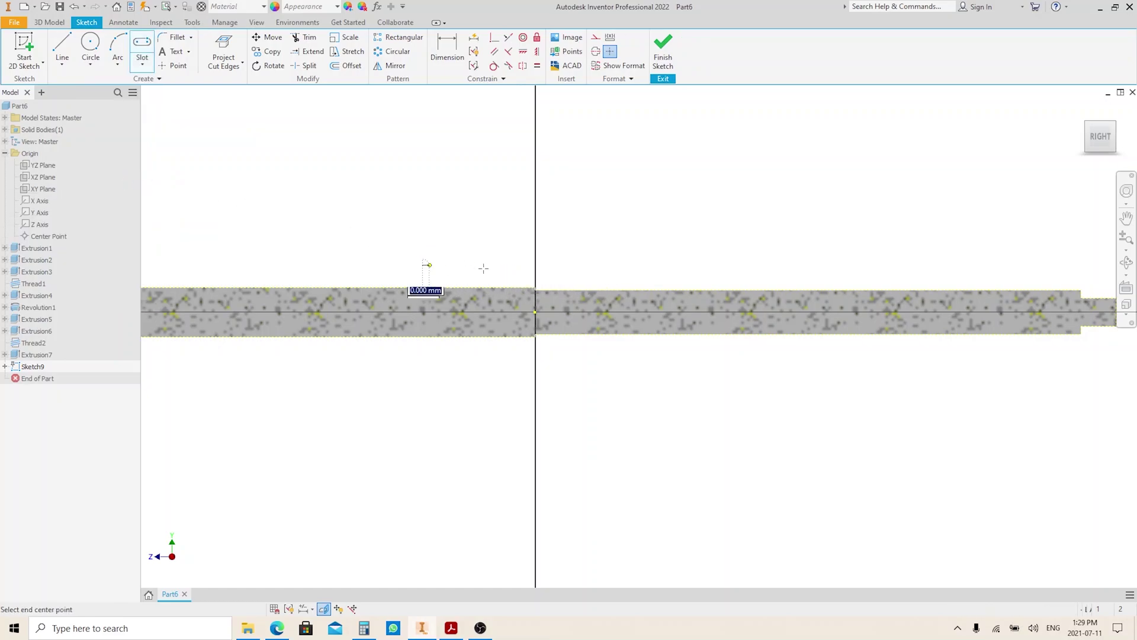
click(651, 265)
click(629, 227)
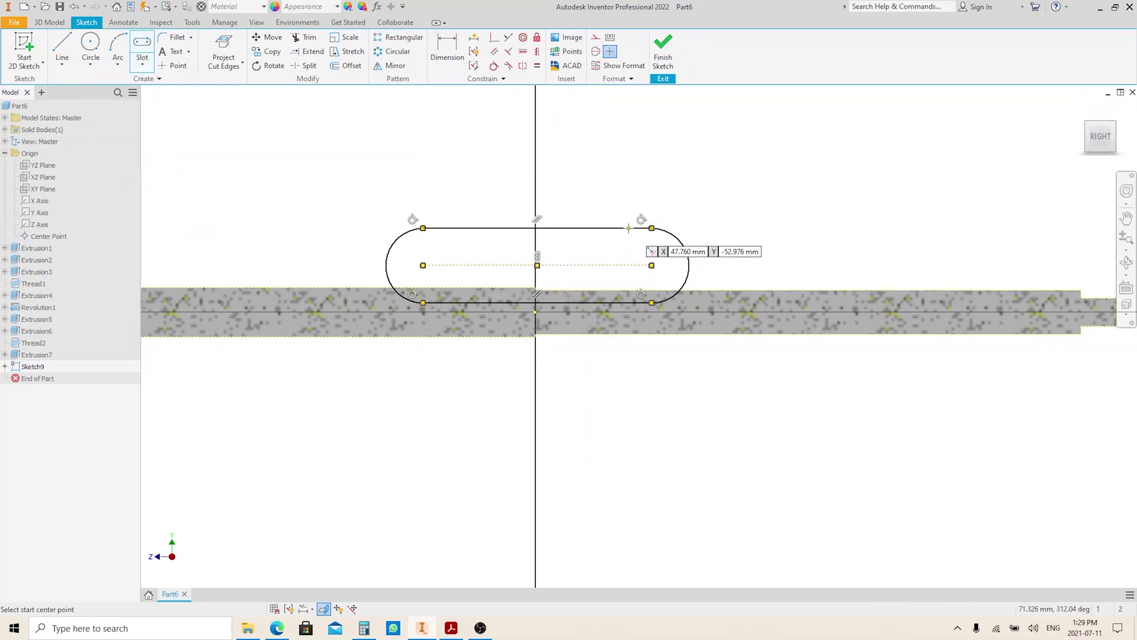
key(Escape)
Step: Dimension the slot's arc center over the 310 mm long section 45 mm from the shoulder
key(d)
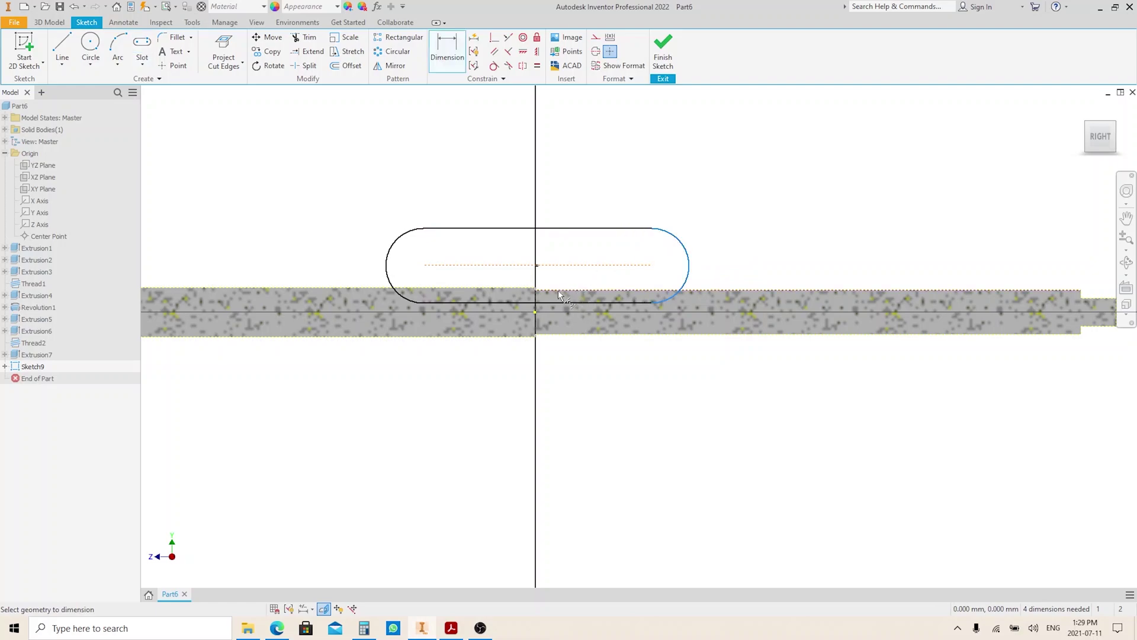
click(539, 289)
click(562, 197)
text(4)
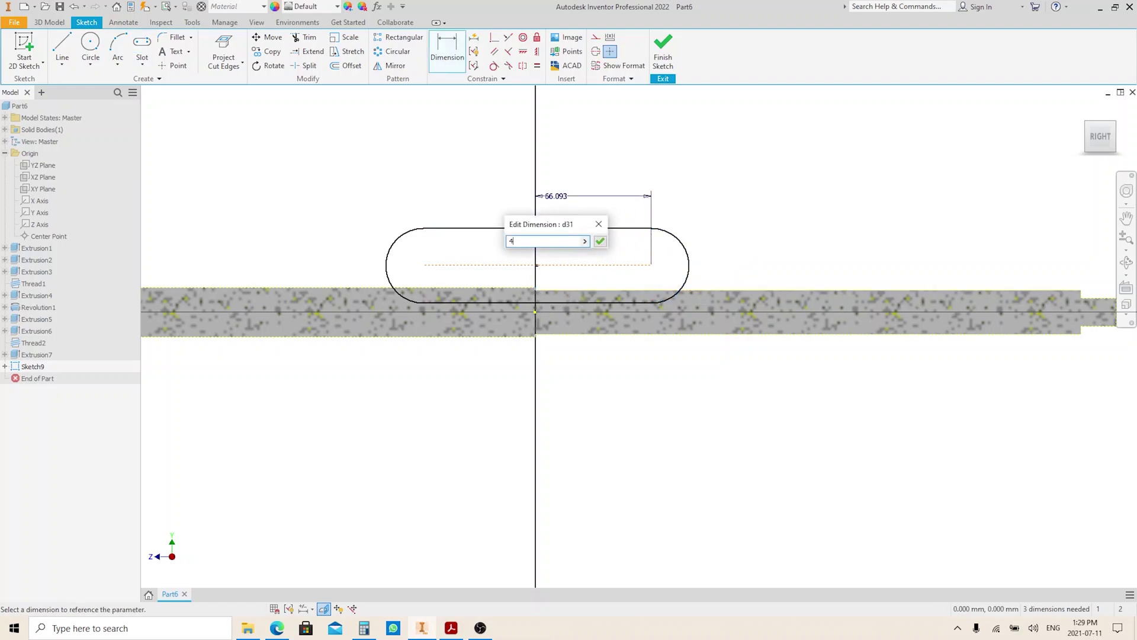
text(5)
key(Return)
Step: Dimension the slot's straight length to 90 mm and its end radius to 20 mm
click(576, 228)
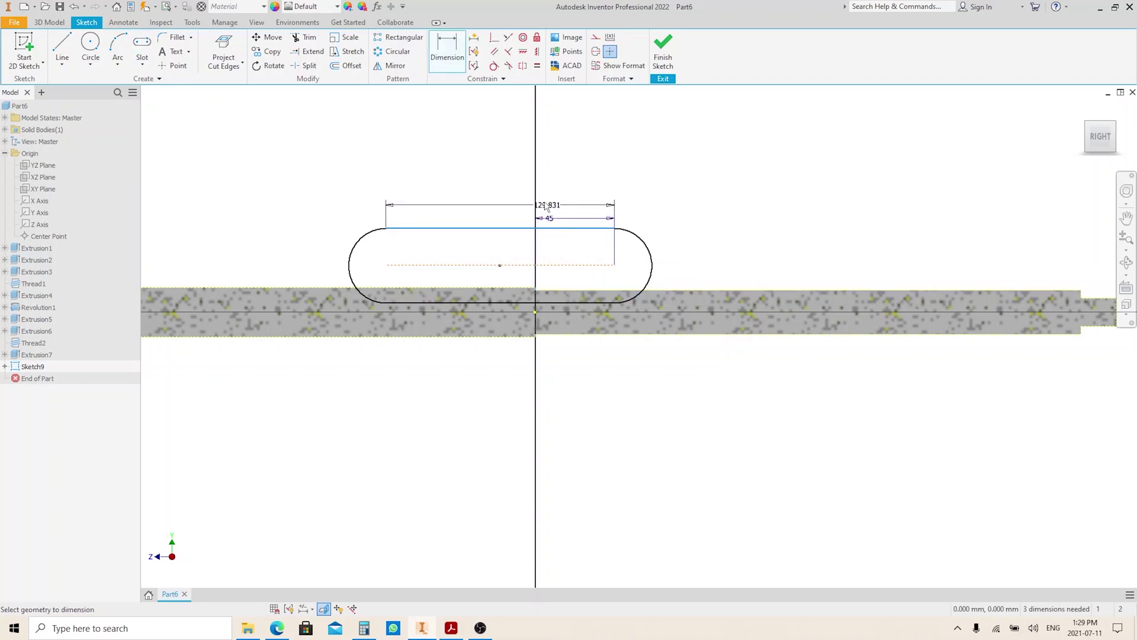
click(545, 193)
text(90)
key(Return)
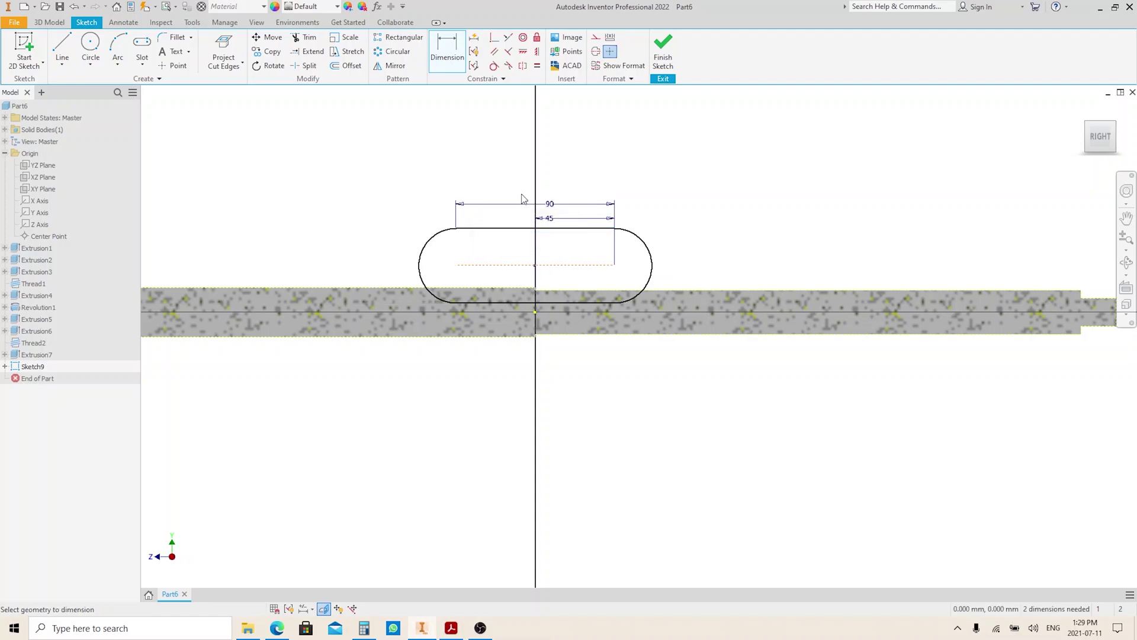
click(430, 237)
click(390, 192)
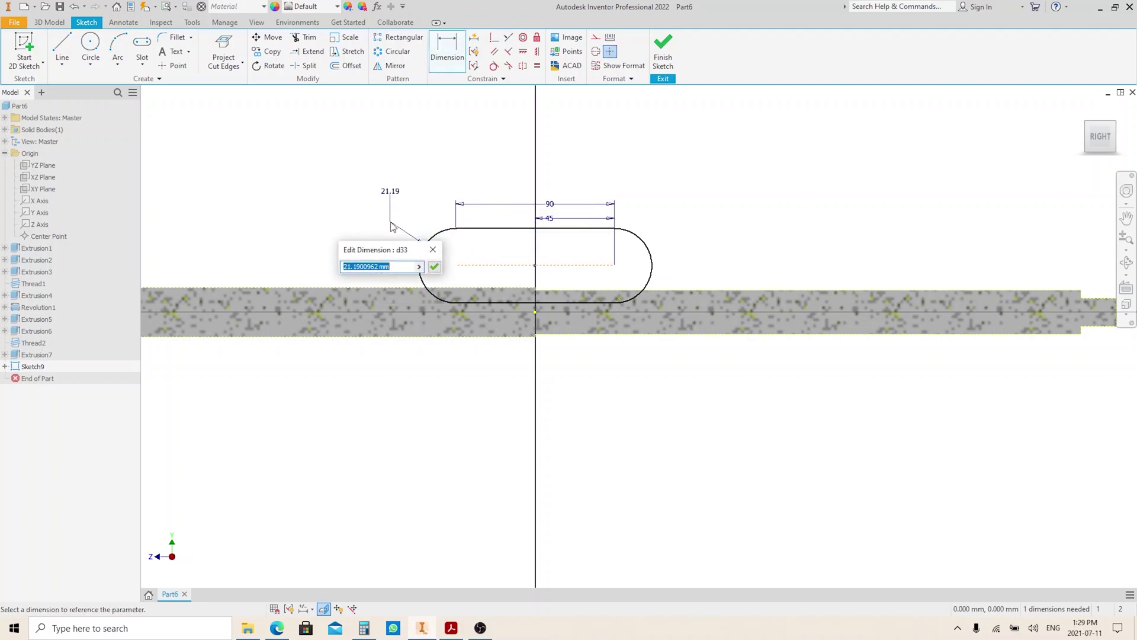
text(20)
key(Return)
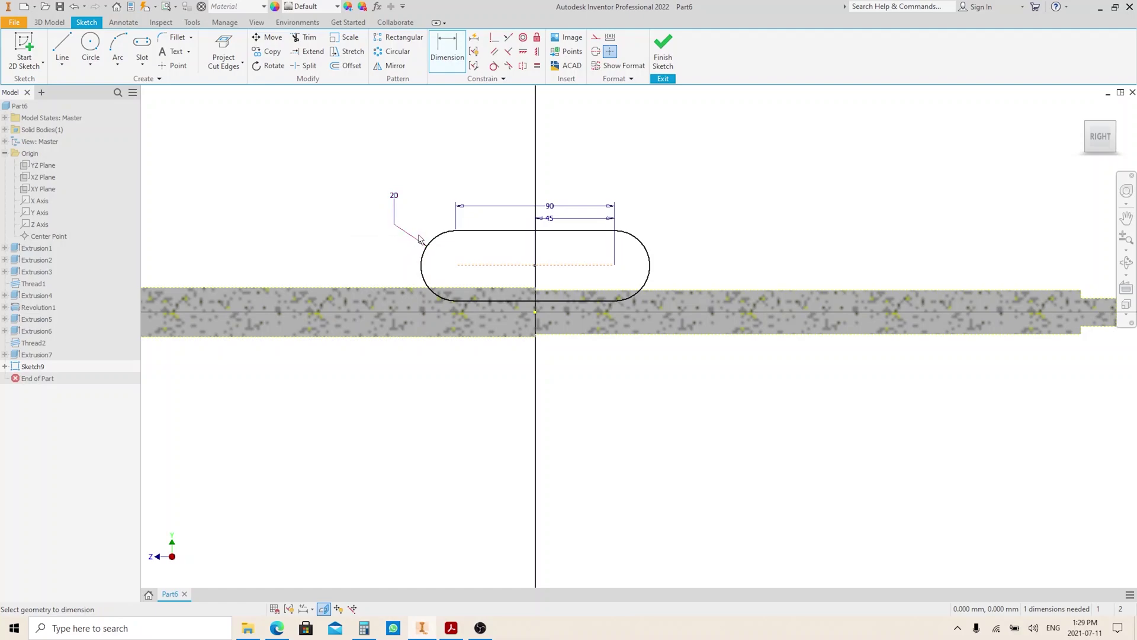
Step: Dimension the slot's lower edge 4 mm from the upper edge of the 310 mm section and finish the sketch
click(555, 300)
click(562, 290)
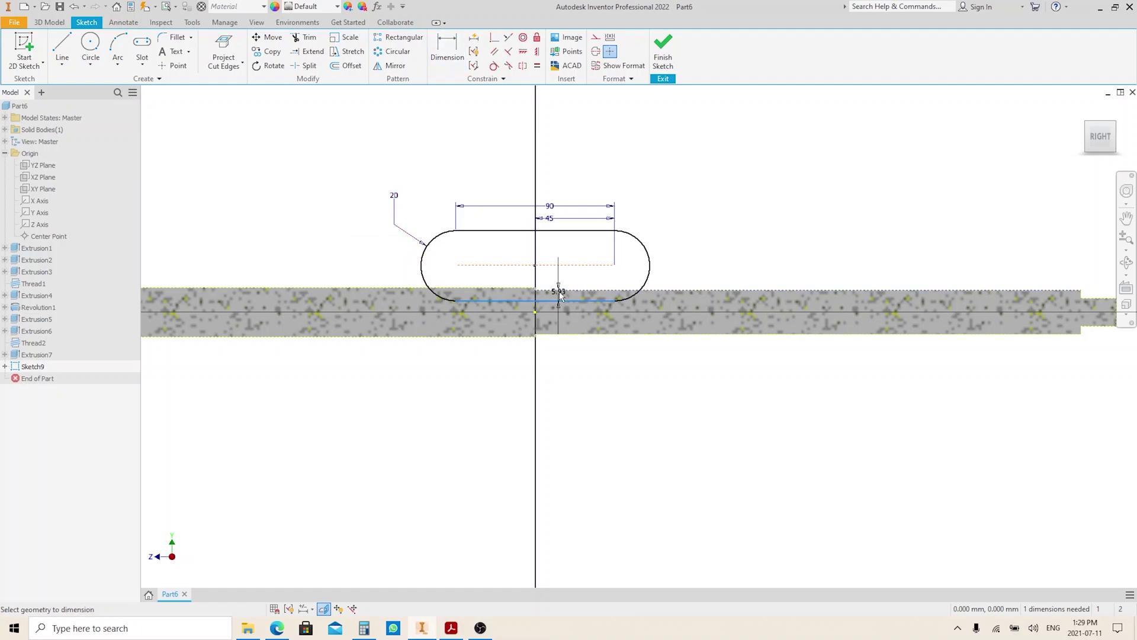
click(706, 256)
text(4)
key(Return)
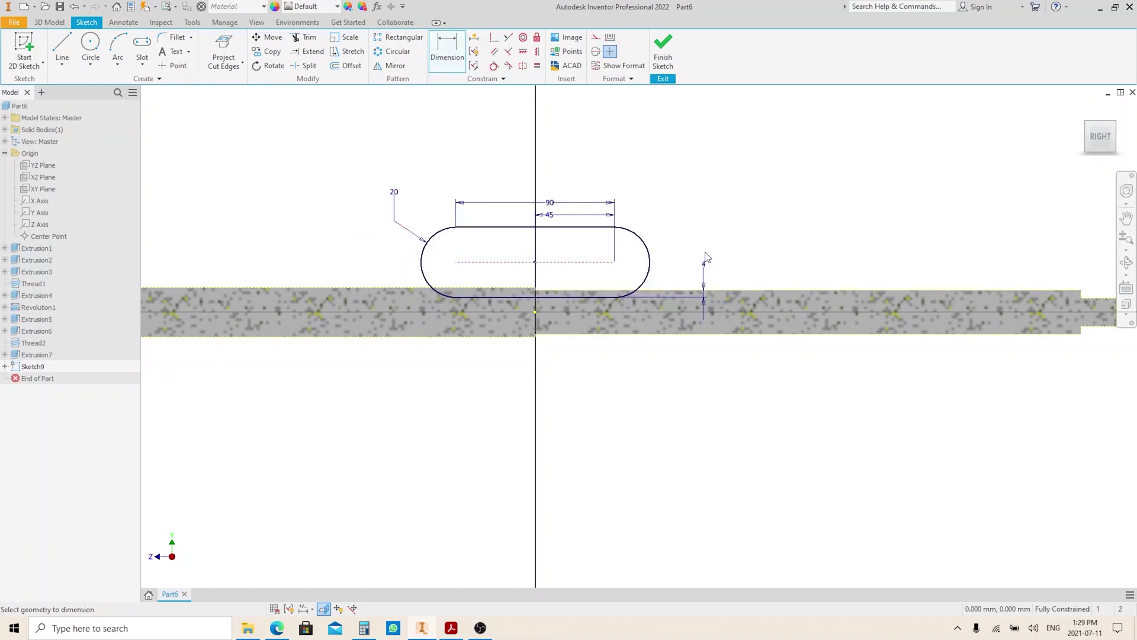
key(ctrl+Return)
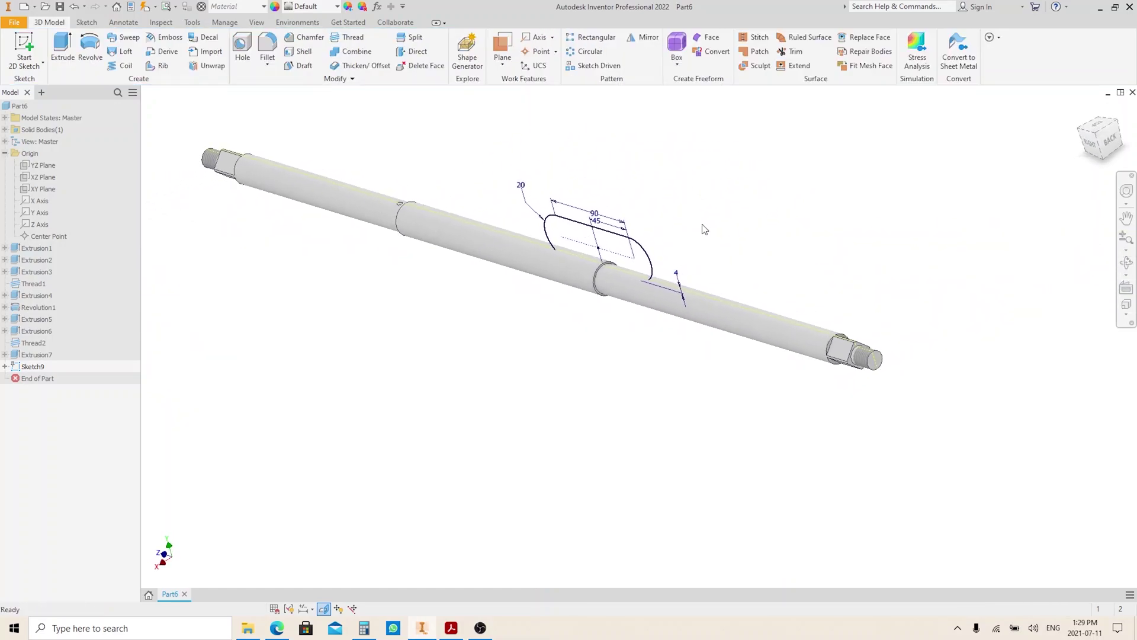
Step: Cut the slot profile through the shaft's upper surface as a symmetric extrusion 7 mm wide to form the keyway
scroll(703, 226, down, 3)
middle_drag(703, 226, 778, 251)
key(e)
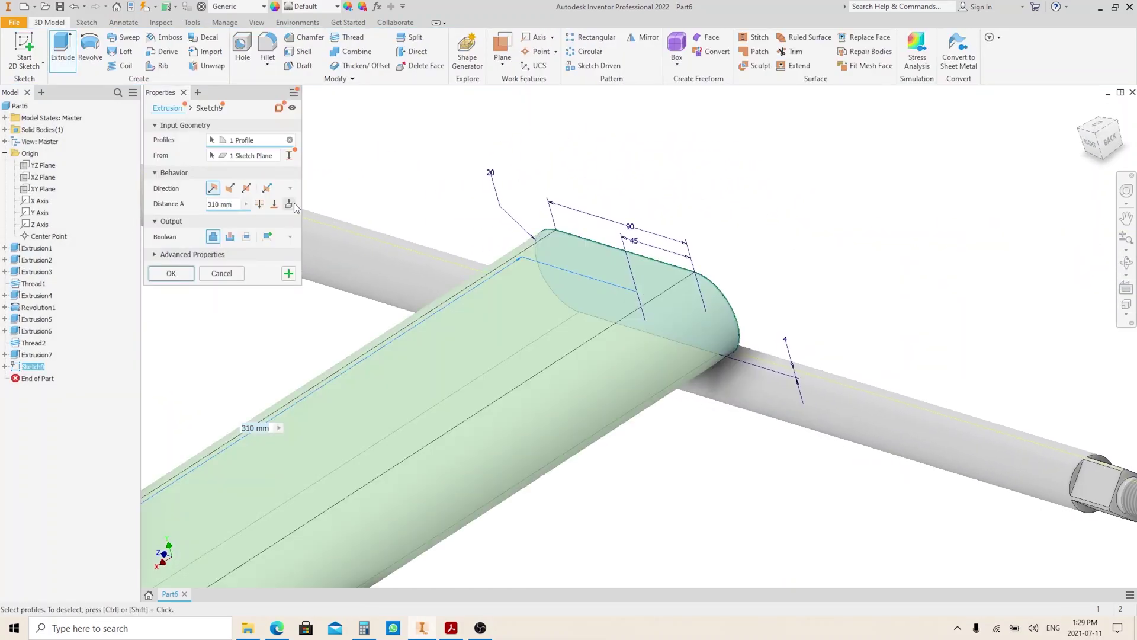
click(247, 188)
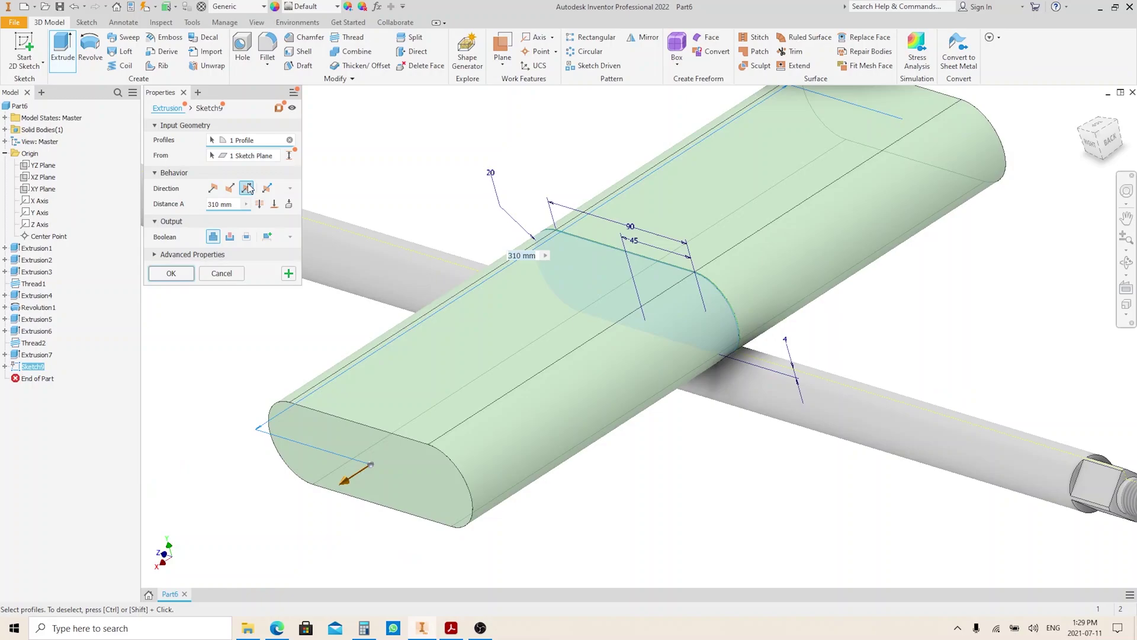
click(230, 237)
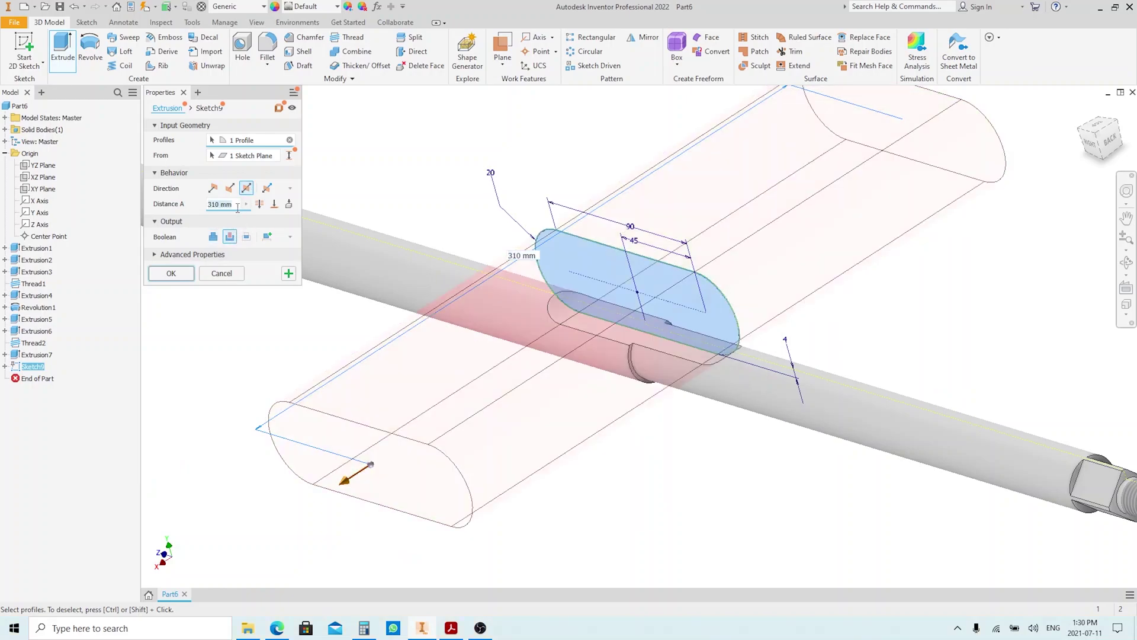
double_click(237, 207)
text(7)
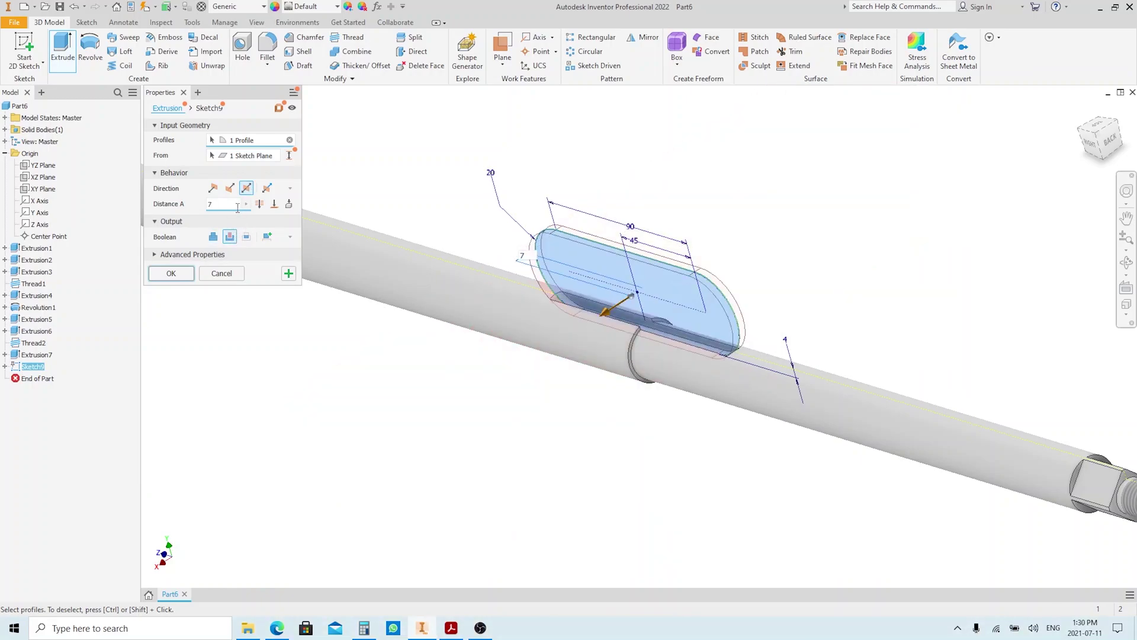
click(185, 273)
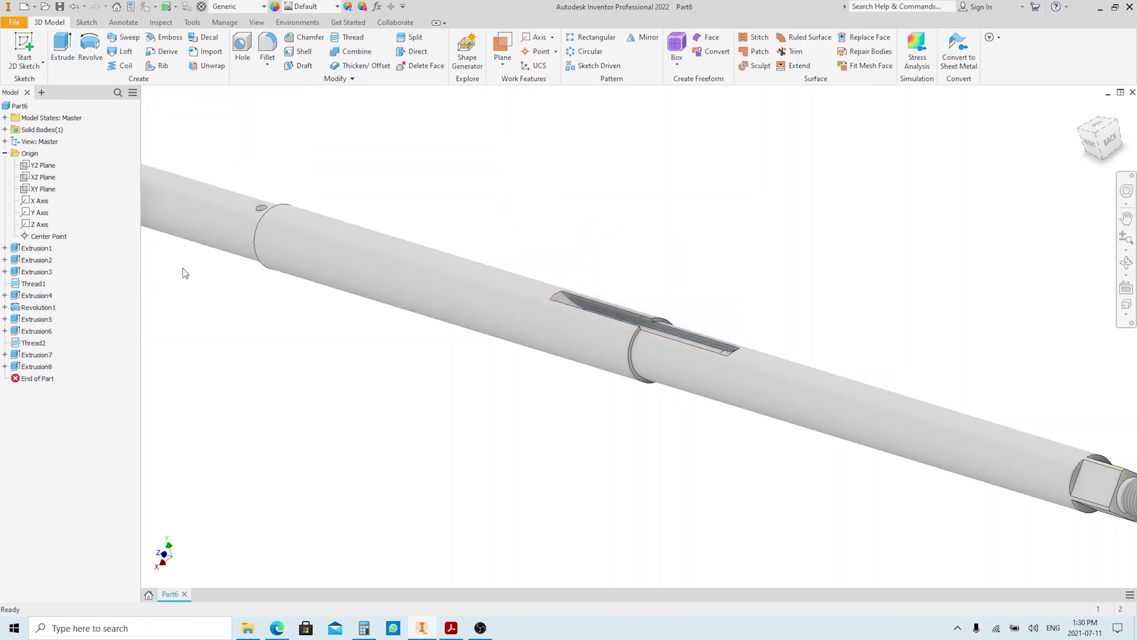
scroll(589, 263, down, 5)
scroll(592, 267, up, 3)
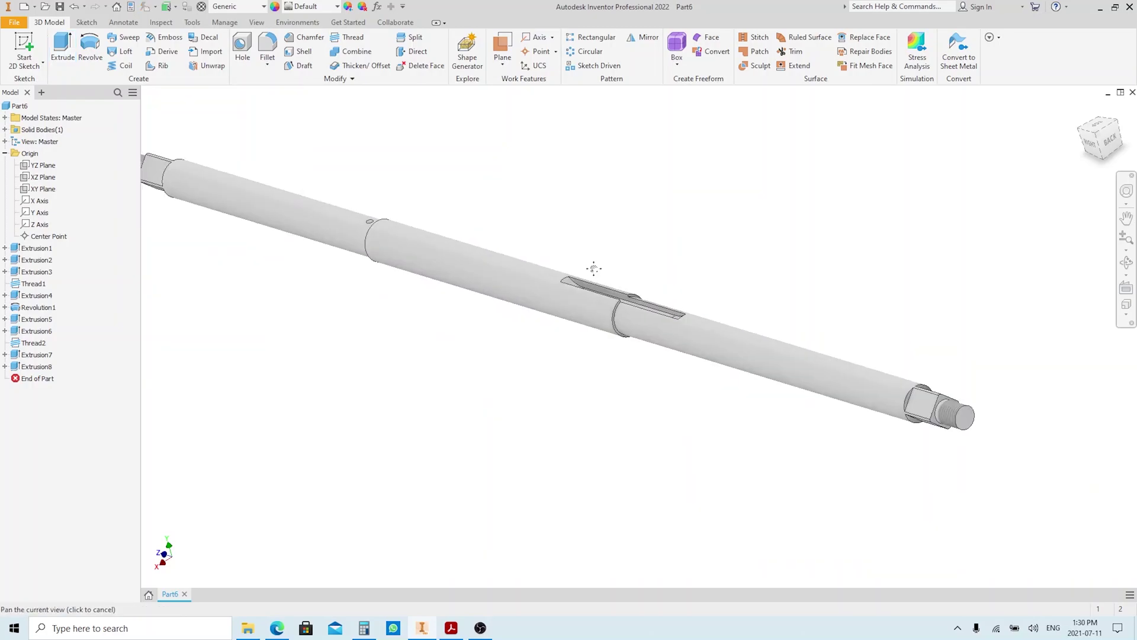
Step: Check the chamfer note in the PDF parts drawing in Acrobat and chamfer the outer end edges of both threaded ends 1 mm in Inventor
click(454, 627)
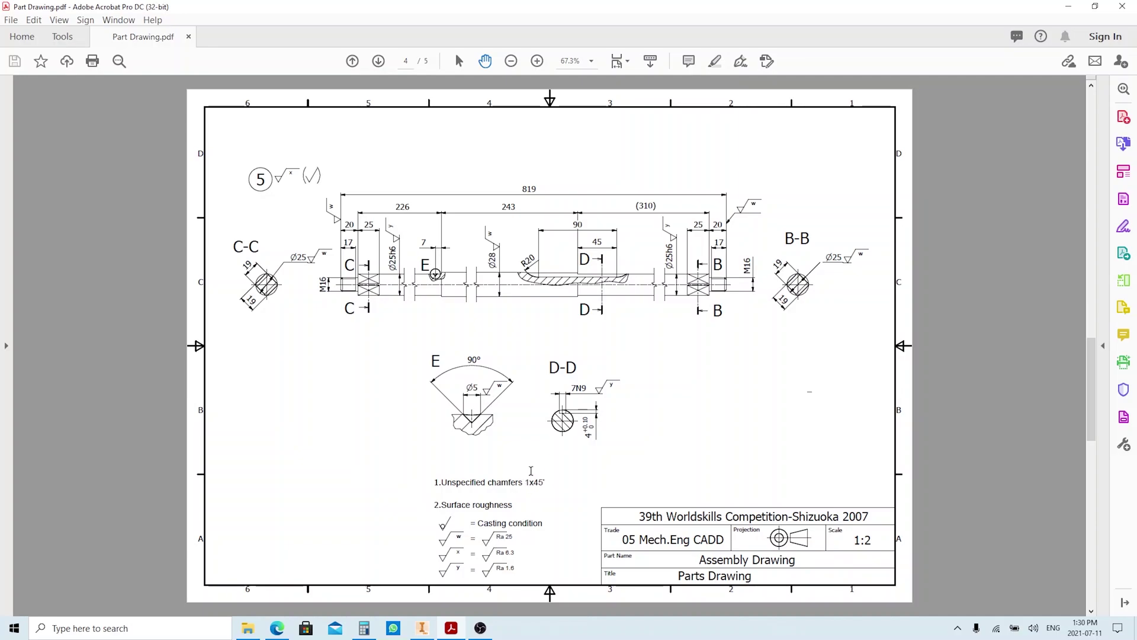
click(422, 627)
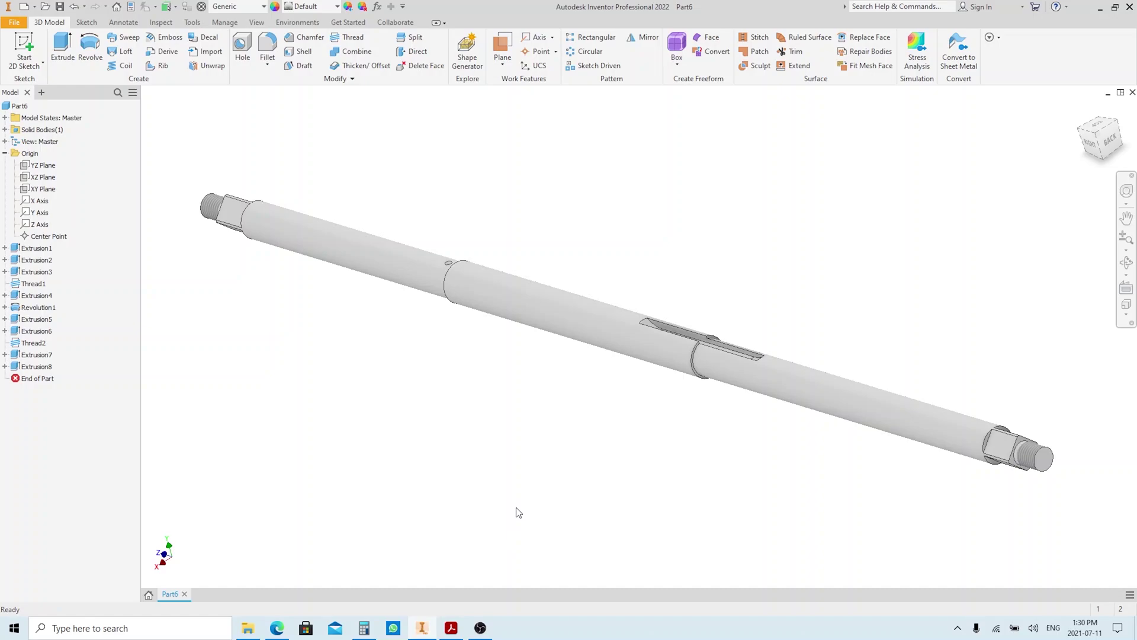
key(ctrl+shift+k)
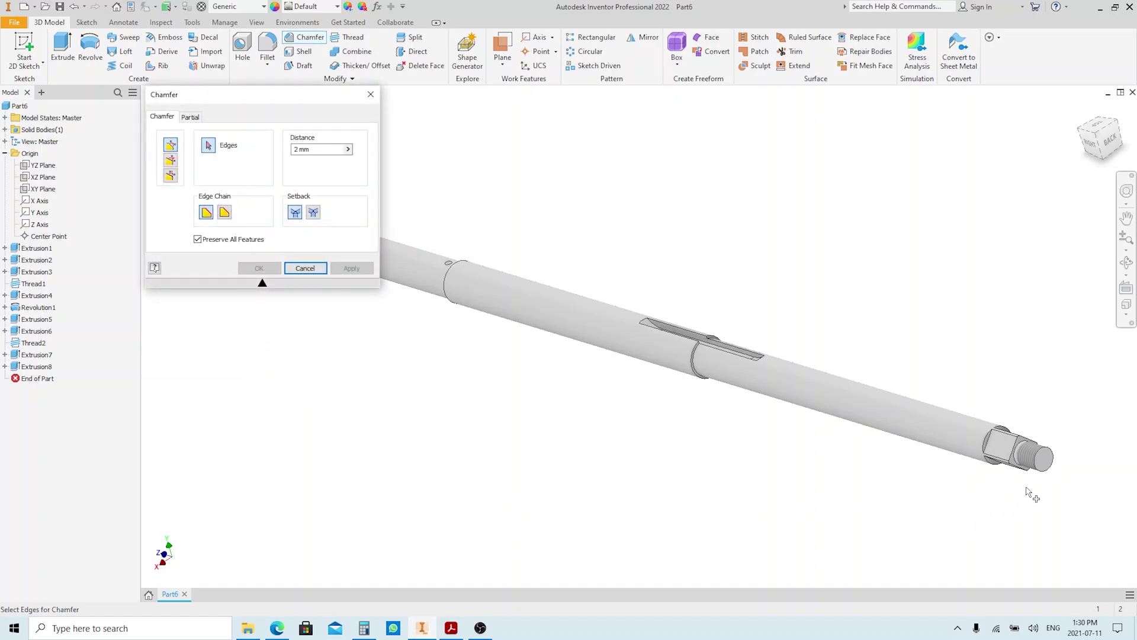
click(1051, 471)
scroll(1054, 477, up, 3)
scroll(782, 403, down, 2)
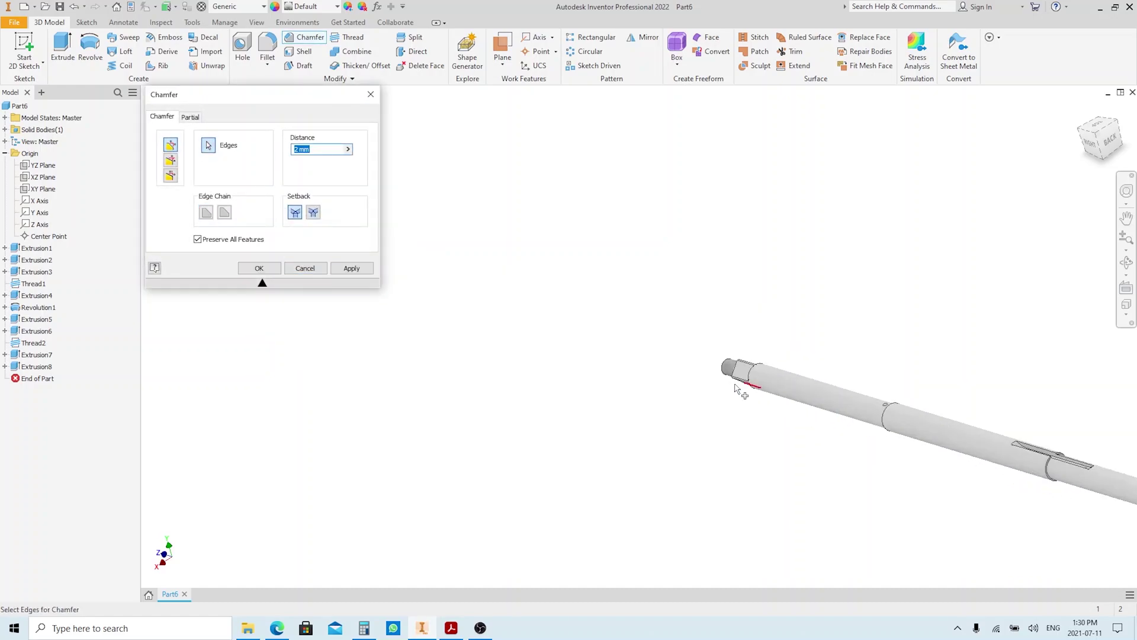
click(722, 365)
scroll(628, 343, up, 3)
scroll(776, 390, down, 2)
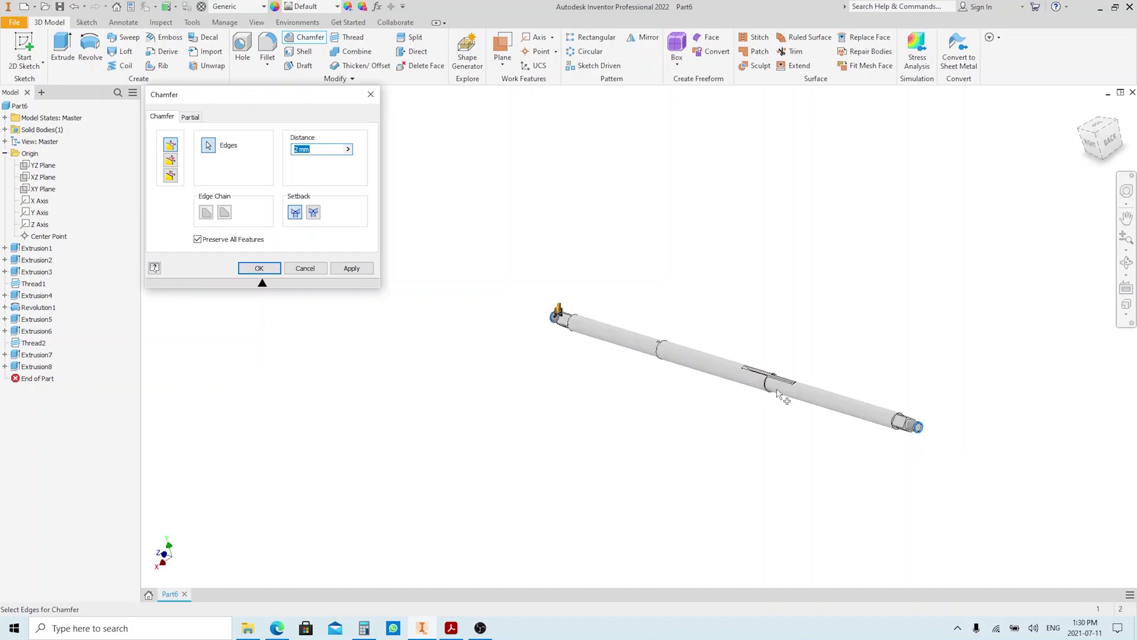
text(1)
click(259, 268)
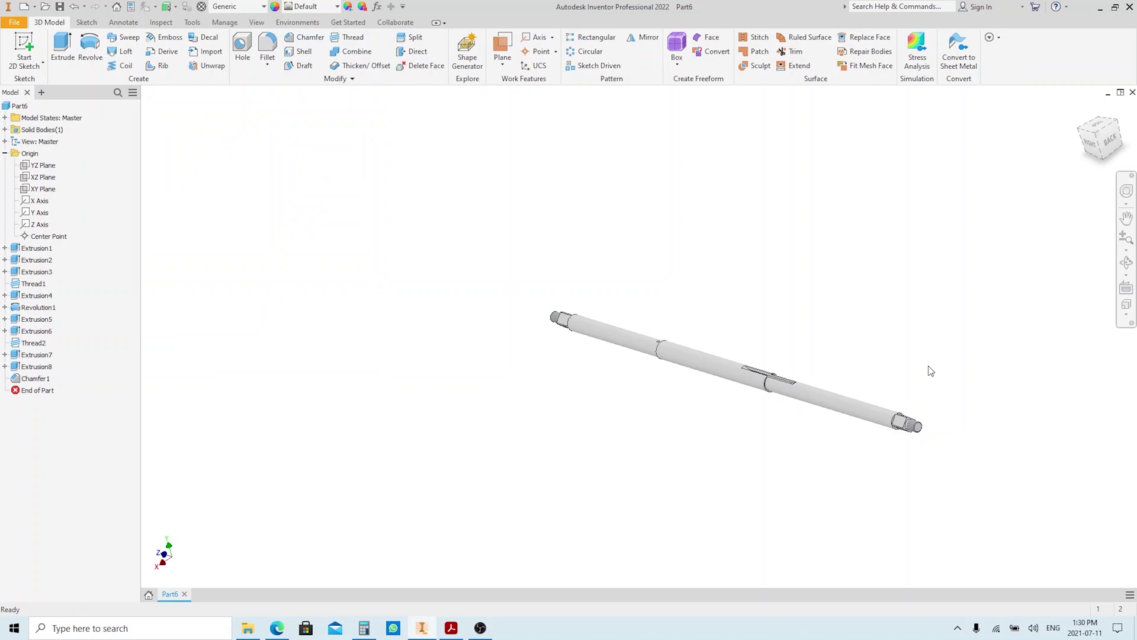
Step: Return the shaft to an isometric view and save the part as Part5 in the Hand Winch folder
shift+middle_drag(927, 370, 963, 373)
click(1082, 109)
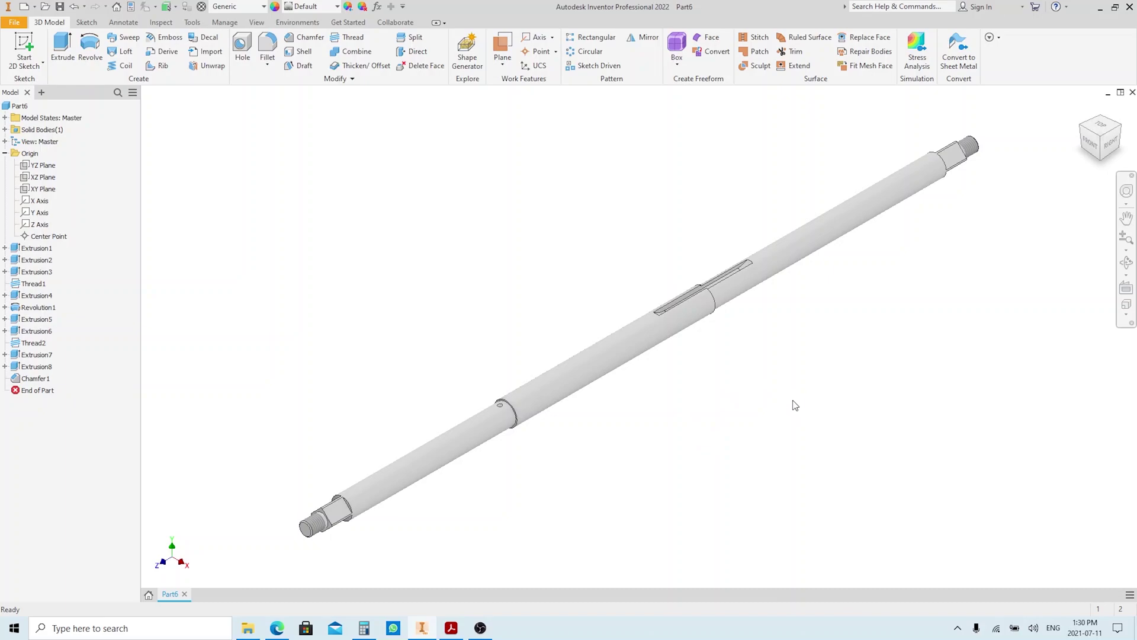
key(ctrl+s)
text(Part)
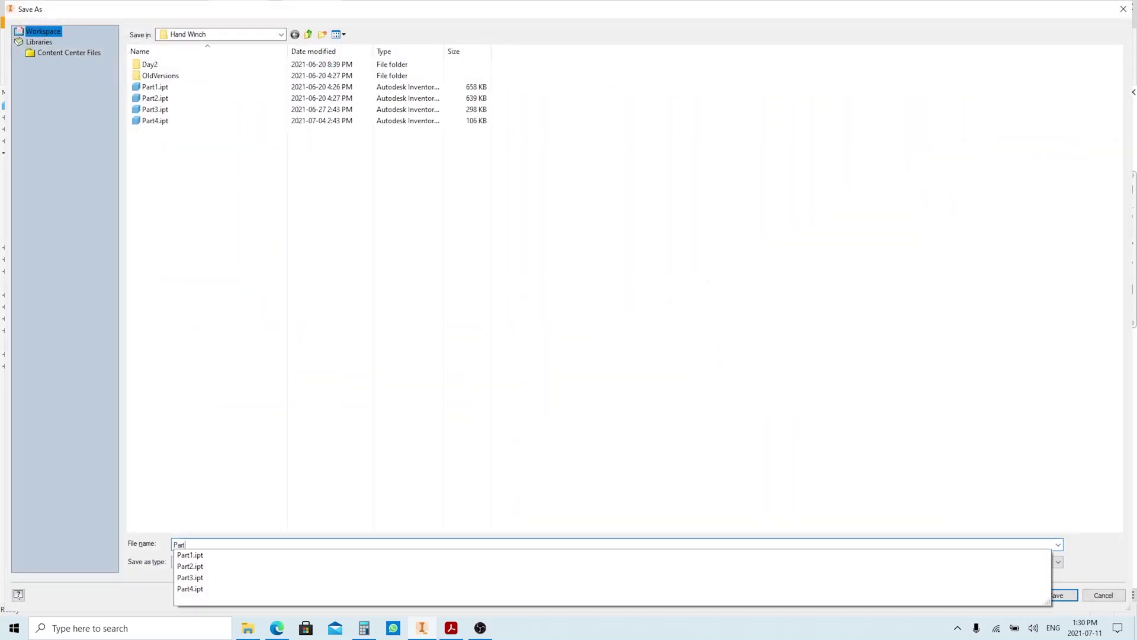
text(5)
key(Return)
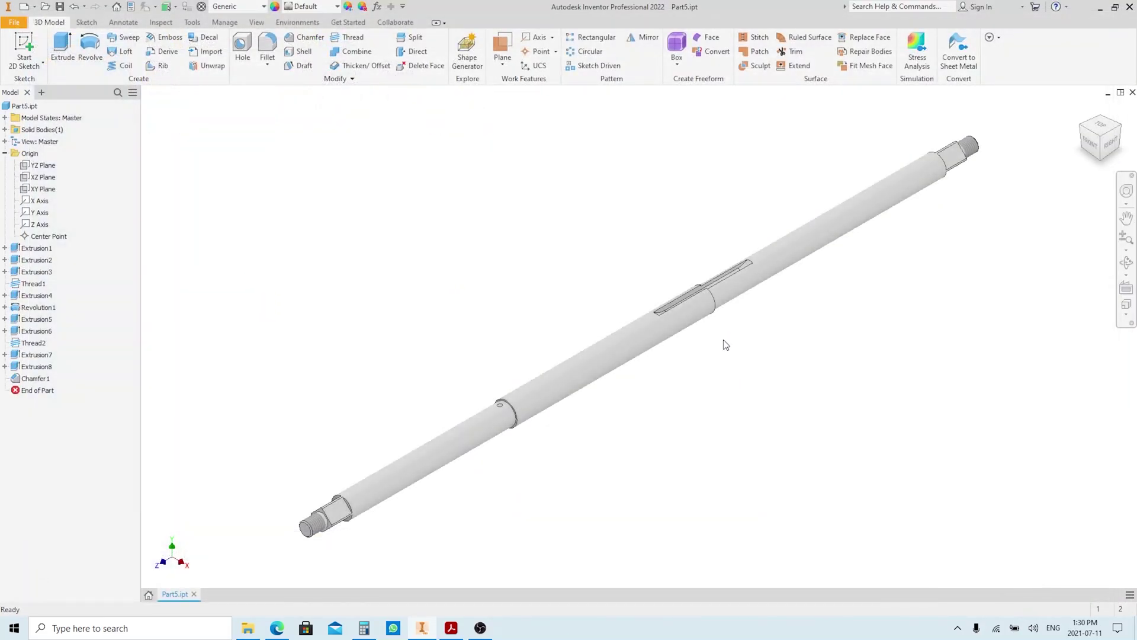
Step: Look up part 6 in the PDF parts drawing in Acrobat, and create a new Inventor part from the Standard (mm).ipt template
click(453, 628)
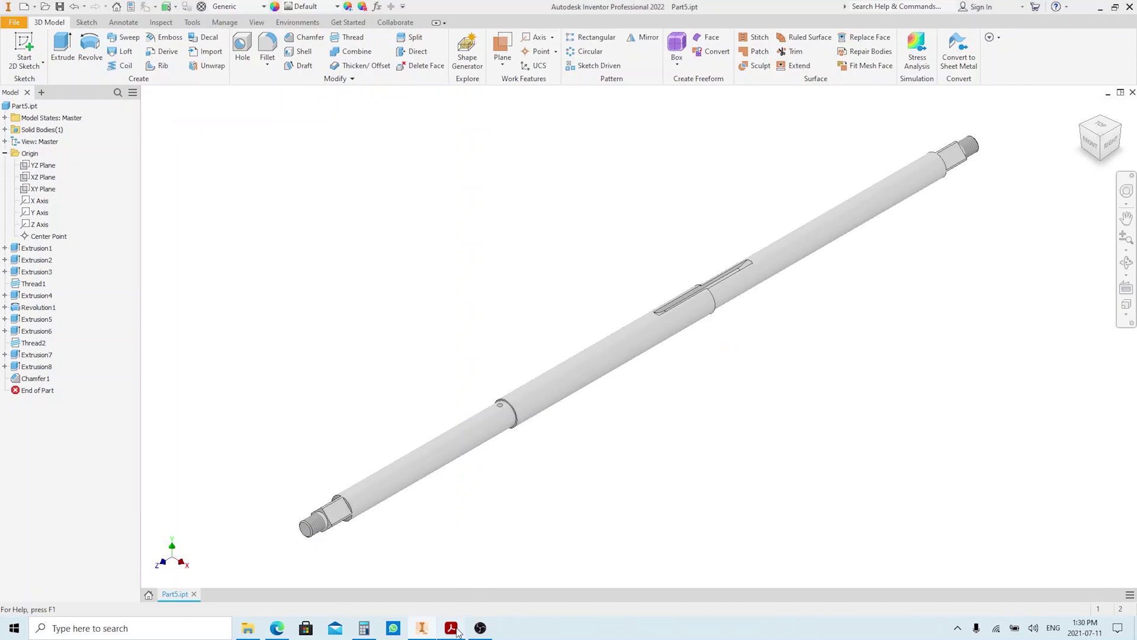
scroll(523, 461, down, 2)
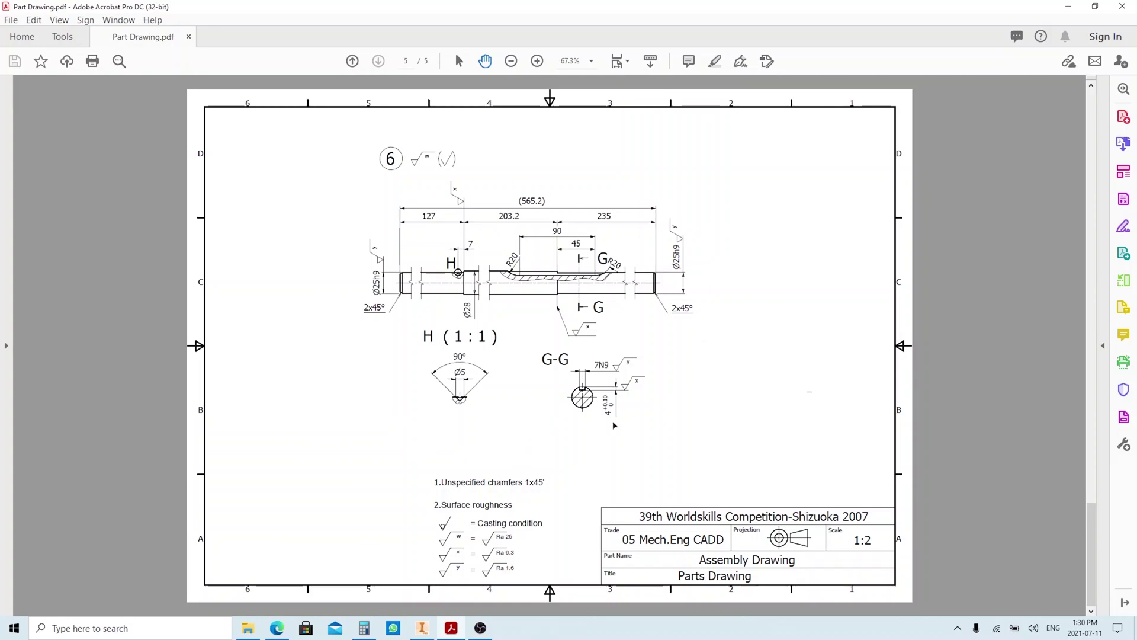
click(422, 628)
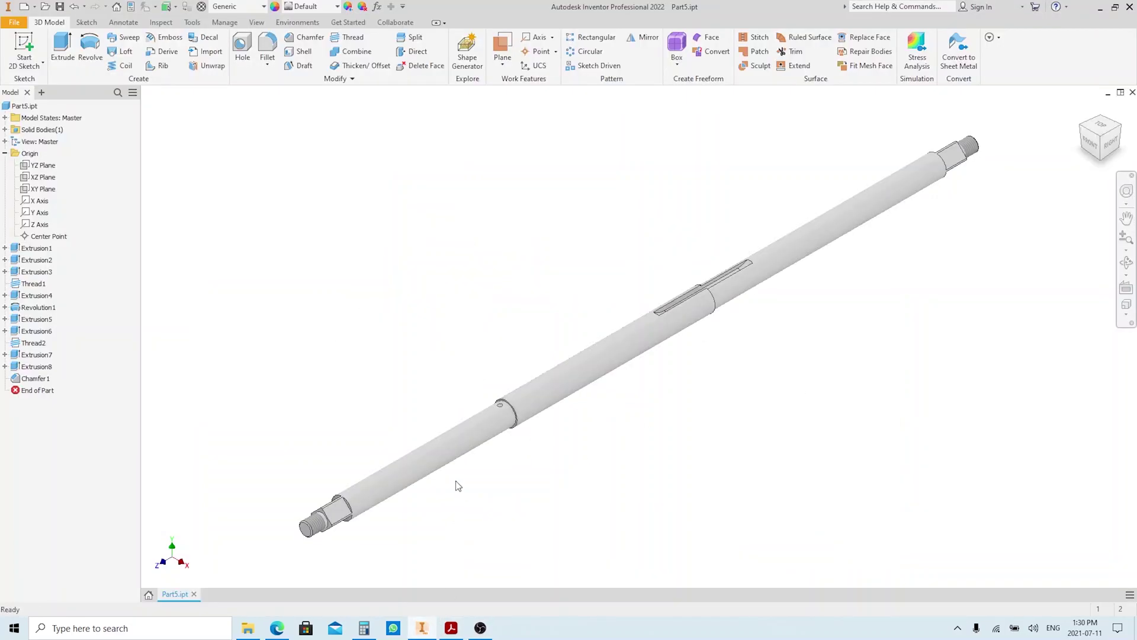
click(24, 7)
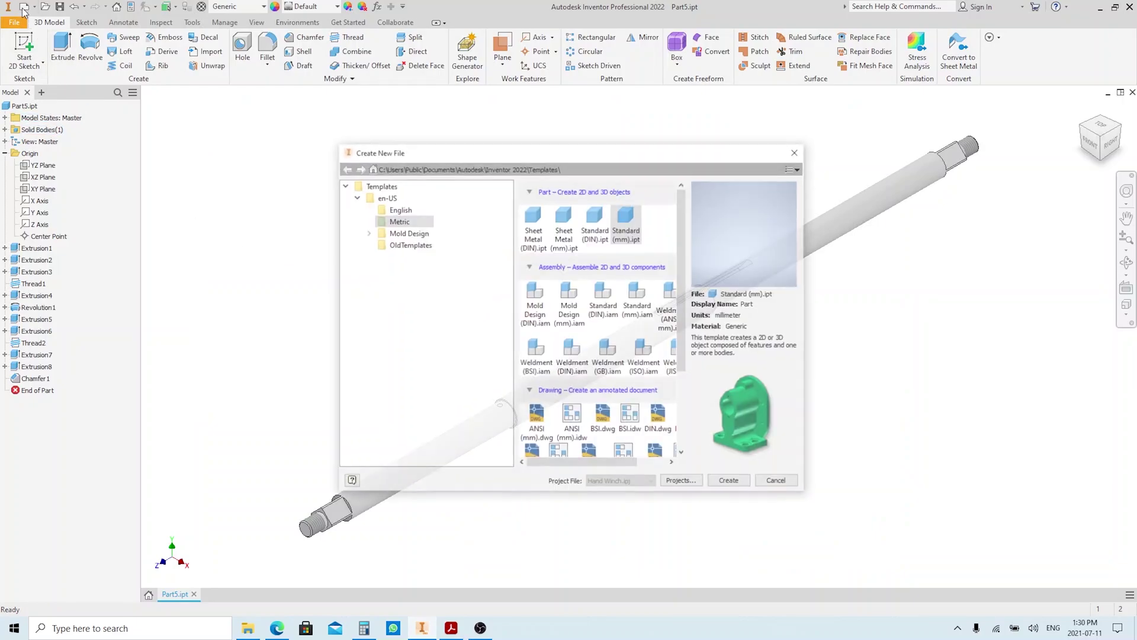
double_click(628, 231)
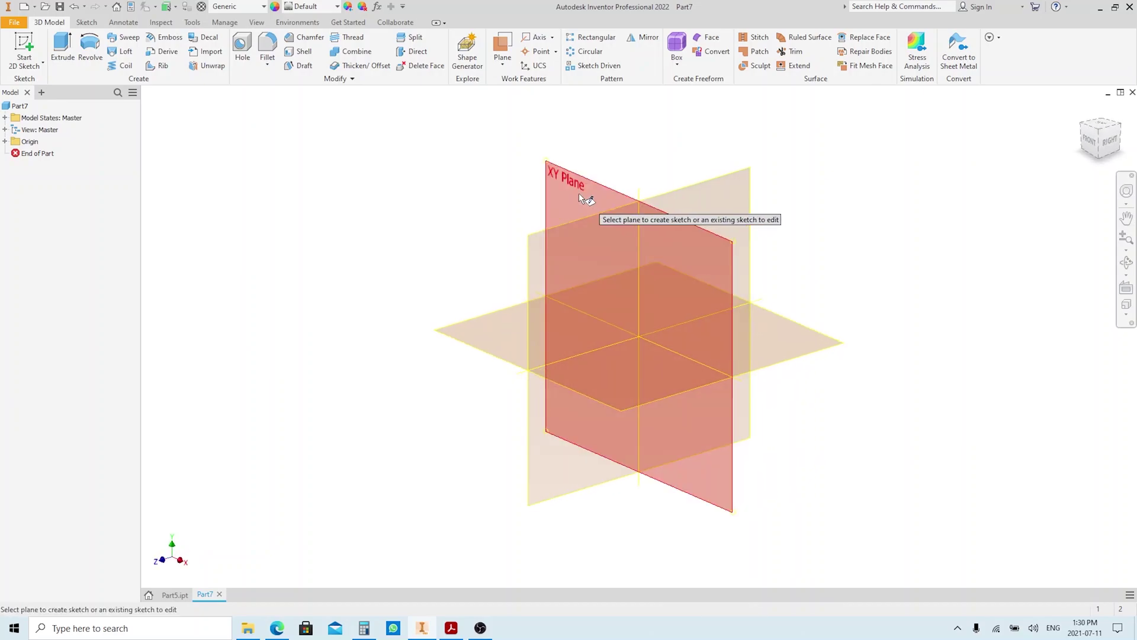
Step: Sketch a 28 mm diameter circle centered on the origin of the XY plane
click(575, 191)
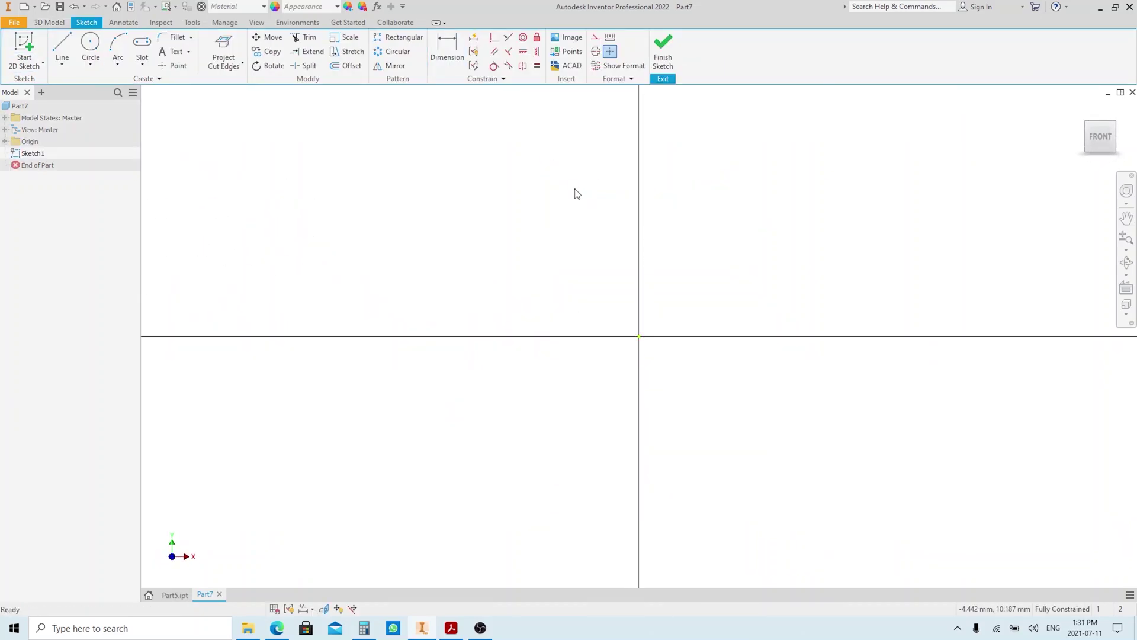
key(c)
click(639, 336)
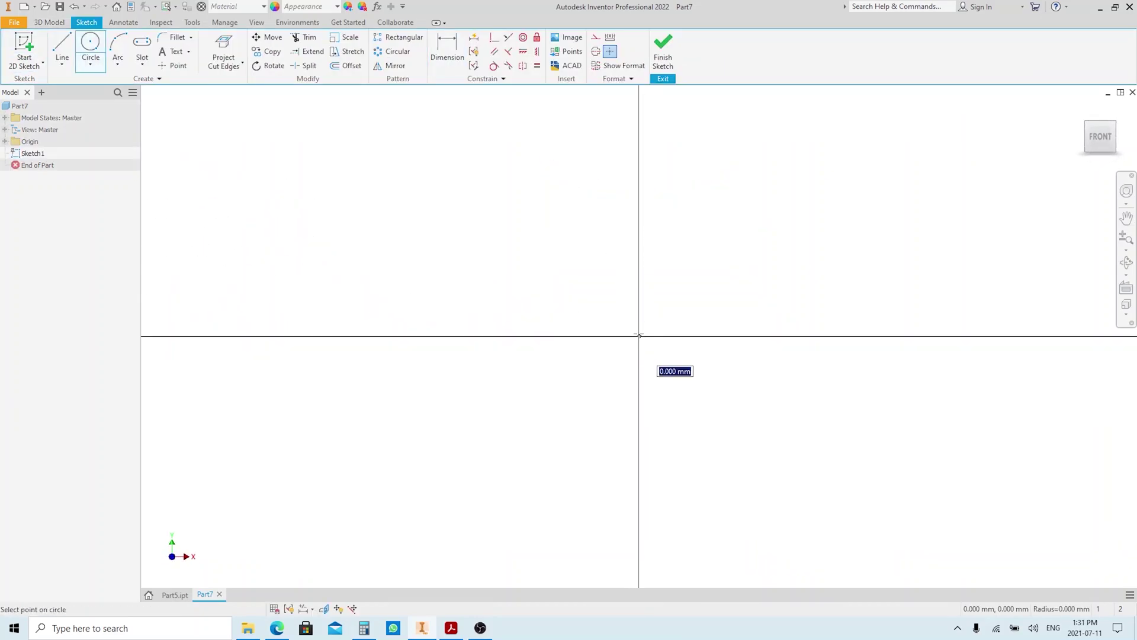
text(28)
key(Return)
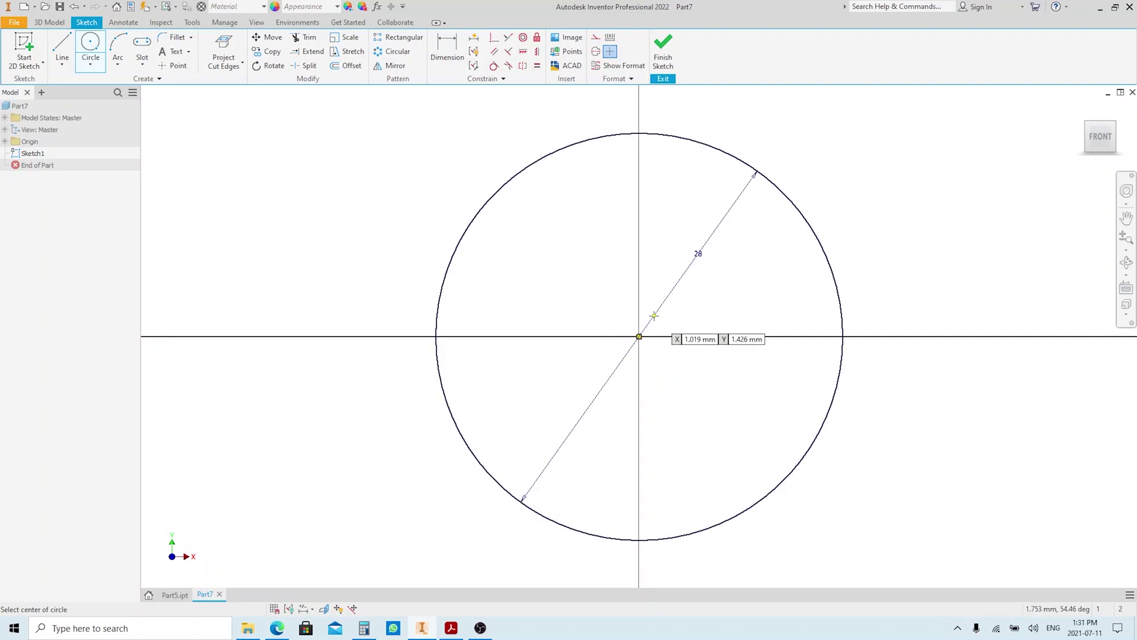
Step: Extrude the circle 203.2 mm to form the middle section of the shaft
key(e)
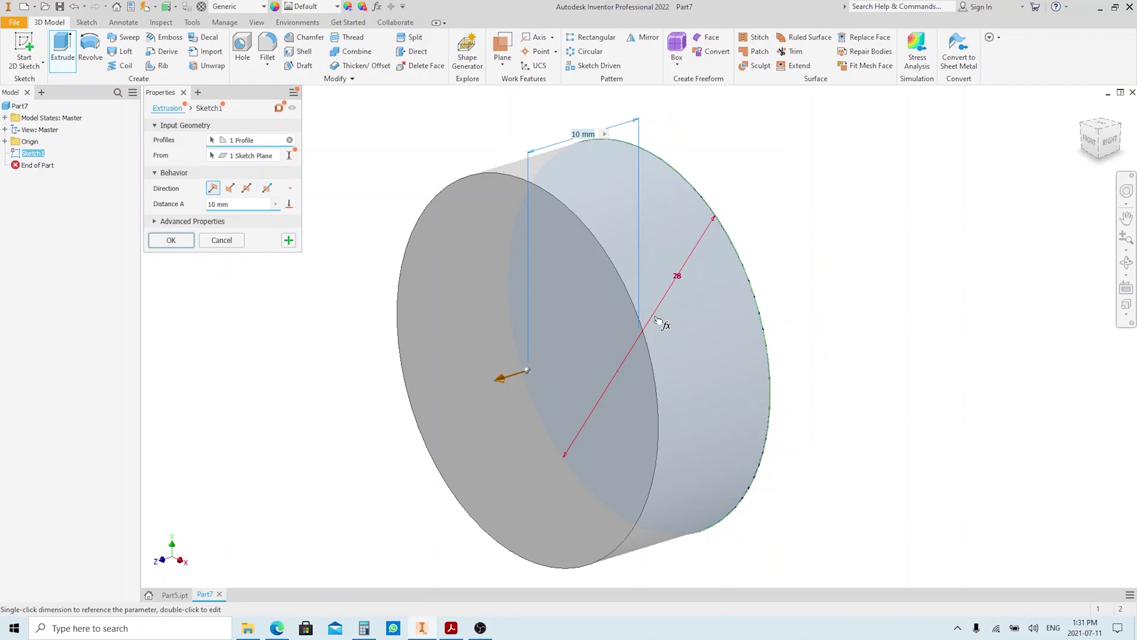
text(203.2)
key(Return)
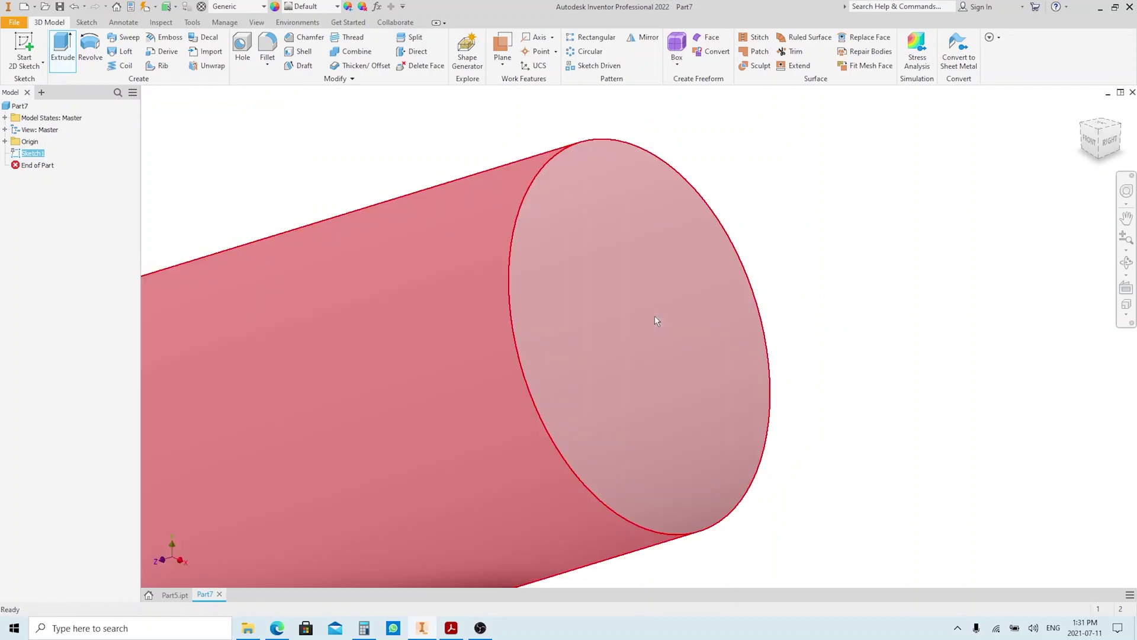
Step: Sketch a 25 mm diameter circle centered on the front end face of the shaft
scroll(656, 315, down, 5)
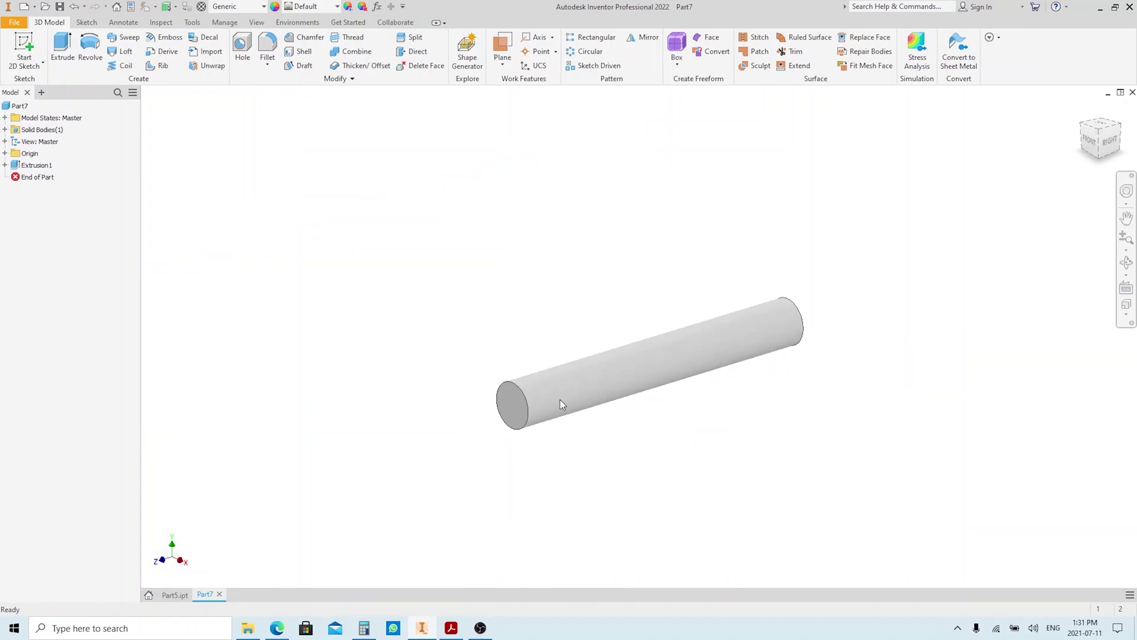
click(513, 417)
key(s)
key(c)
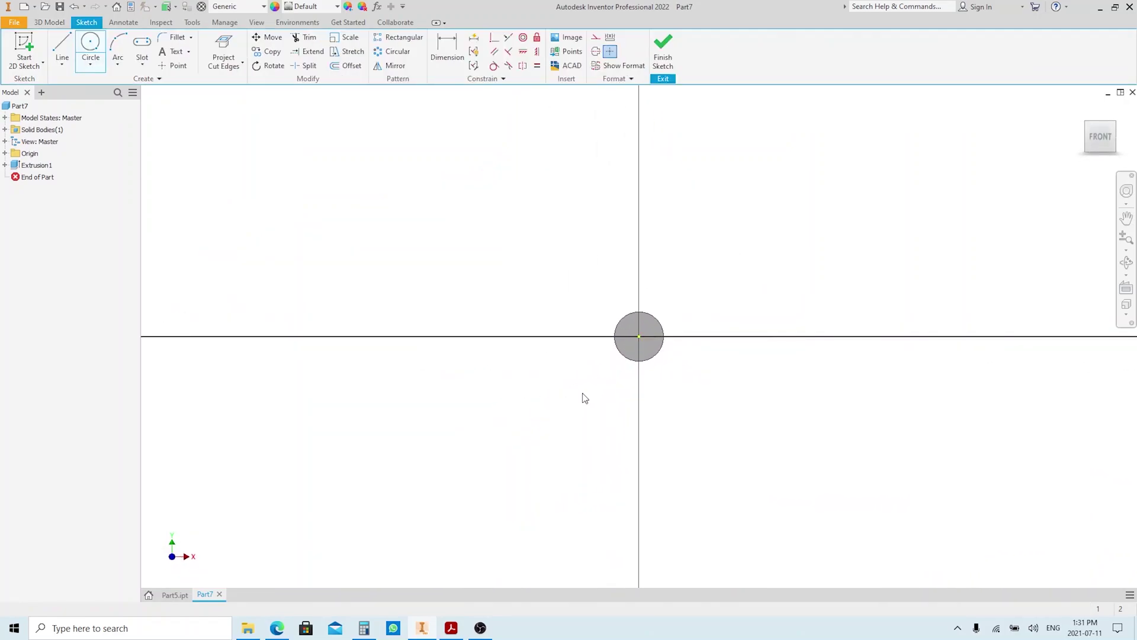
click(638, 336)
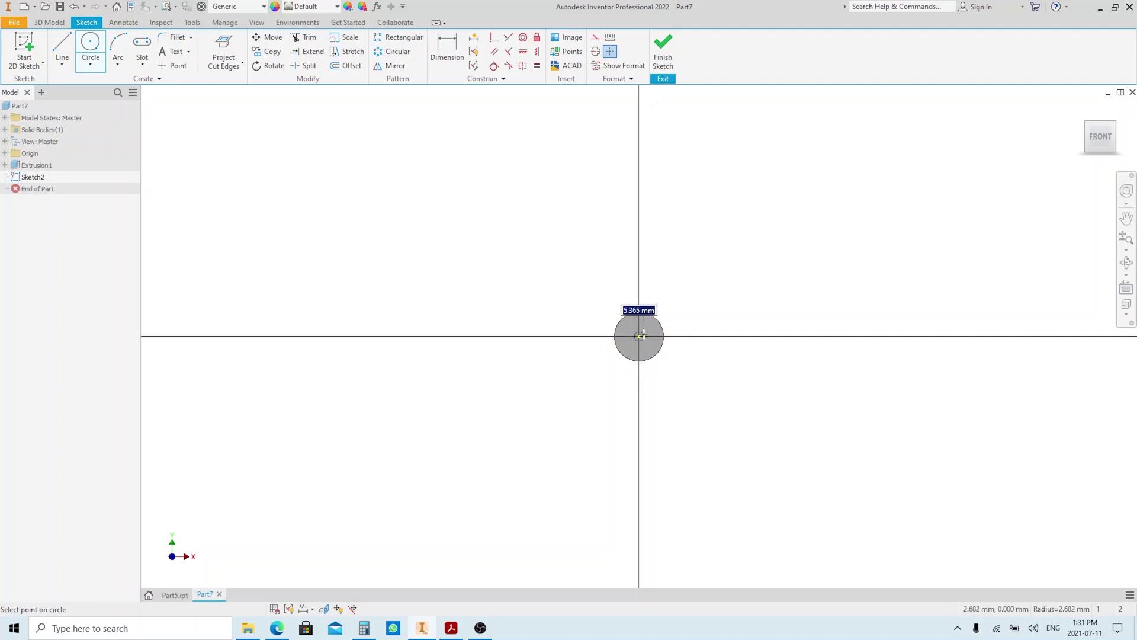
text(25)
key(Return)
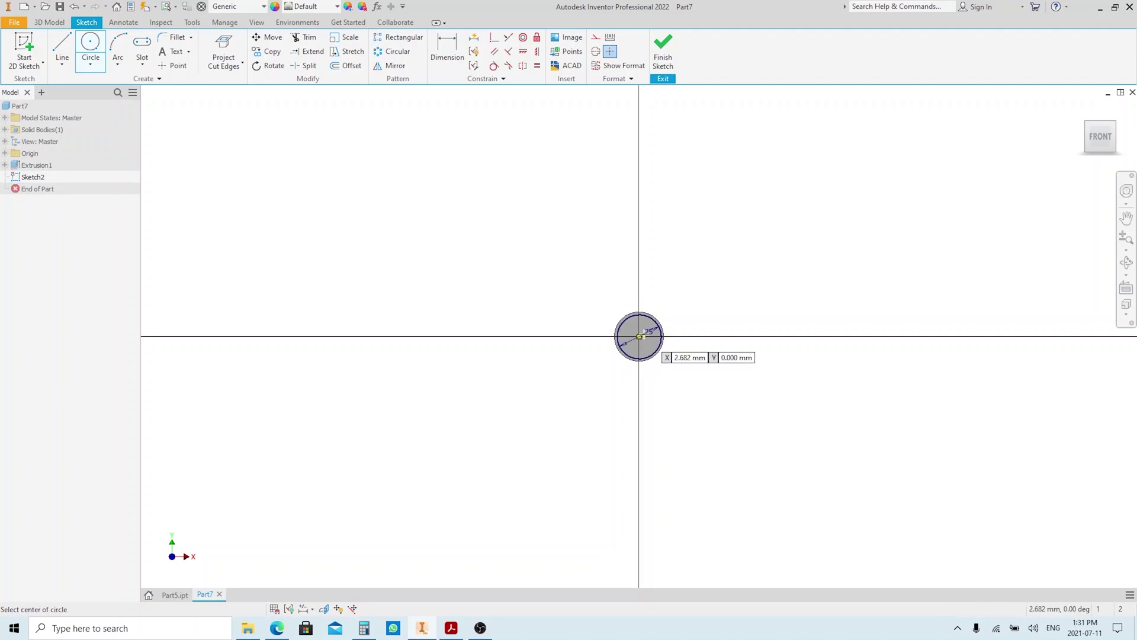
Step: Extrude the front face's circle outward 127 mm to form the front section of the shaft
key(s)
key(e)
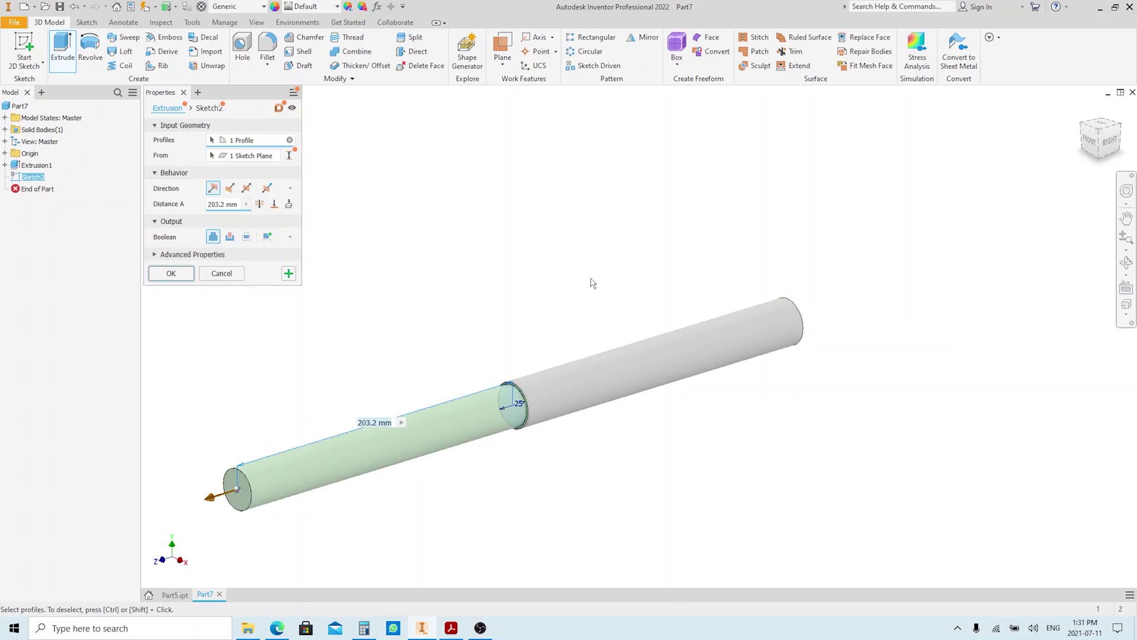
text(127)
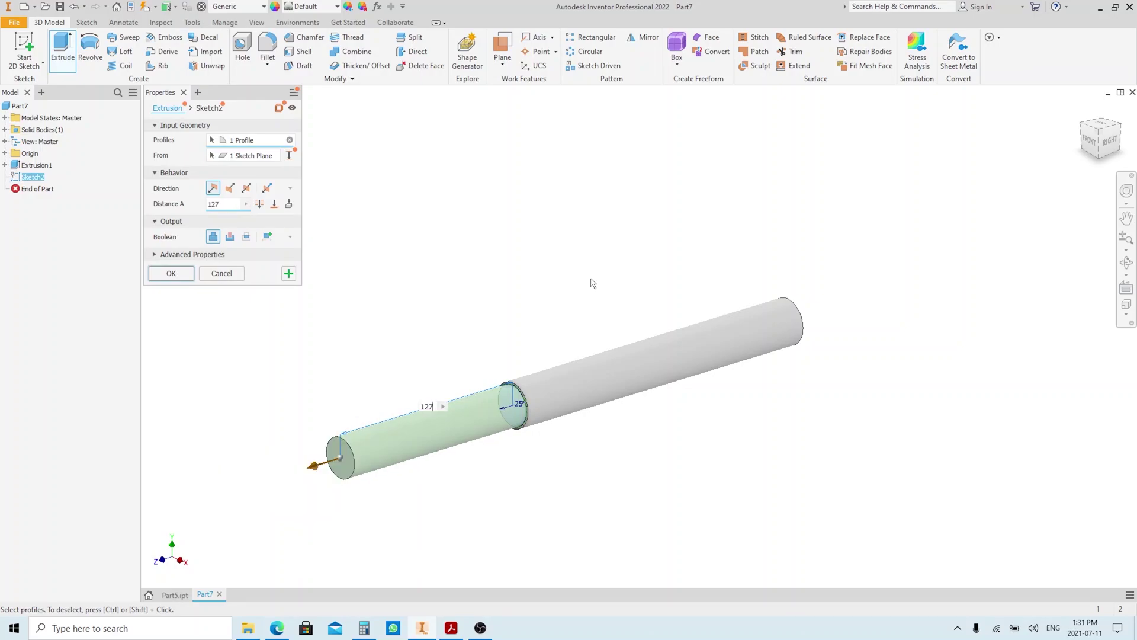
key(Return)
Step: Sketch a 25 mm diameter circle centered on the back end face of the 28 mm section
shift+middle_drag(734, 276, 602, 289)
scroll(616, 307, down, 3)
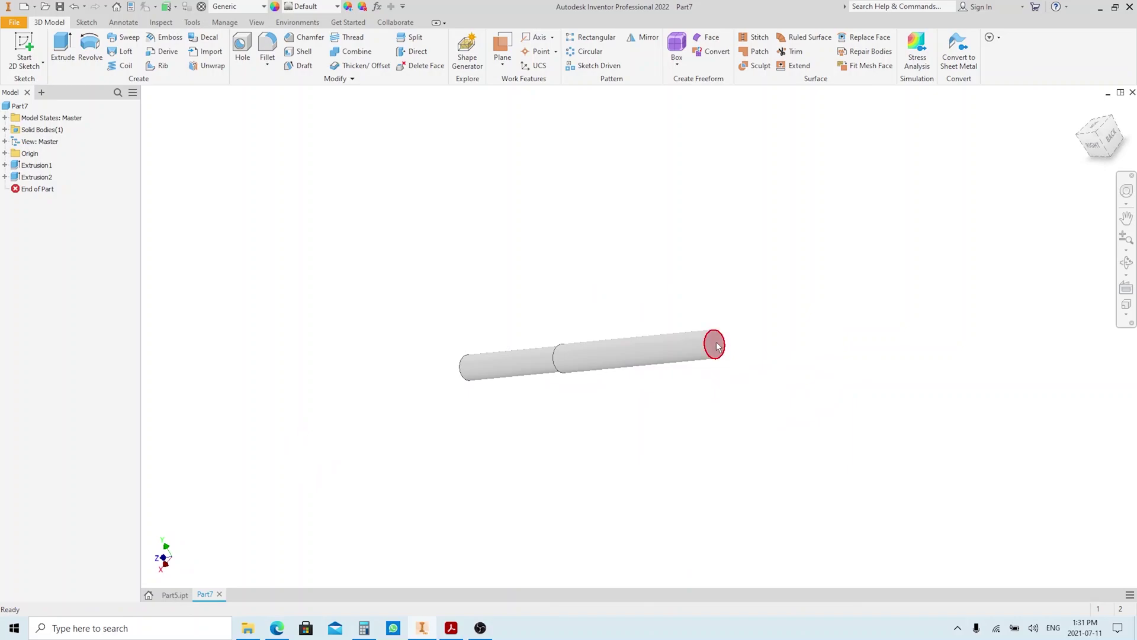
click(717, 346)
key(s)
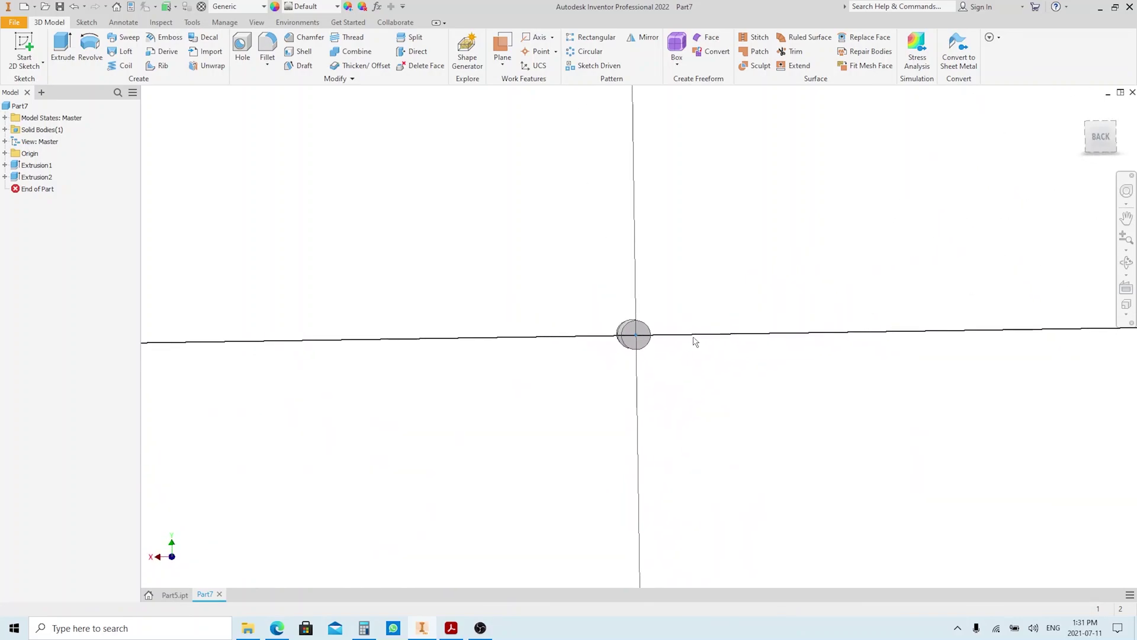
key(c)
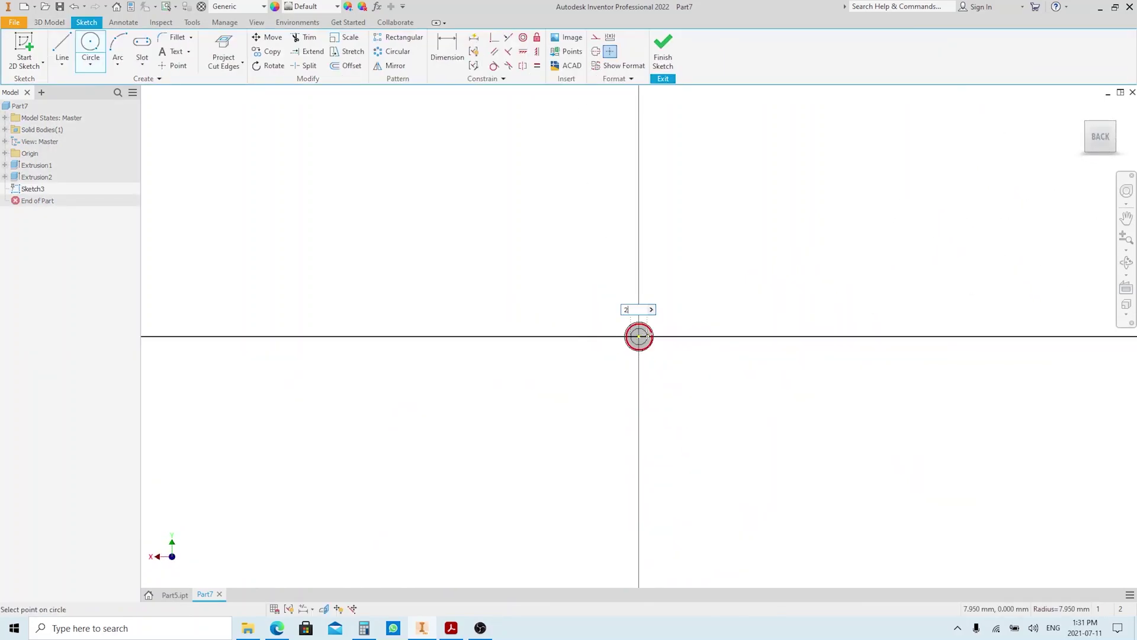
click(639, 337)
text(25)
key(Return)
Step: Extrude the back face's circle outward 235 mm to form the rear section of the shaft
key(F6)
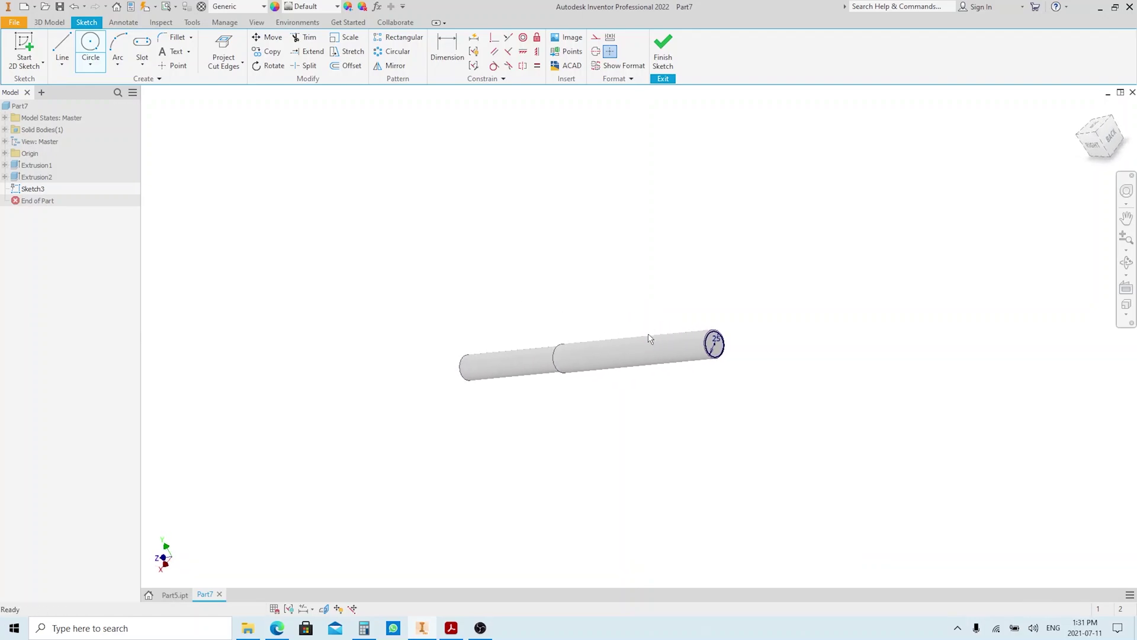
key(e)
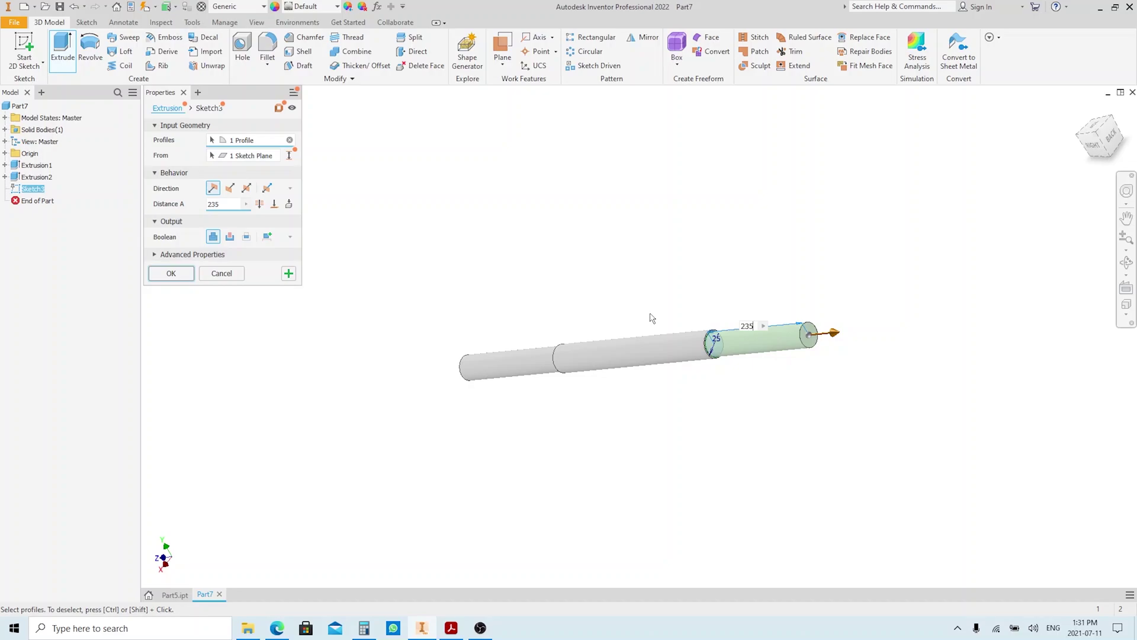
key(Return)
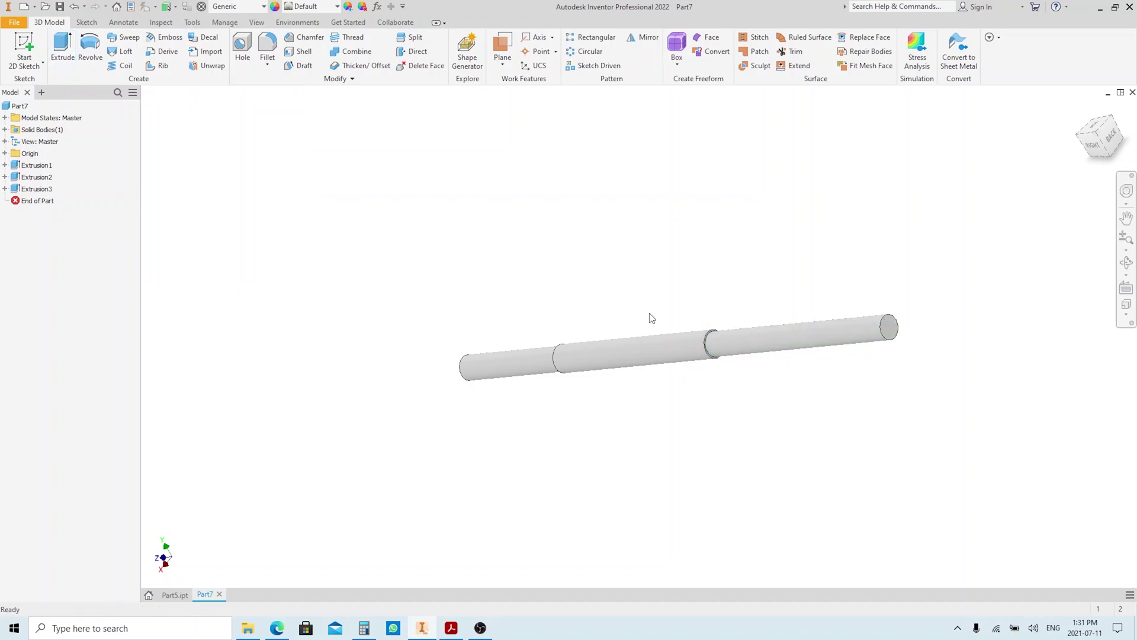
shift+middle_drag(683, 301, 776, 264)
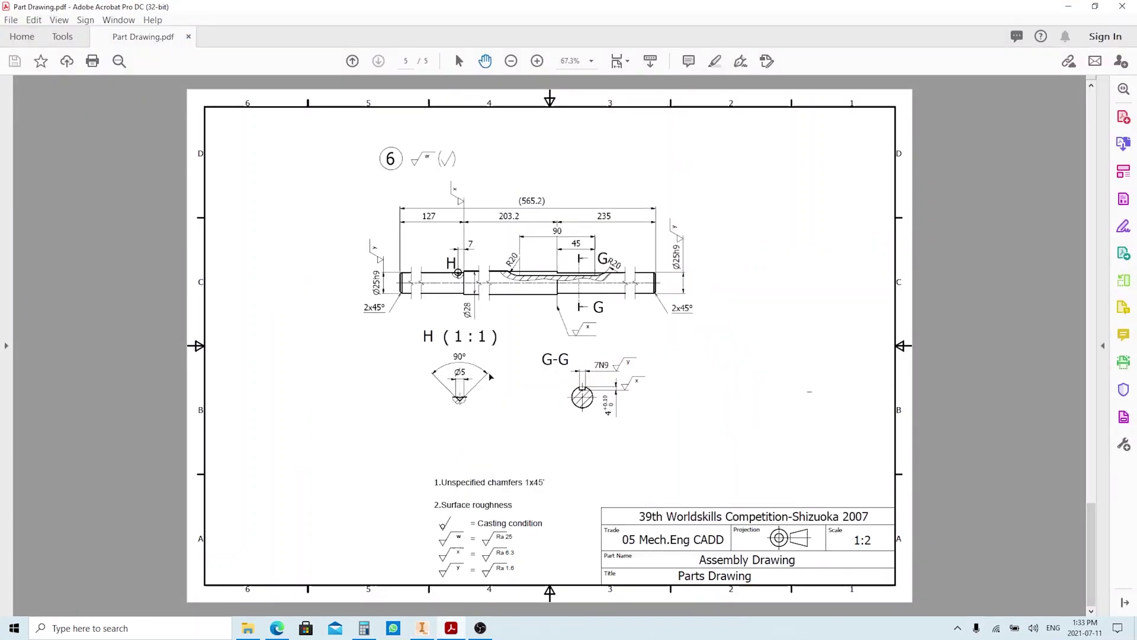
Step: Check detail H of part 6 in the PDF drawing, and start an Inventor sketch on the YZ plane with projected cut edges
ctrl+scroll(453, 283, up, 5)
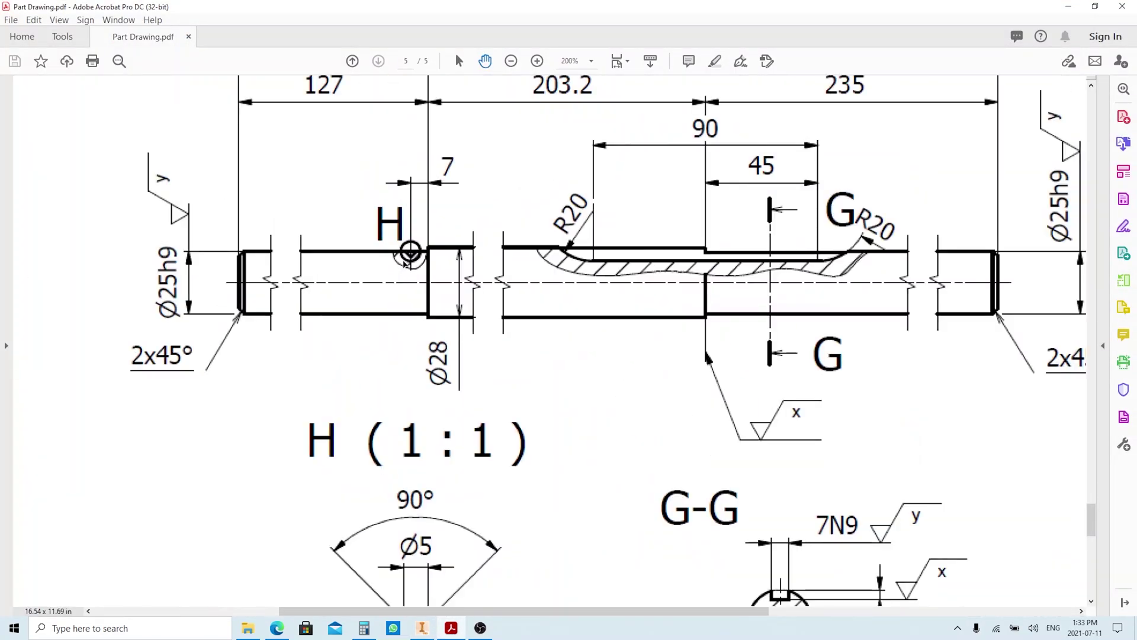
ctrl+scroll(455, 402, down, 4)
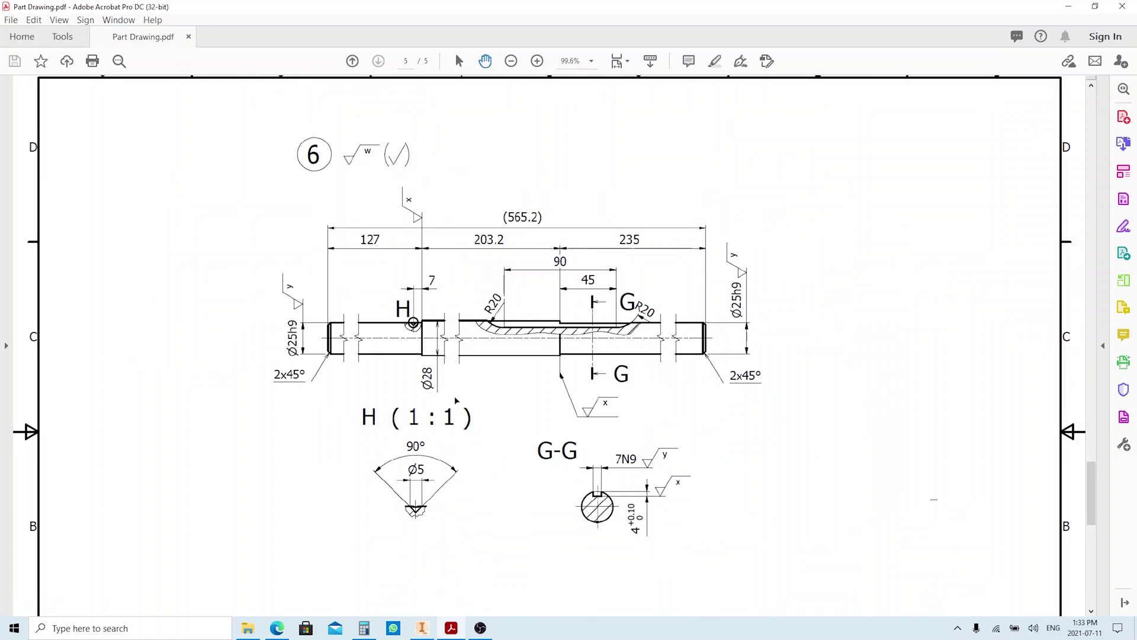
scroll(453, 401, up, 2)
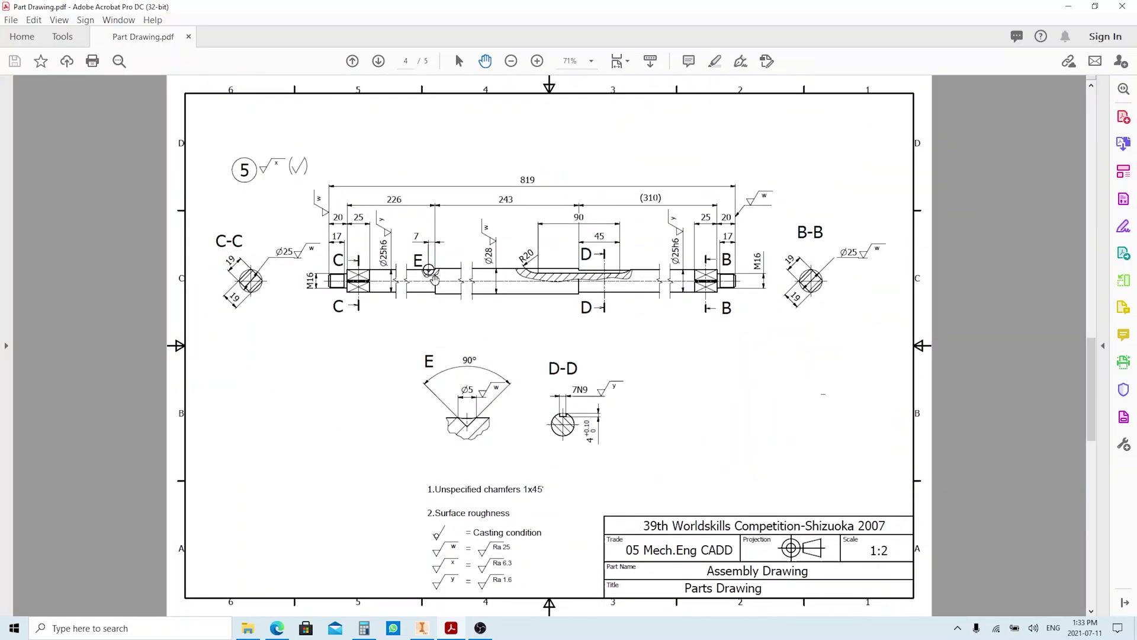
scroll(428, 281, down, 2)
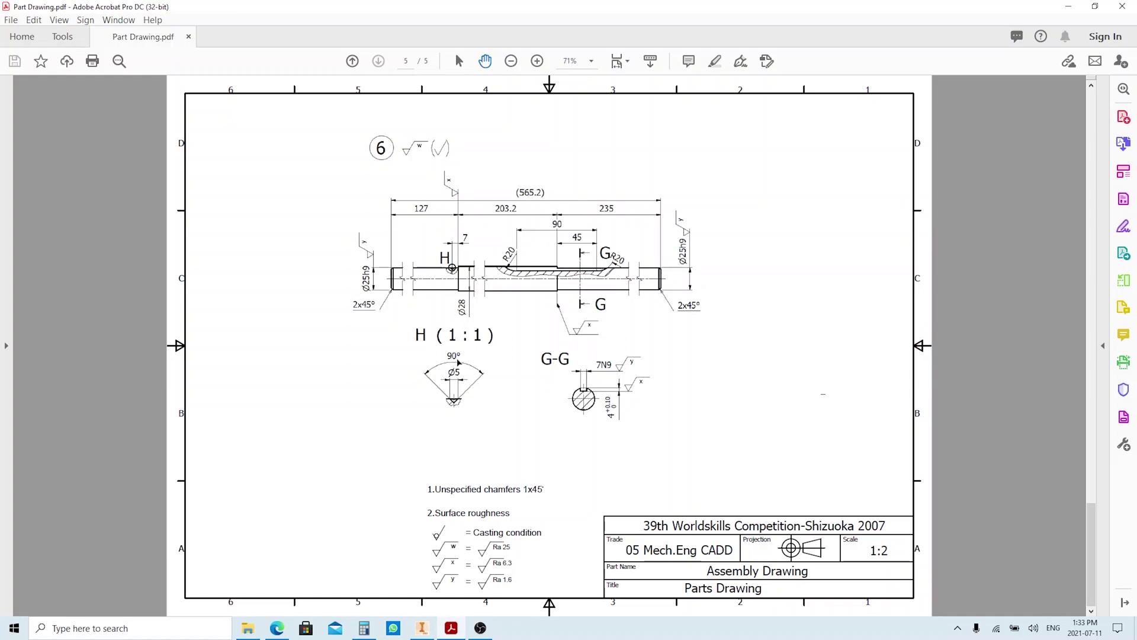
click(421, 627)
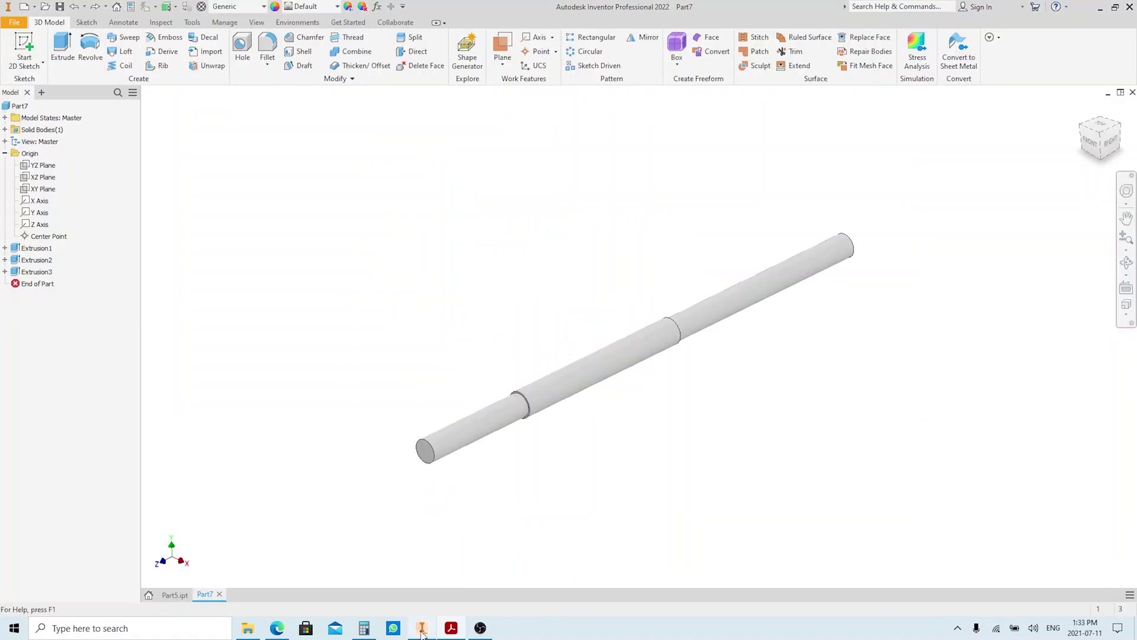
click(42, 166)
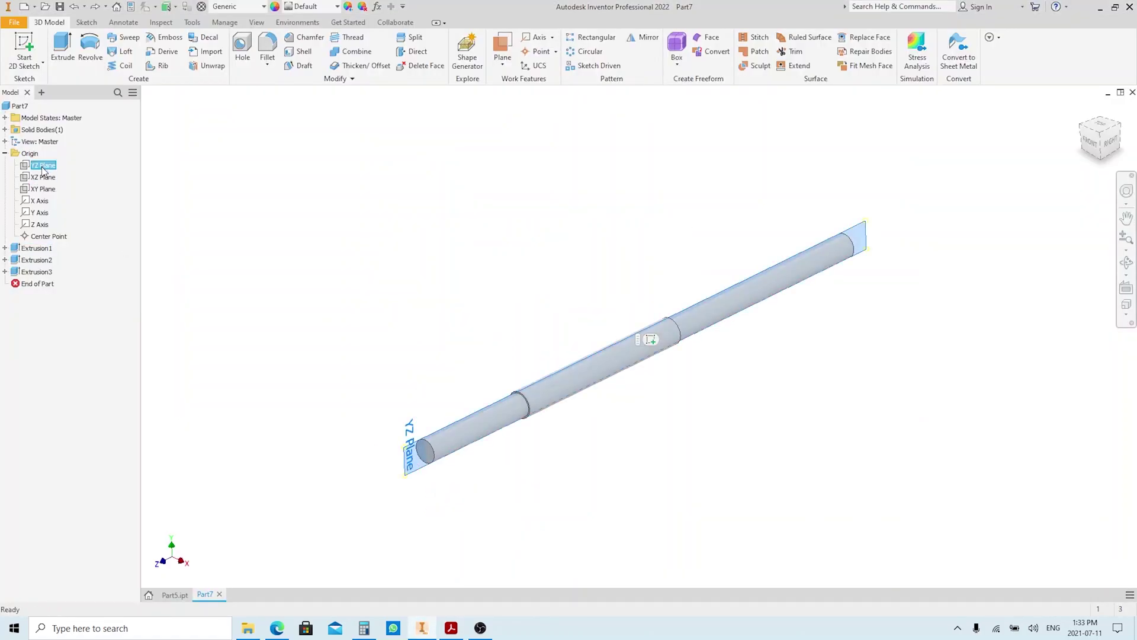
key(s)
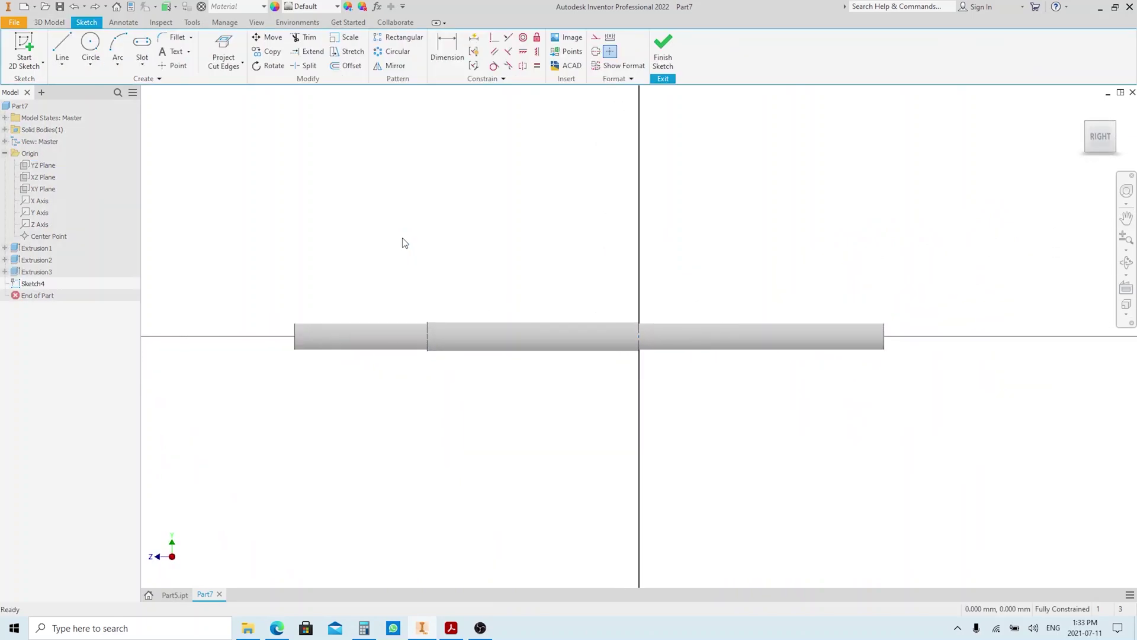
click(238, 64)
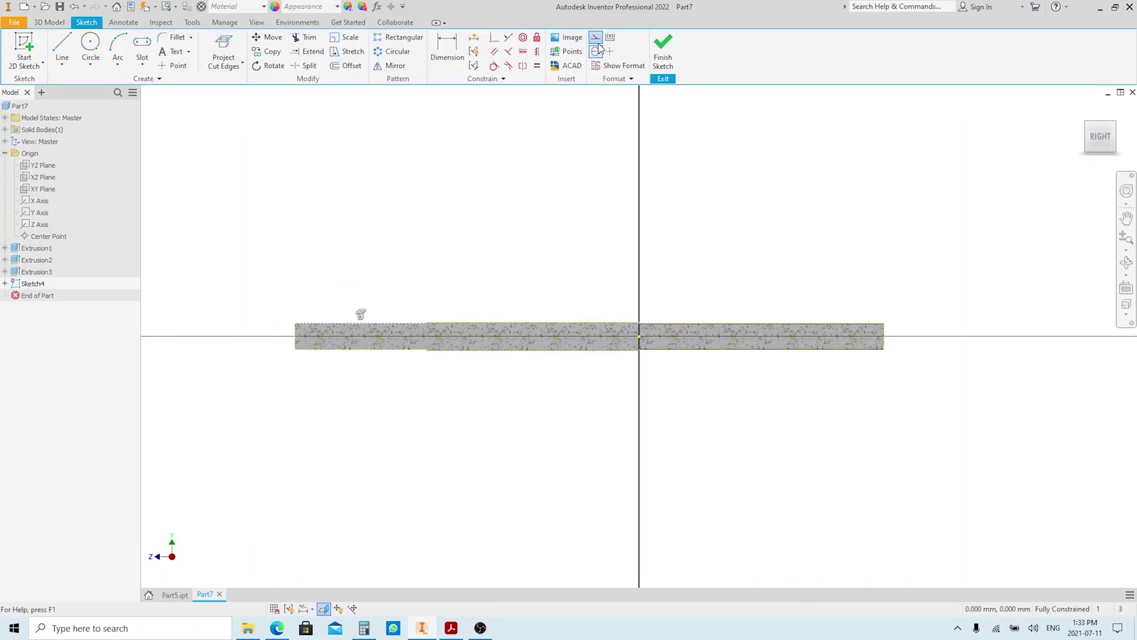
Step: Draw a vertical centerline and a slanted line for the conical hole, both starting from the upper edge of the 127 mm section
scroll(408, 323, up, 10)
key(l)
click(549, 273)
click(550, 319)
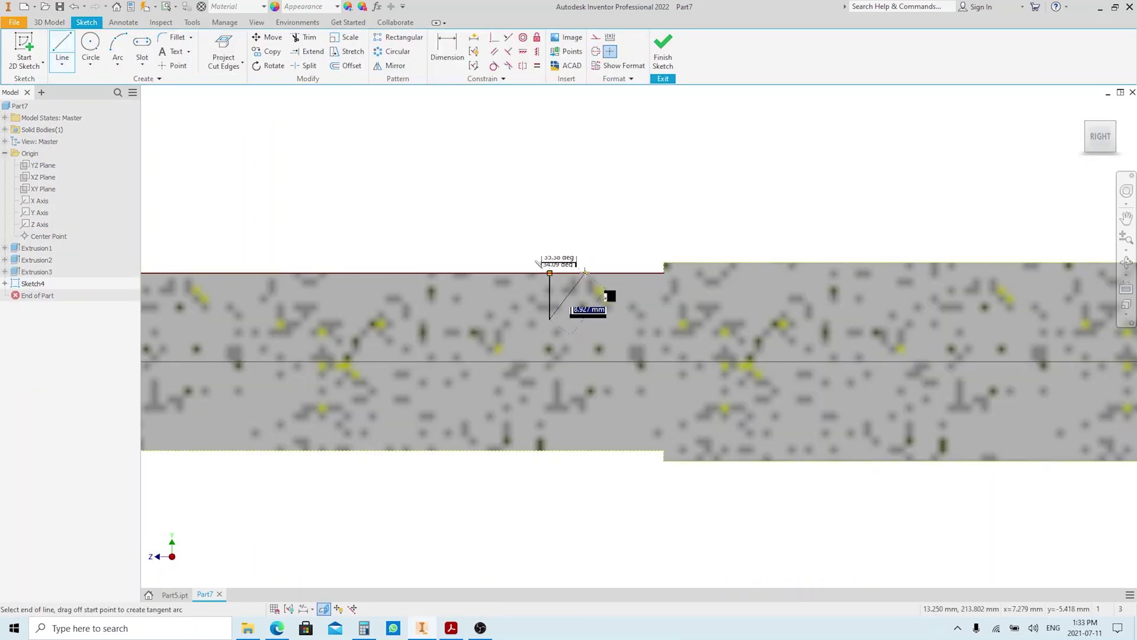
click(583, 273)
key(Escape)
click(596, 52)
Step: Dimension the conical hole's centerline 7 mm from the adjacent shoulder
key(d)
click(663, 263)
click(550, 274)
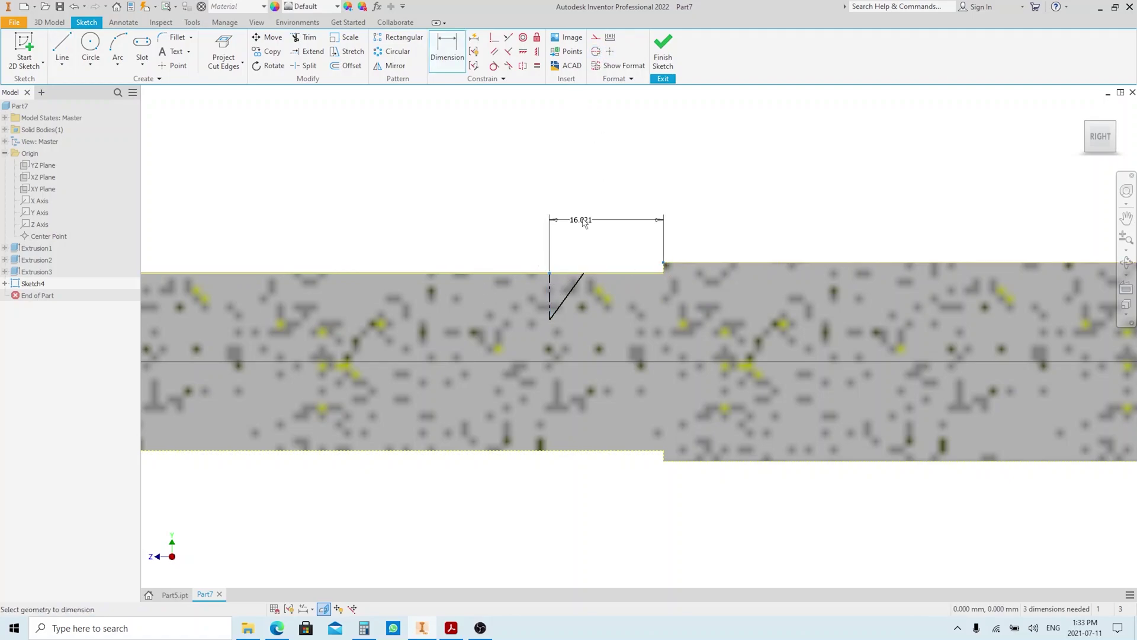
click(584, 208)
text(7)
key(Return)
Step: Dimension the slanted line at 45 degrees to the centerline and set the cone's diameter to 5 mm at the shaft surface
click(597, 294)
click(614, 291)
click(566, 192)
text(45)
key(Return)
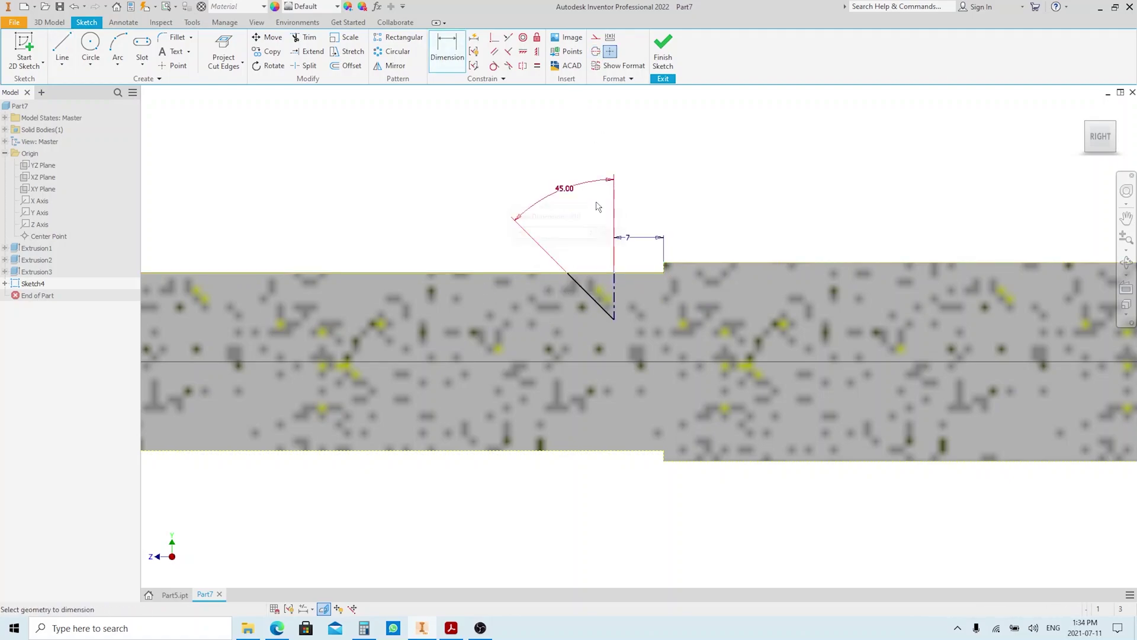
click(613, 293)
click(567, 274)
click(589, 222)
text(5)
key(Return)
Step: Revolve the triangular profile about its centerline as a cut to form the conical hole
key(F6)
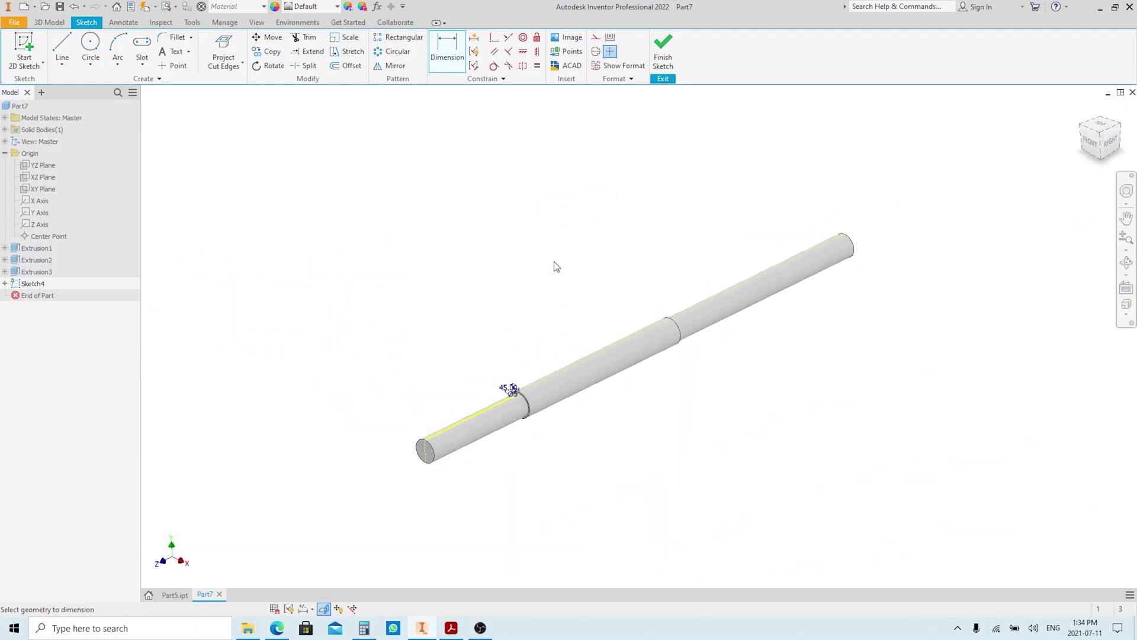
scroll(514, 393, down, 5)
key(r)
click(231, 238)
click(180, 274)
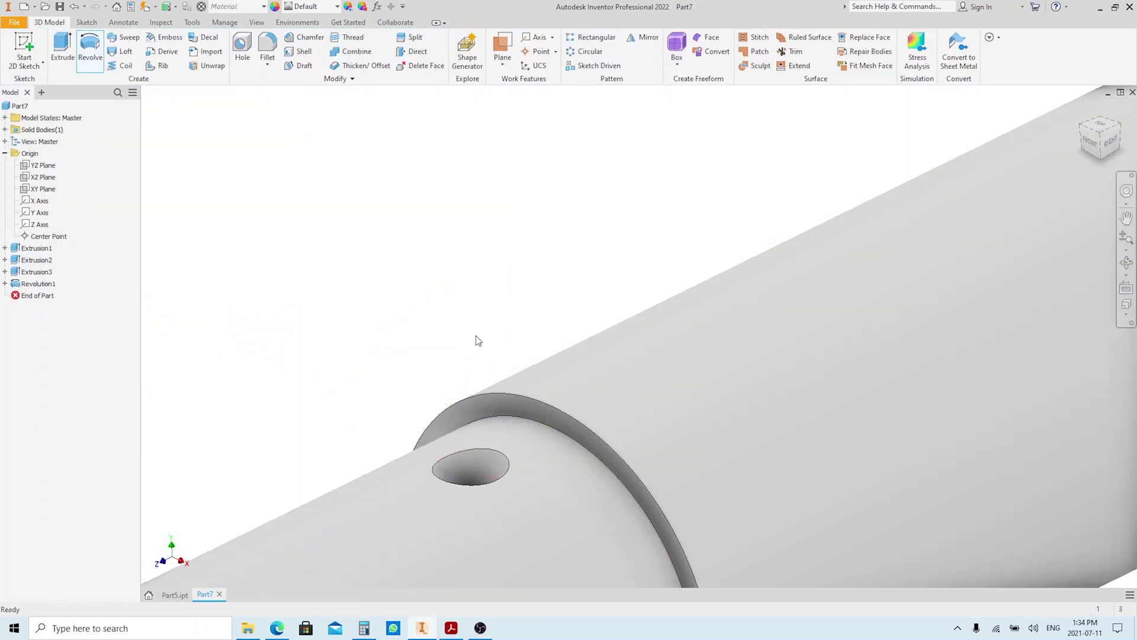
Step: Start a keyway sketch on the YZ plane with sliced graphics, and project the shaft's cut edges
scroll(476, 336, up, 5)
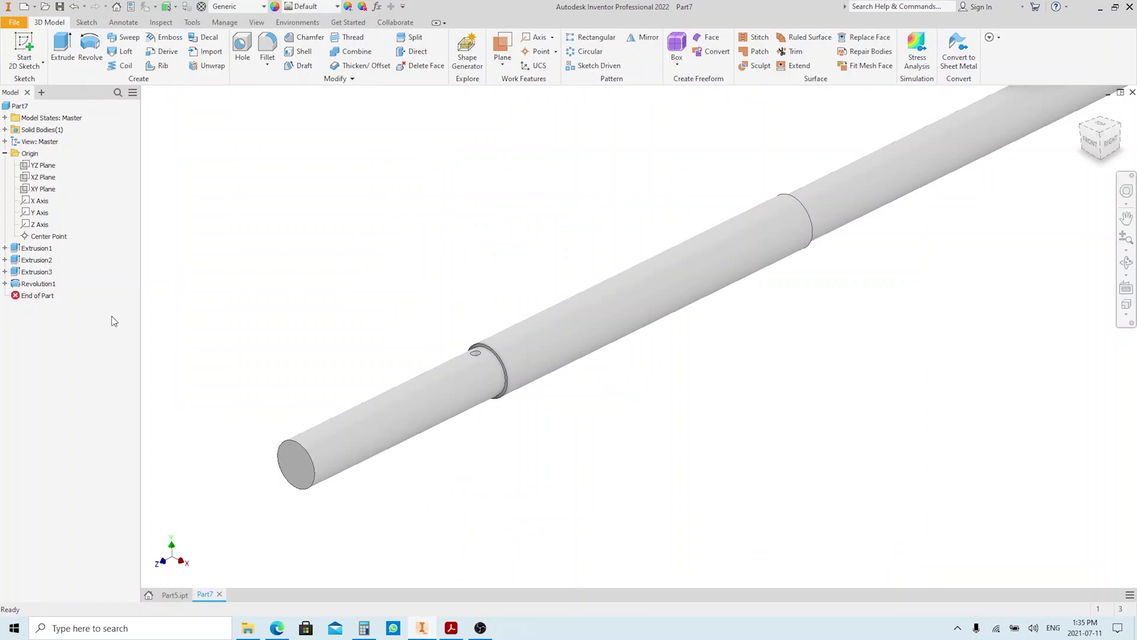
click(43, 166)
key(s)
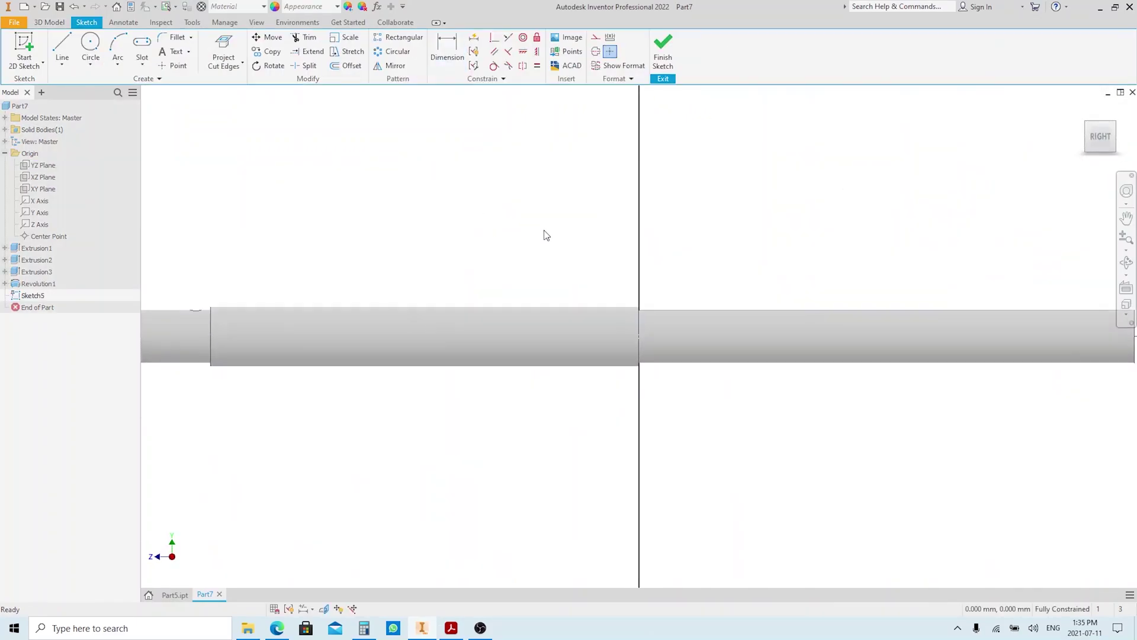
scroll(598, 250, up, 3)
key(F7)
click(237, 37)
drag(185, 205, 1019, 438)
click(597, 36)
click(646, 140)
Step: Draw a horizontal slot about 86 mm between centers, spanning the shoulder between the 28 mm and 235 mm sections and overlapping the shaft's upper edge
click(141, 48)
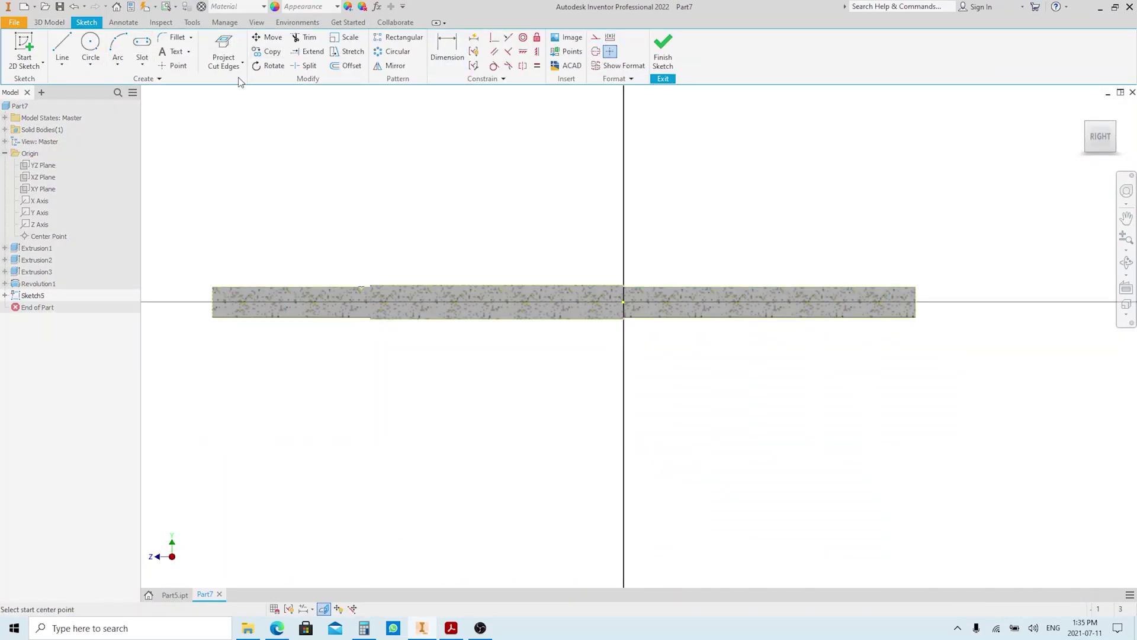
scroll(601, 283, down, 3)
click(556, 241)
click(758, 241)
click(694, 303)
Step: Dimension the slot's rear arc center 45 mm from the shoulder and set the slot's straight length to 90 mm
key(d)
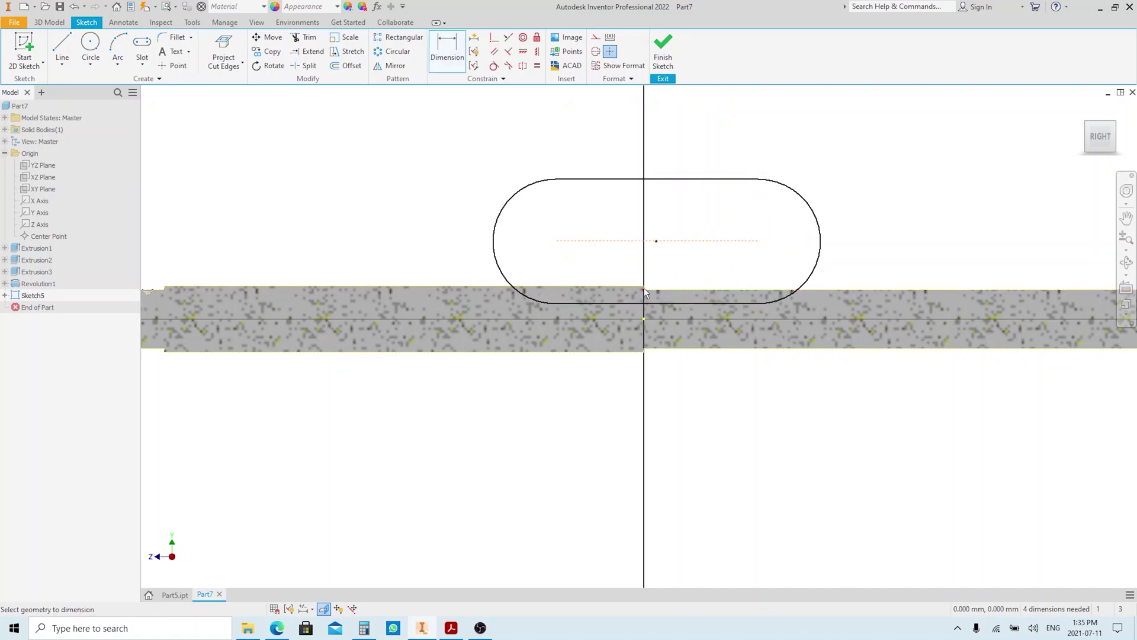
click(644, 286)
click(794, 190)
click(728, 150)
text(45)
key(Return)
click(592, 178)
click(658, 134)
text(90)
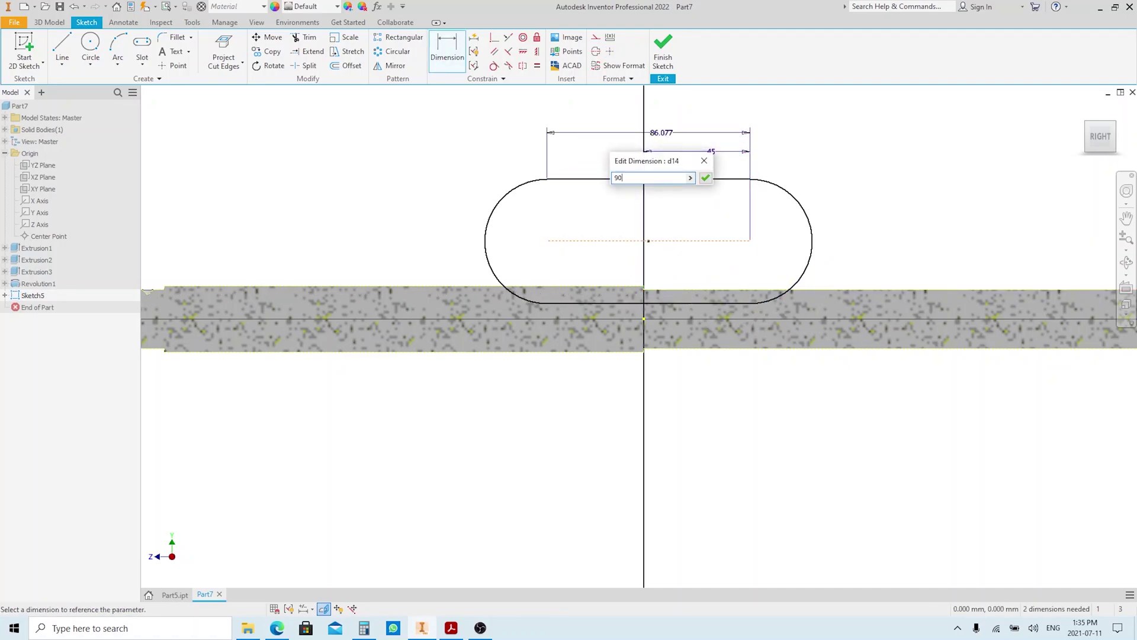
key(Return)
Step: Set the slot's end radius to 20 mm and place its lower edge 4 mm below the 25 mm section's upper edge
click(511, 193)
click(462, 135)
text(20)
key(Return)
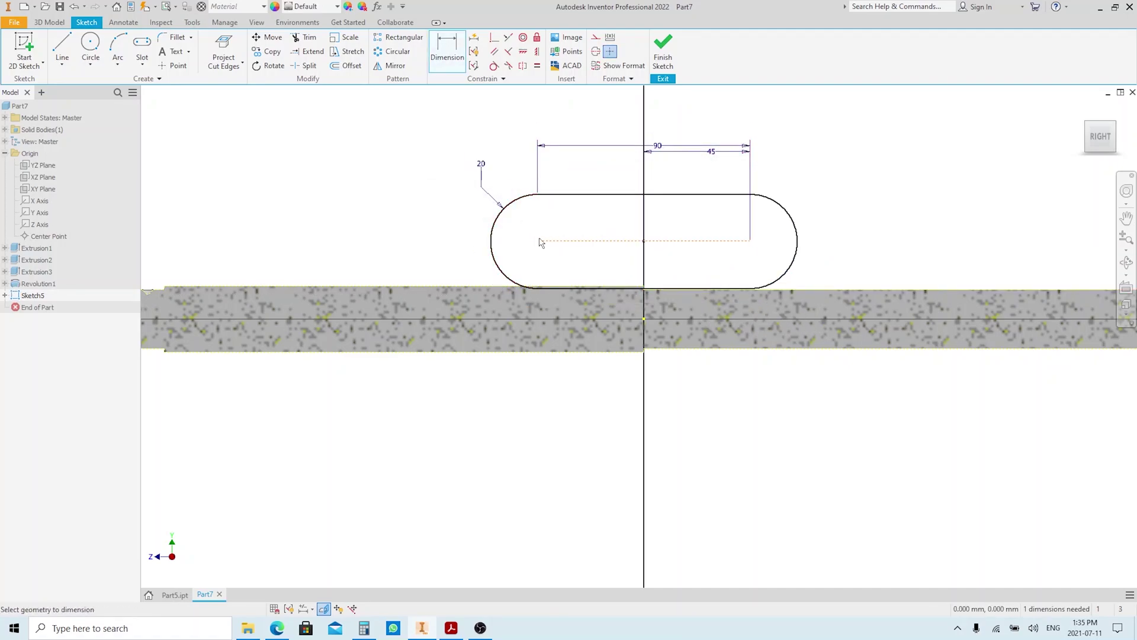
drag(691, 290, 689, 303)
key(d)
click(689, 304)
click(786, 290)
click(831, 242)
text(4)
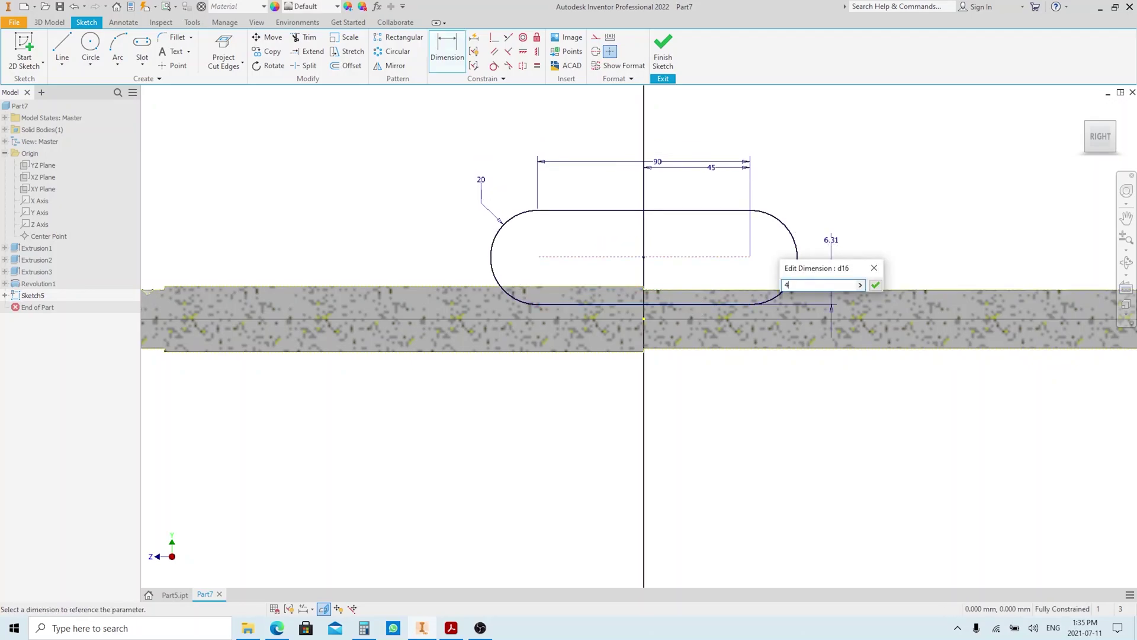
key(Return)
Step: Extrude the slot profile symmetrically about the sketch plane as a cut to form the keyway
key(e)
key(e)
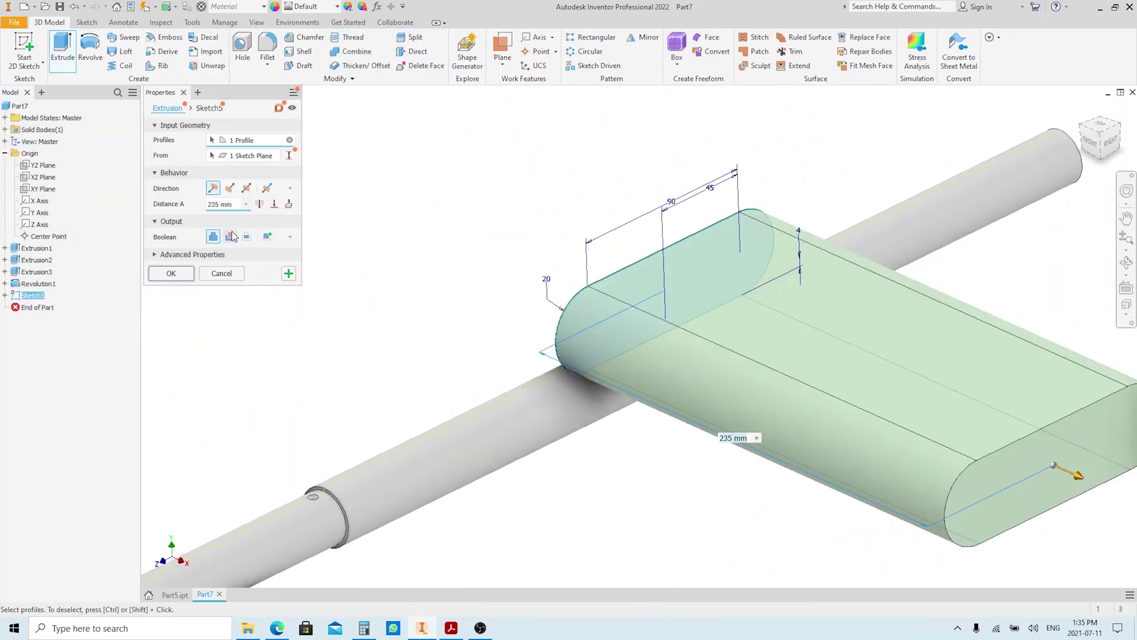
click(230, 189)
click(247, 189)
click(171, 274)
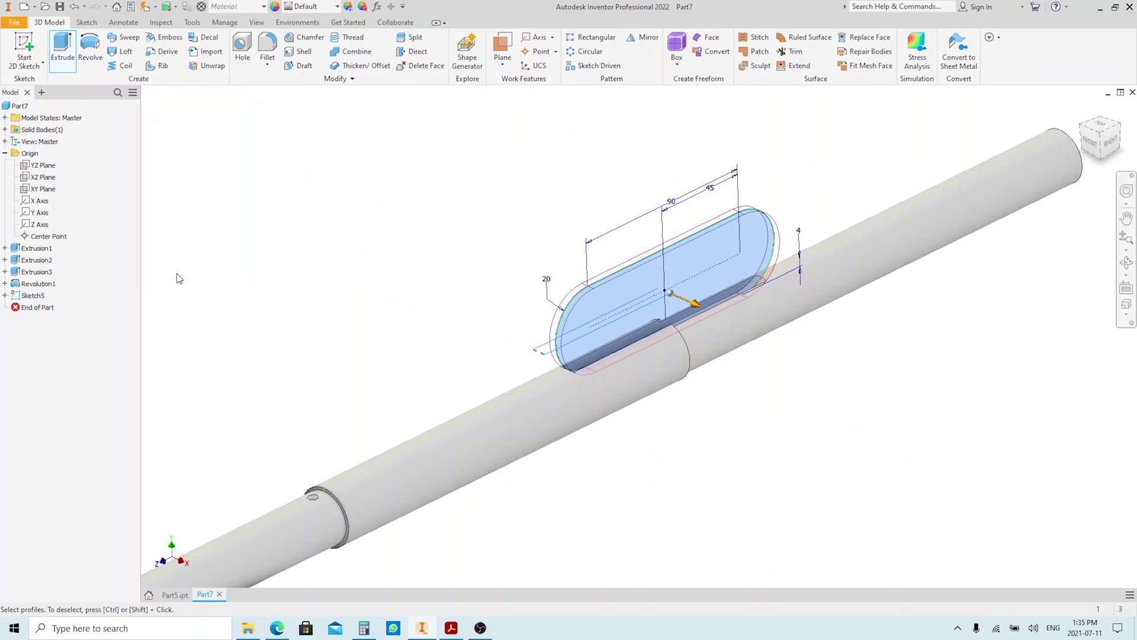
Step: Check the end chamfers on the part 6 PDF drawing, and chamfer the outer circular edges at both shaft ends by 2 mm
click(451, 628)
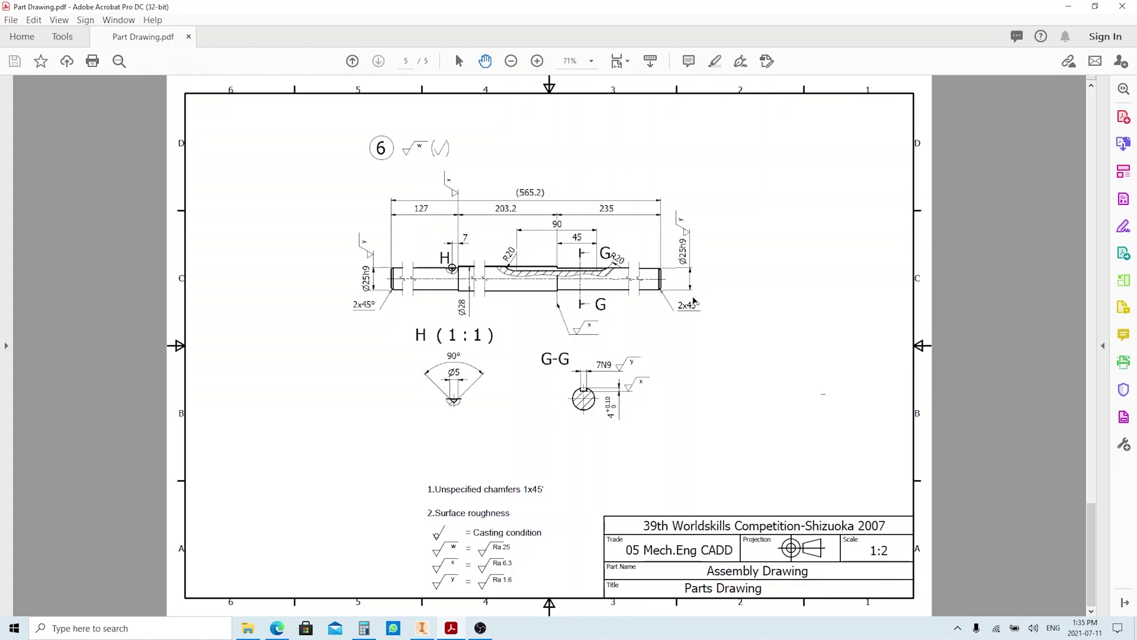
click(422, 628)
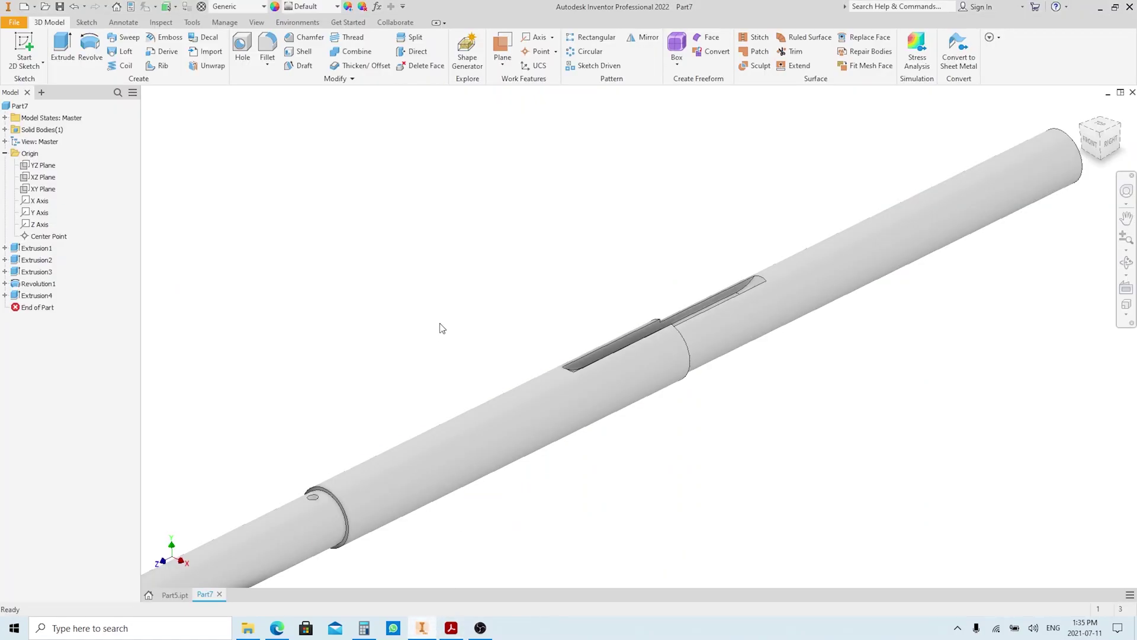
scroll(580, 306, up, 2)
key(ctrl+shift+k)
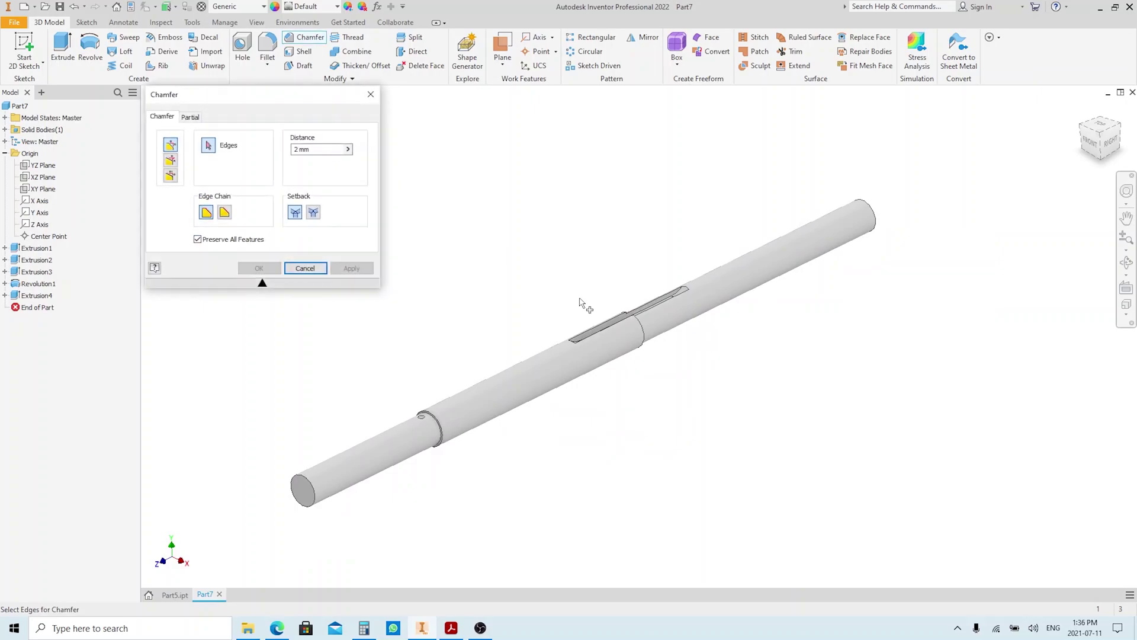
click(326, 501)
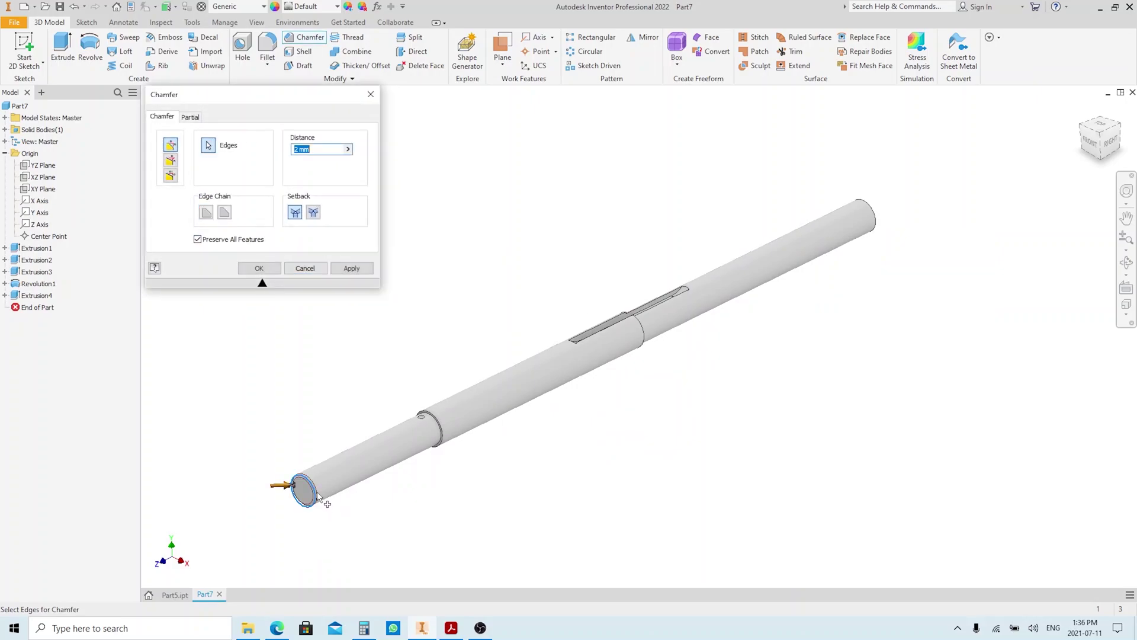
click(861, 204)
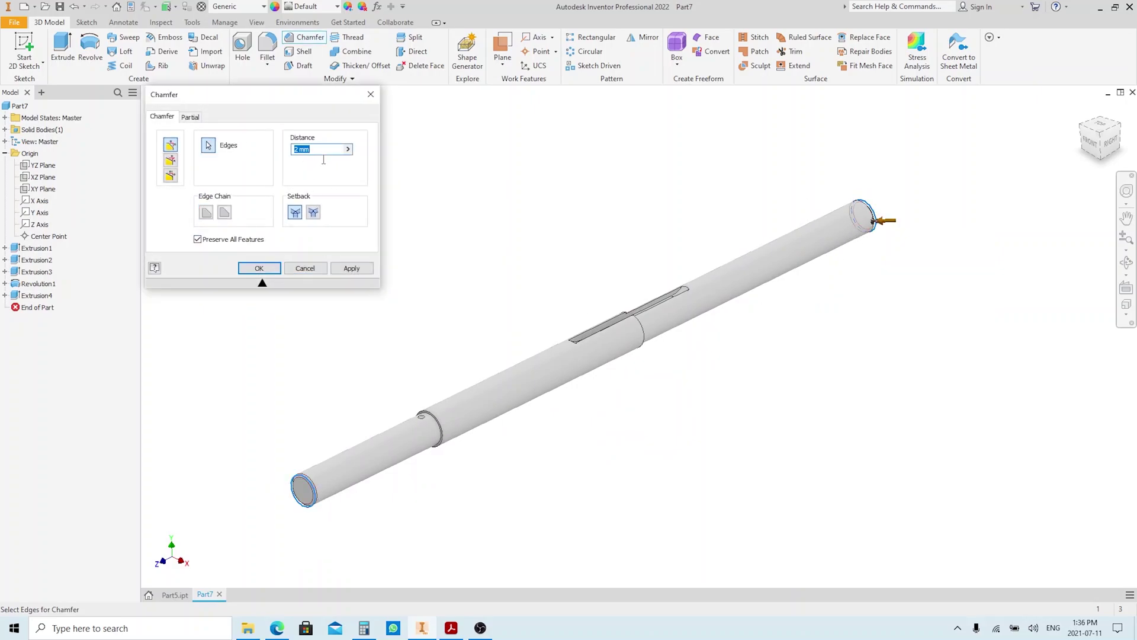
click(267, 270)
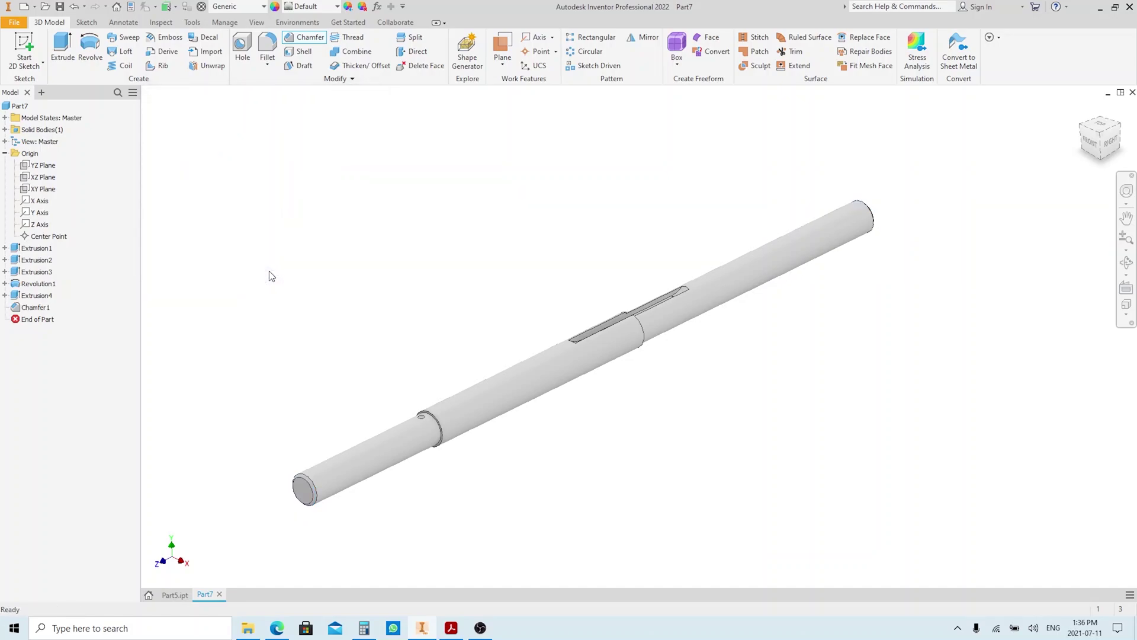
Step: Open the save dialog for the finished shaft part
key(ctrl+s)
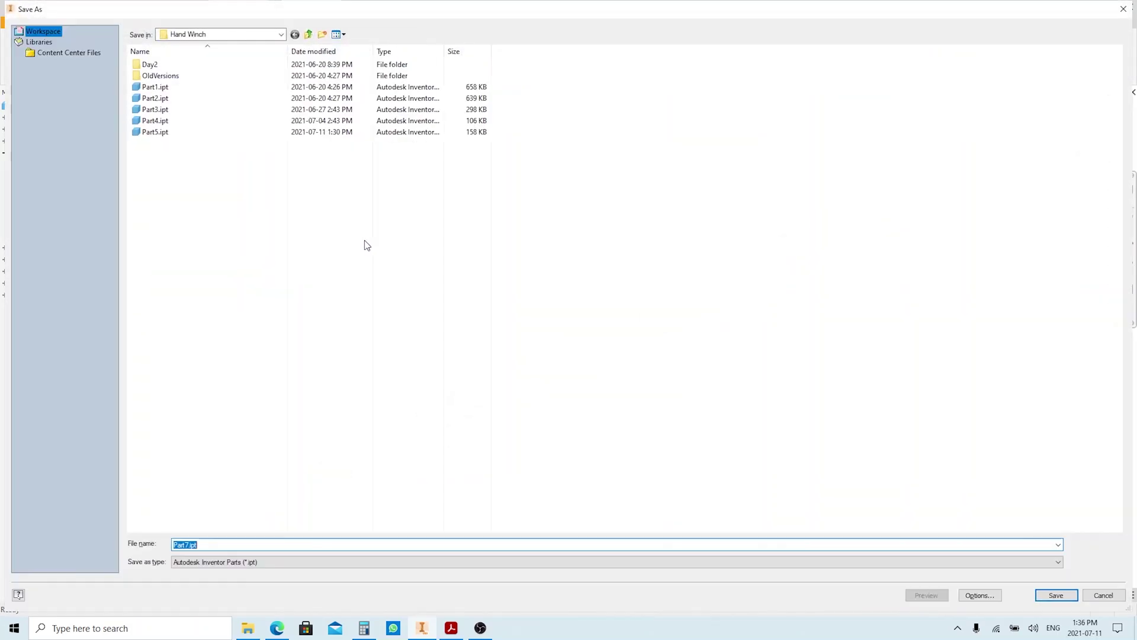